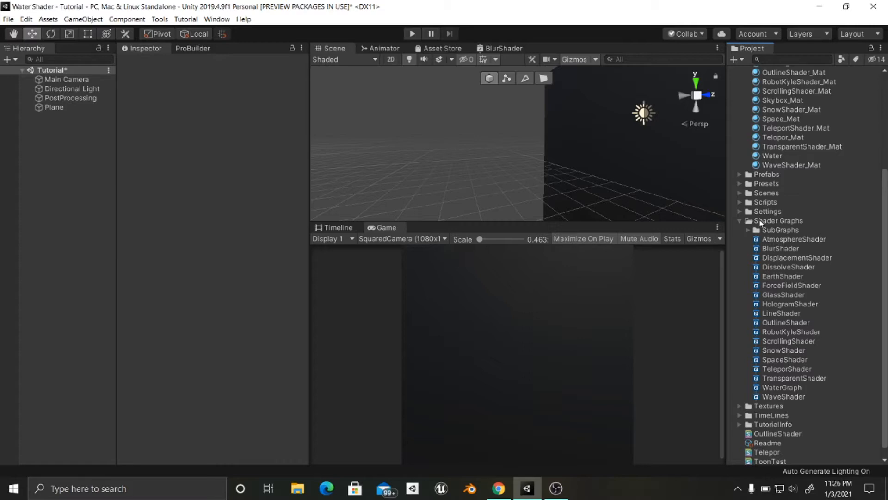
- Create a PBR Graph named RasenganShader in the Shader Graphs folder
right_click(759, 220)
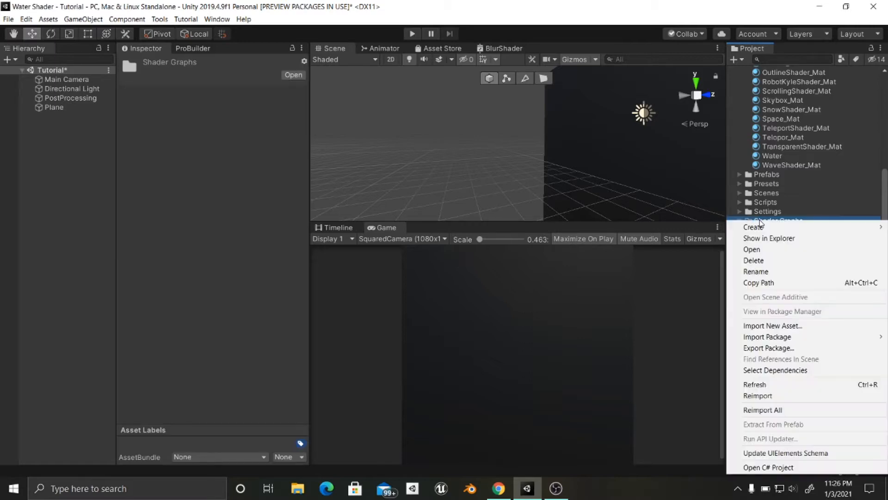
click(755, 218)
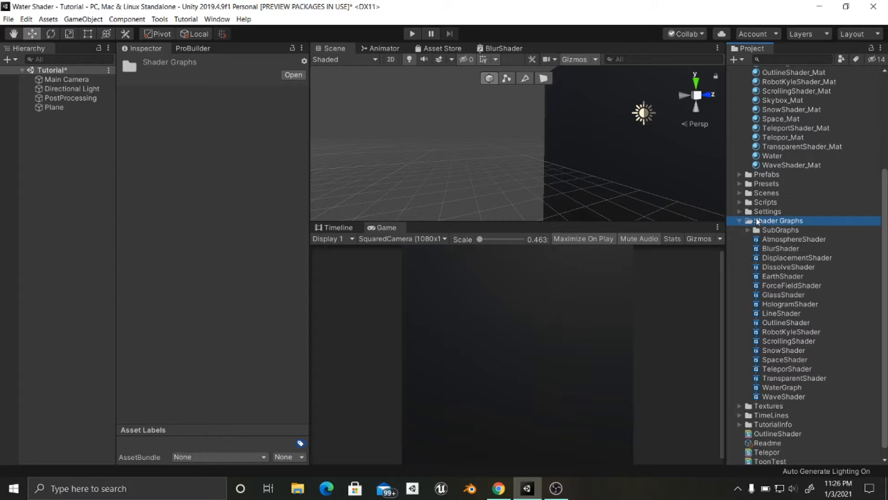
right_click(757, 222)
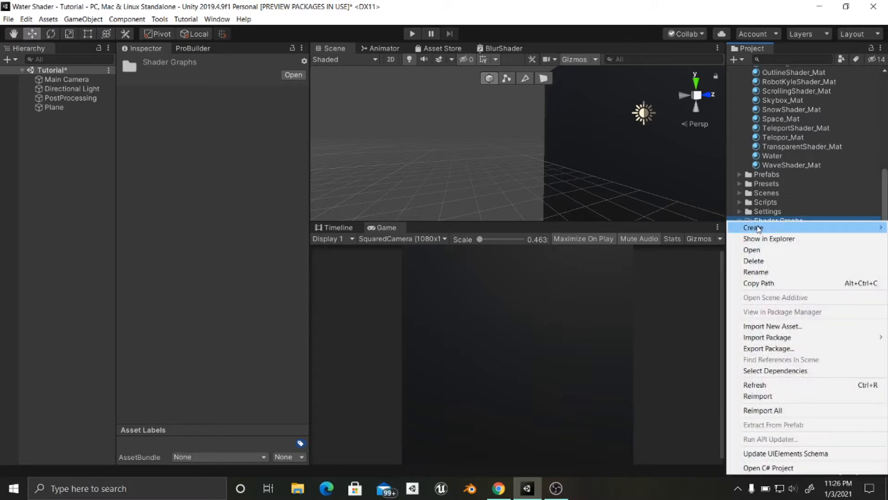
mouse_move(757, 228)
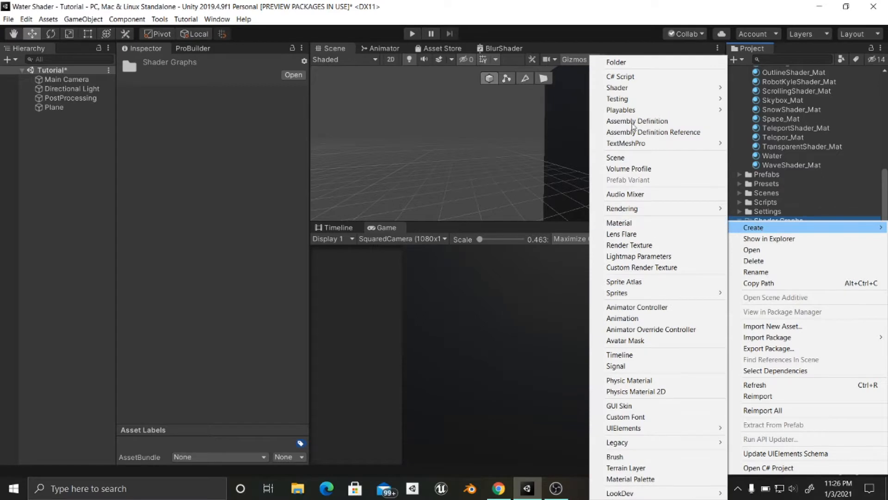
mouse_move(665, 86)
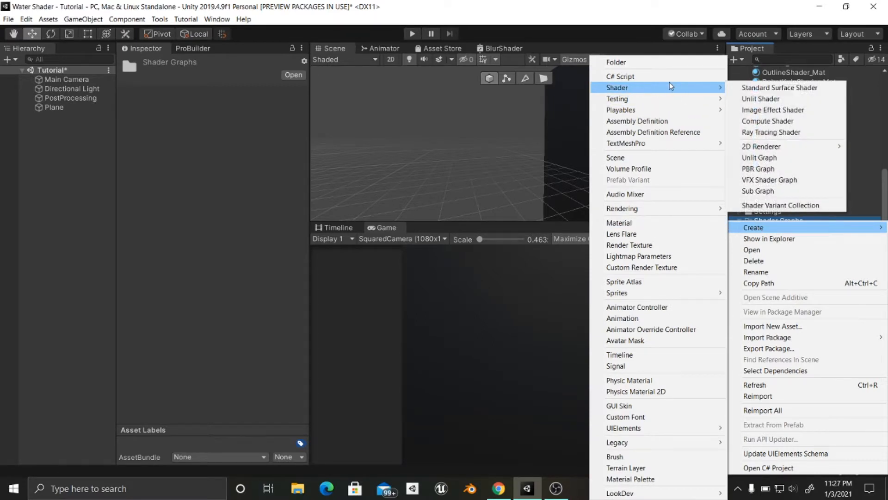
click(757, 169)
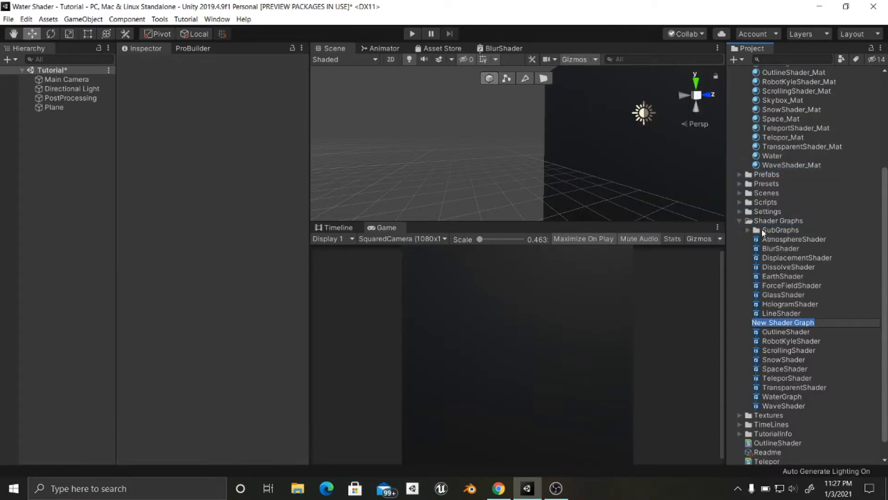
text(Ra)
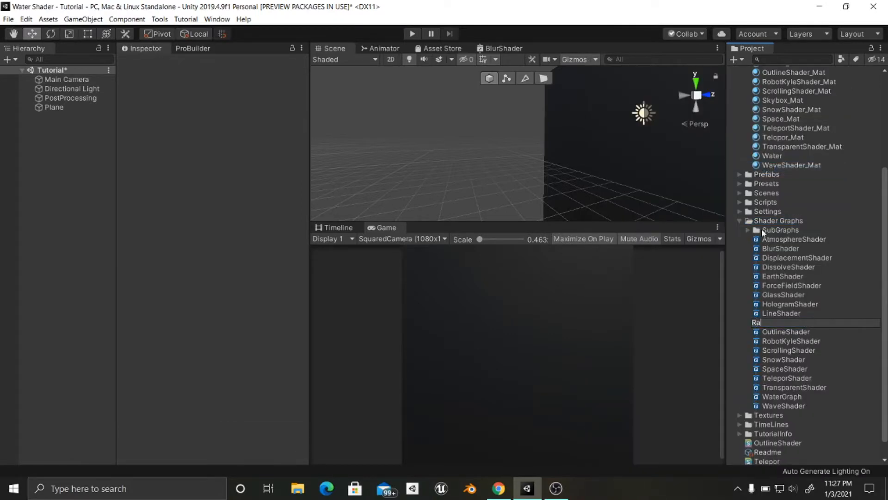
text(senganShader)
key(Return)
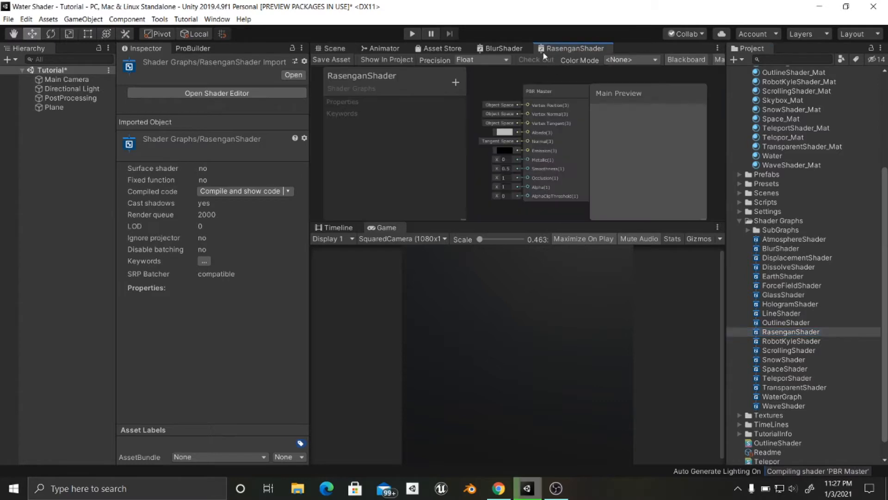
- Maximize the RasenganShader graph editor and reposition the PBR Master node and the blackboard to free up the workspace
right_click(574, 48)
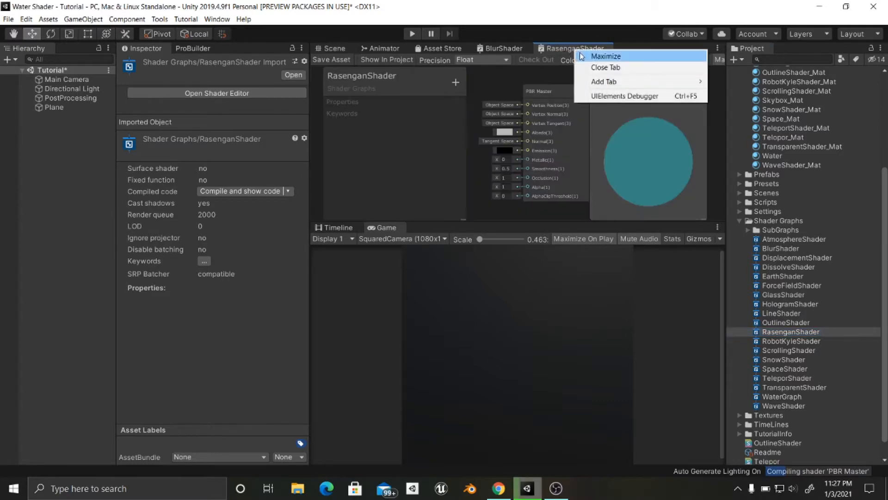
click(556, 96)
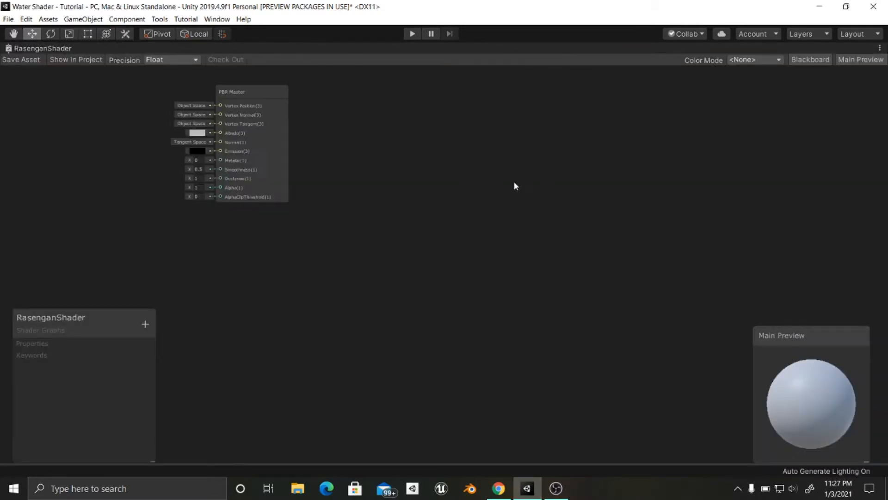
scroll(425, 233, up, 4)
middle_drag(538, 310, 566, 364)
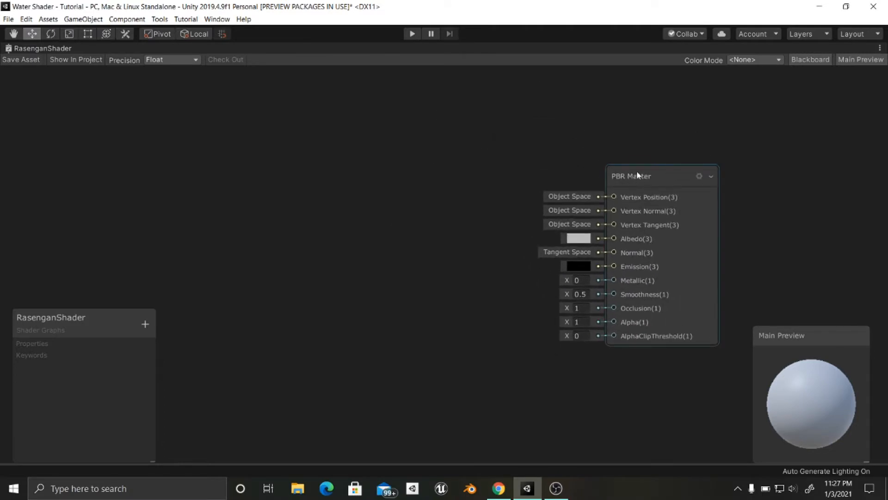
drag(636, 172, 635, 186)
middle_drag(528, 225, 518, 247)
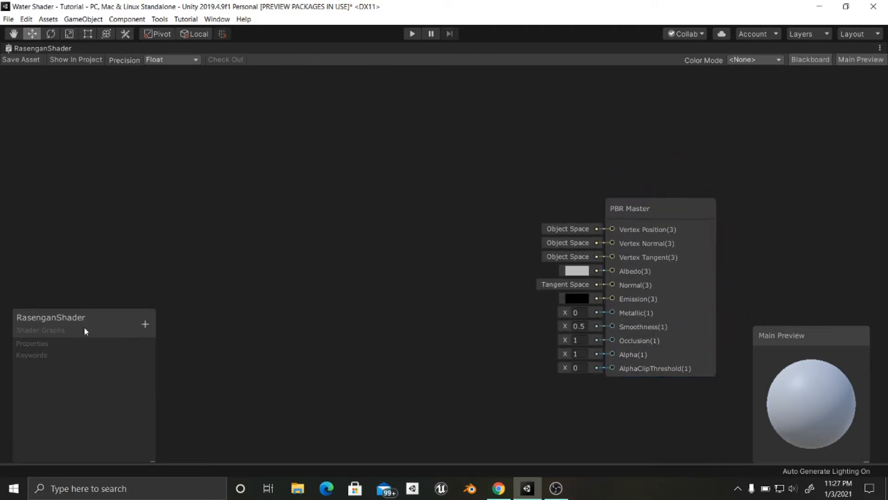
drag(84, 327, 84, 100)
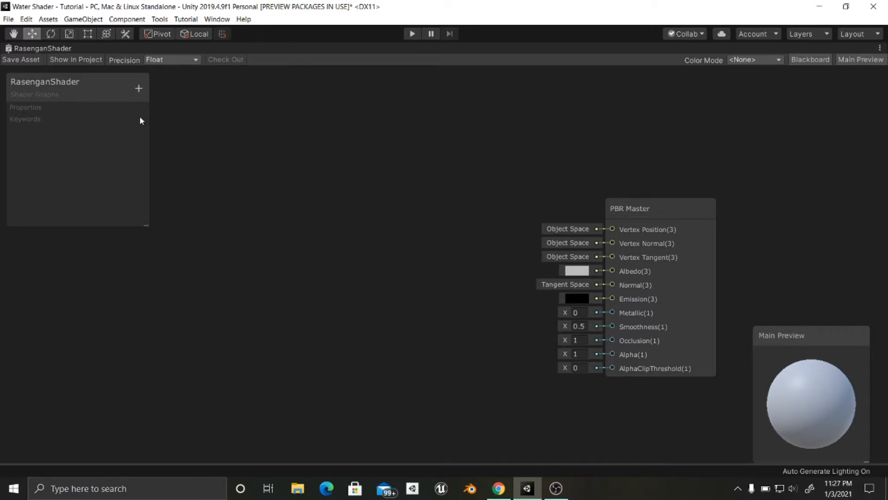
- Add a Simple Noise node beside the PBR Master node and set its scale to 50
middle_drag(413, 253, 411, 253)
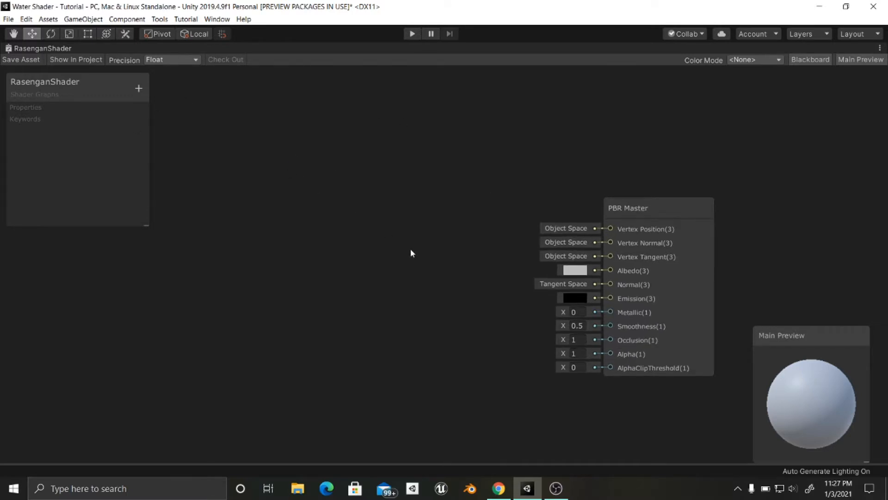
key(space)
text(sim)
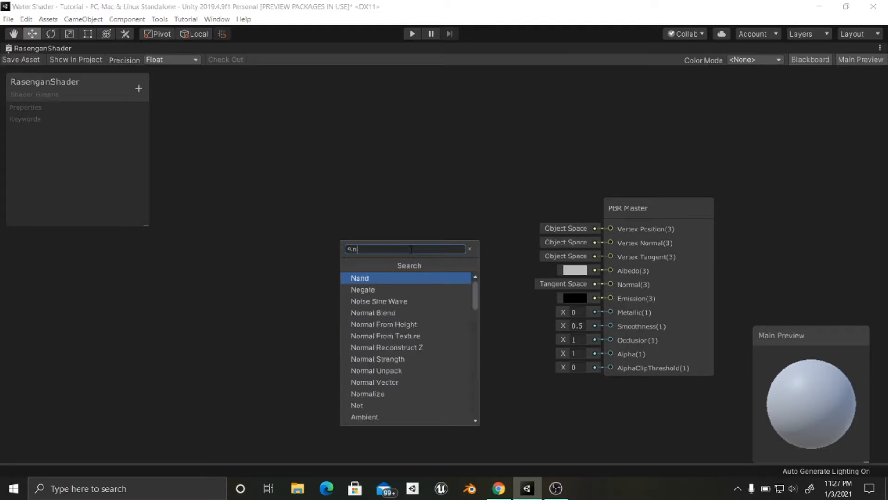
key(Return)
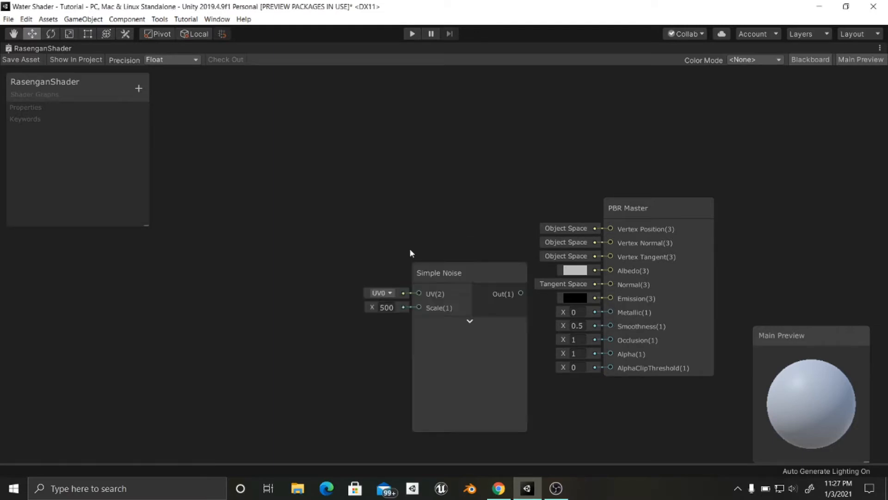
drag(448, 277, 372, 170)
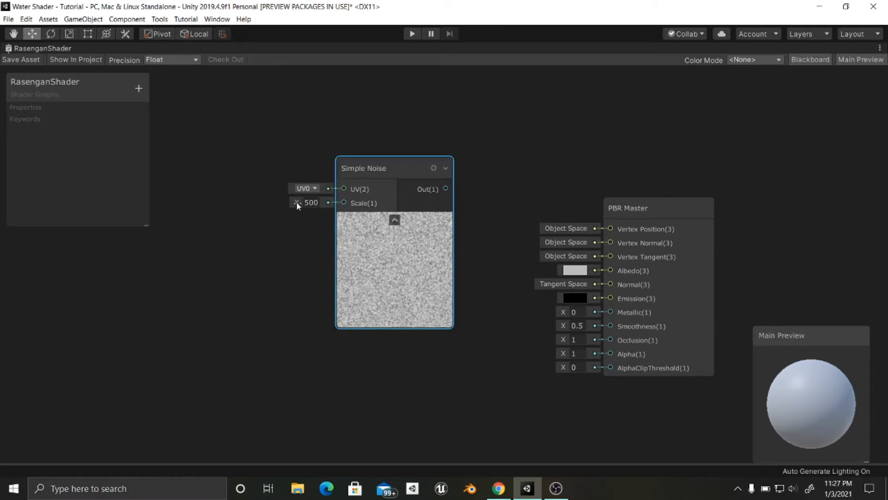
drag(296, 202, 167, 231)
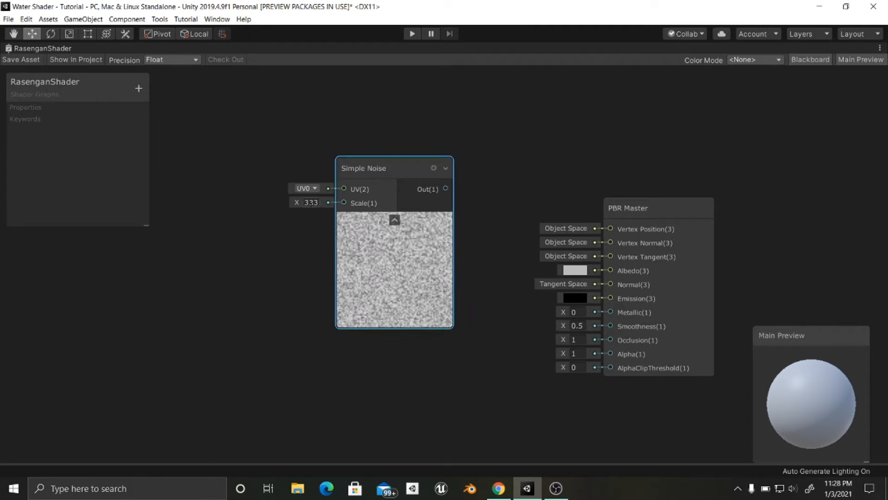
text(50)
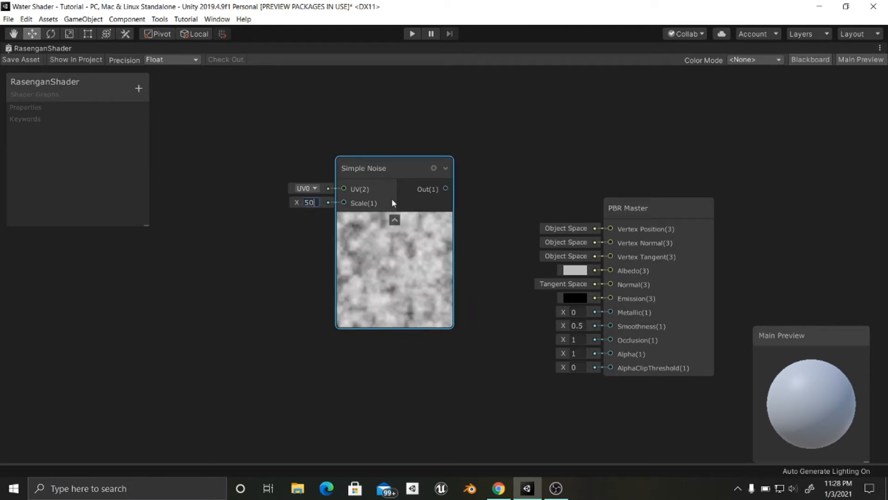
- Move the Simple Noise node farther away from the PBR Master node to leave room for nodes between them
drag(388, 165, 302, 144)
middle_drag(401, 192, 558, 180)
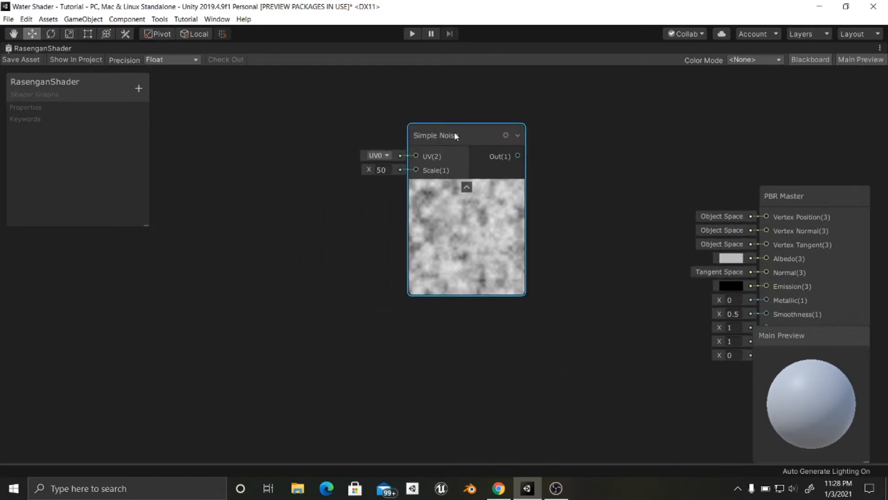
drag(454, 132, 413, 135)
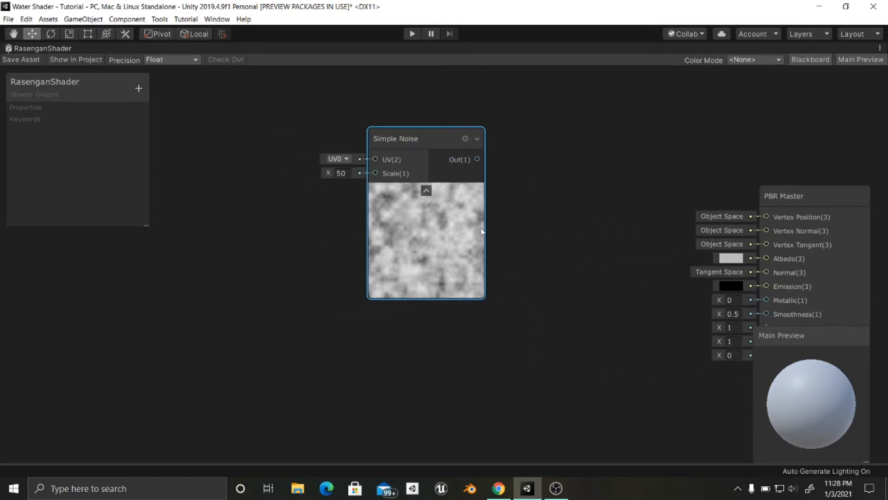
middle_drag(533, 248, 464, 252)
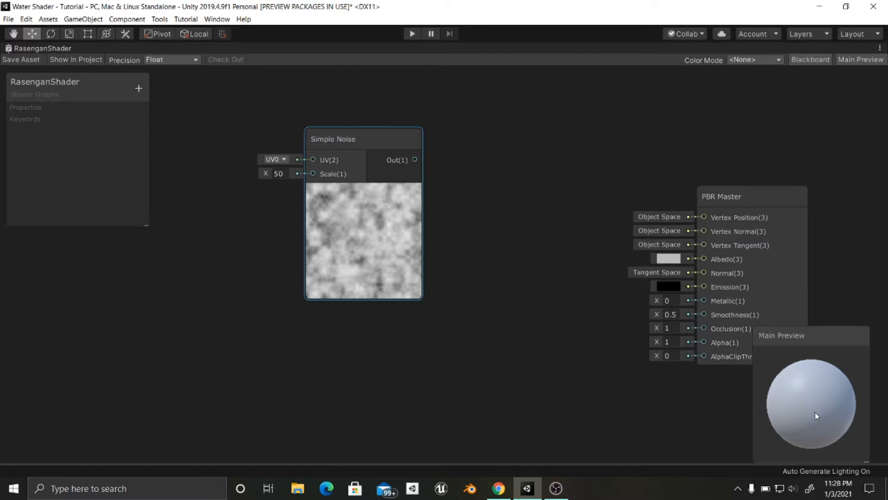
middle_drag(445, 288, 470, 287)
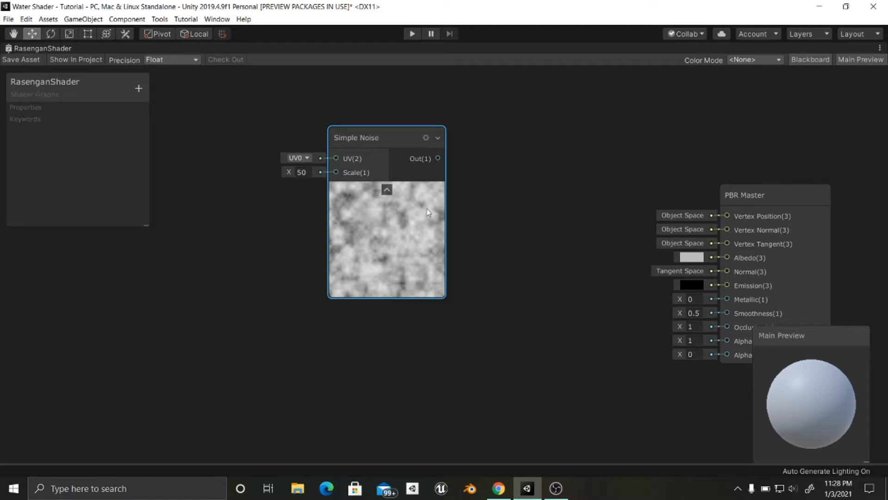
middle_drag(508, 207, 475, 225)
scroll(484, 223, down, 2)
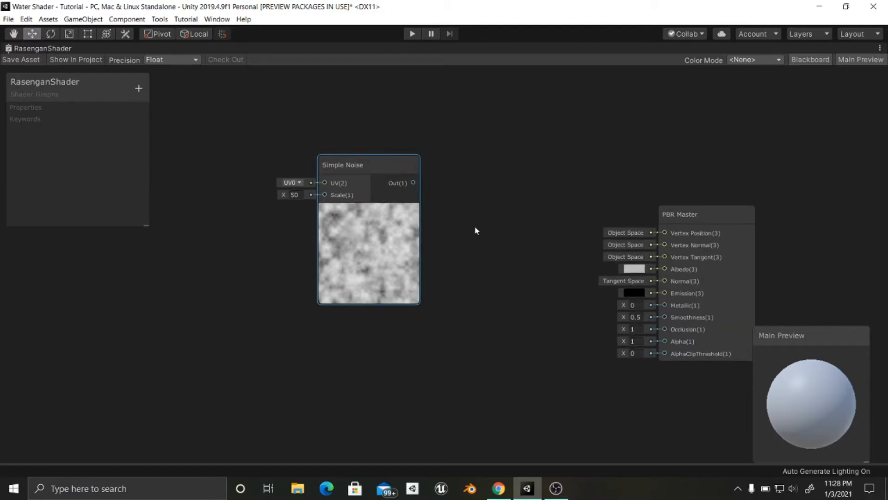
middle_drag(456, 162, 476, 167)
drag(389, 137, 324, 137)
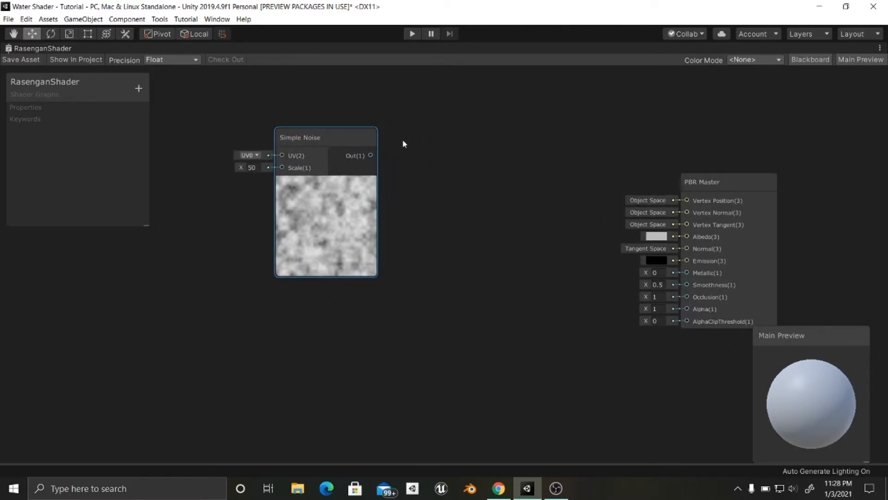
- Add a Power node next to Simple Noise and connect the noise output to its A input
middle_drag(402, 140, 413, 134)
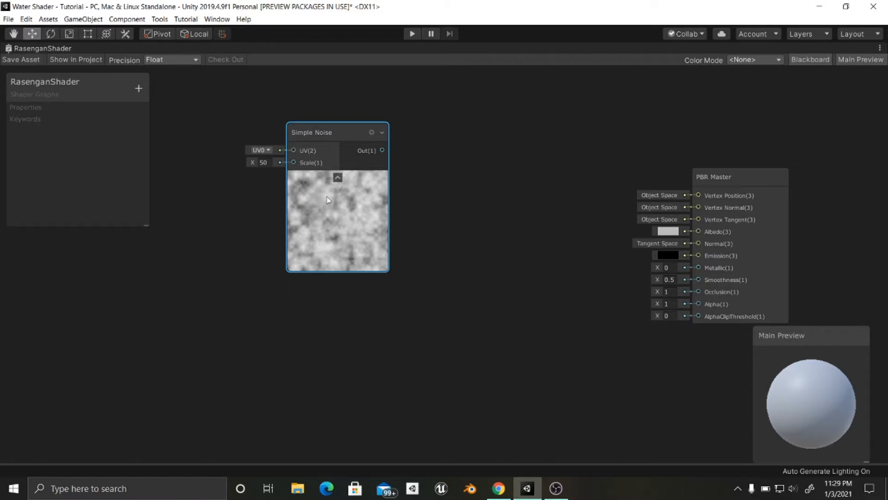
middle_drag(430, 183, 426, 185)
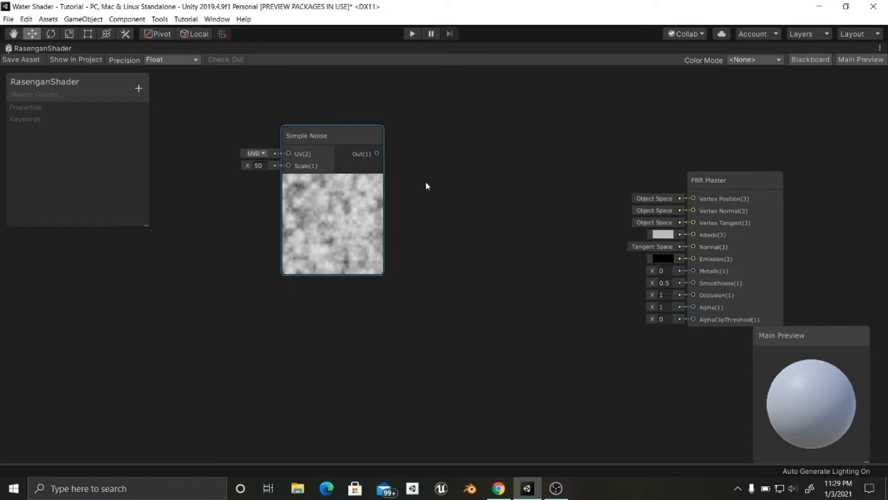
key(space)
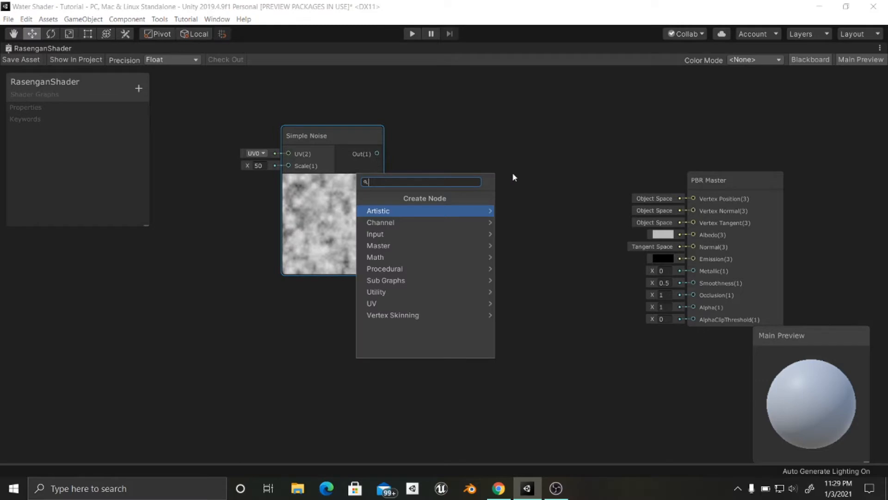
text(power)
key(Return)
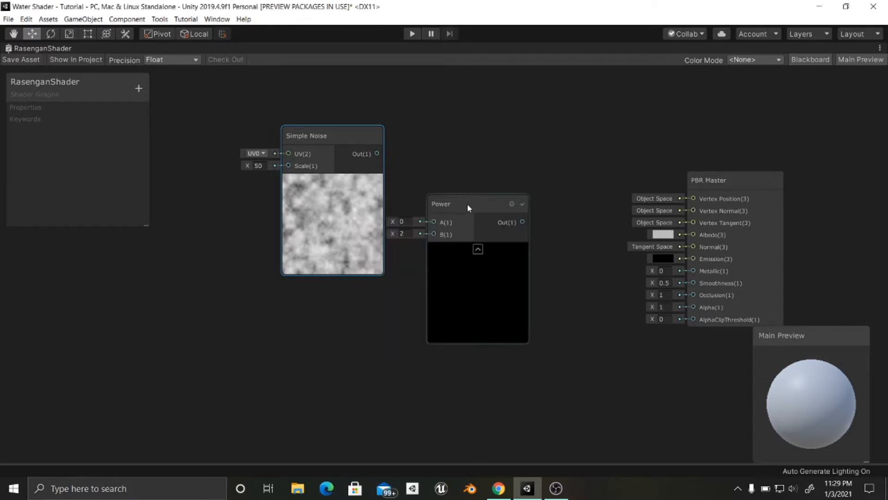
drag(467, 205, 459, 143)
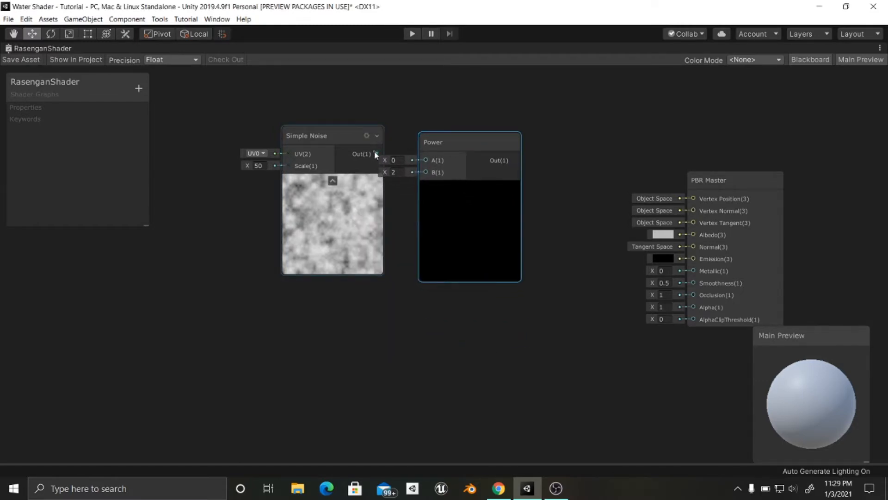
drag(374, 155, 439, 135)
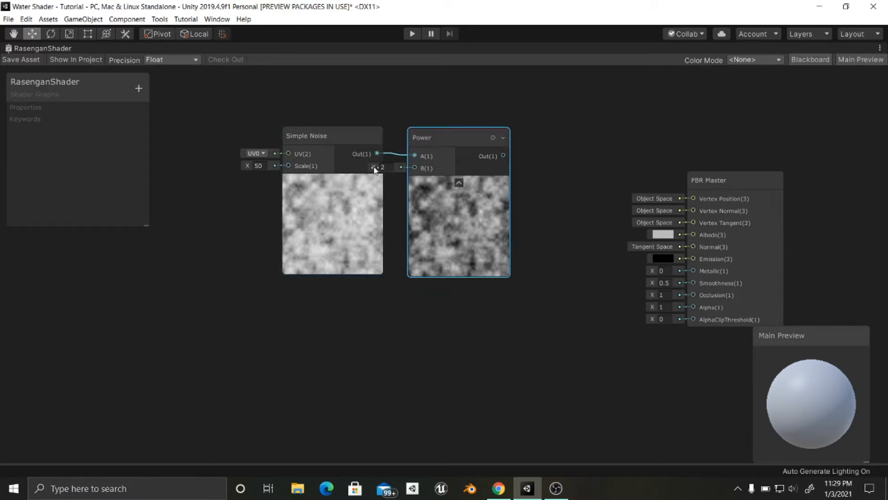
- Set the Power node's B value to about 3.4
drag(375, 169, 410, 168)
middle_drag(528, 201, 575, 200)
click(444, 302)
- Add a Tiling And Offset node in the free space below and before the Simple Noise node
middle_drag(382, 304, 452, 312)
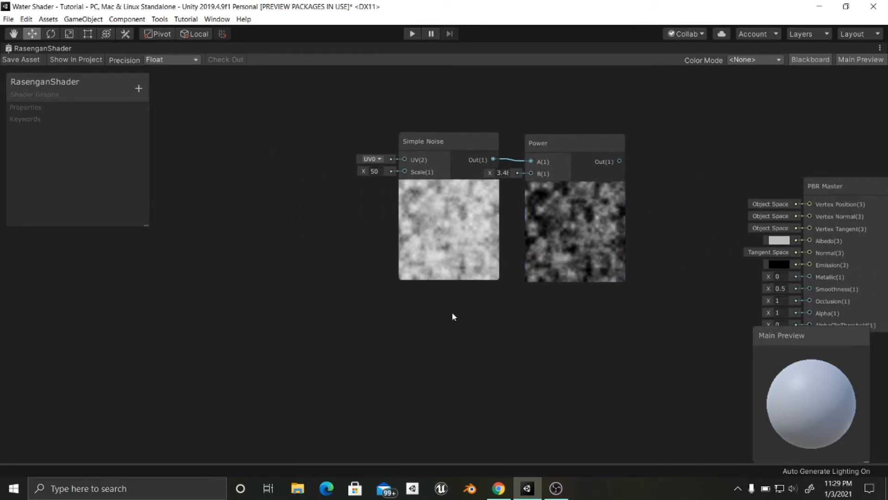
middle_drag(349, 290, 370, 285)
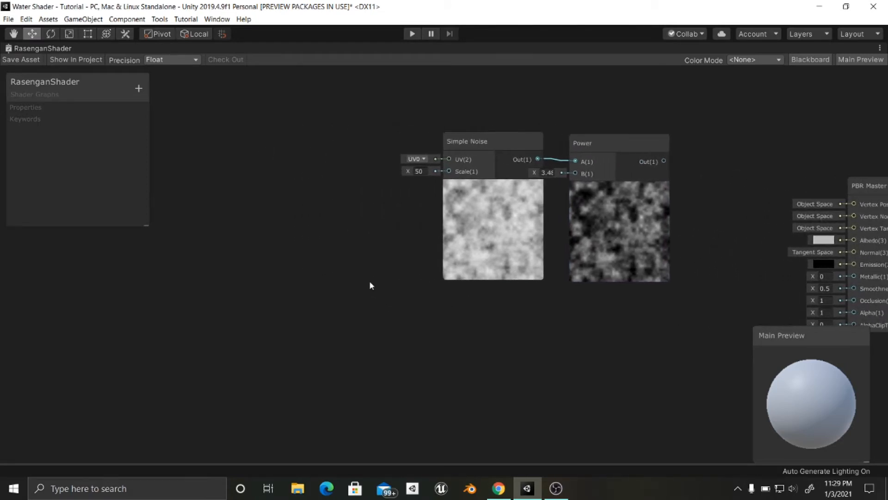
key(space)
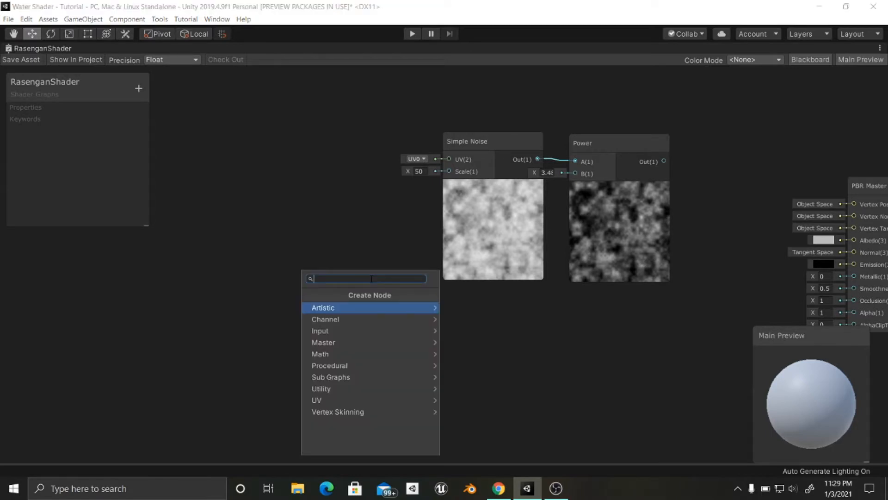
text(tiling)
key(Return)
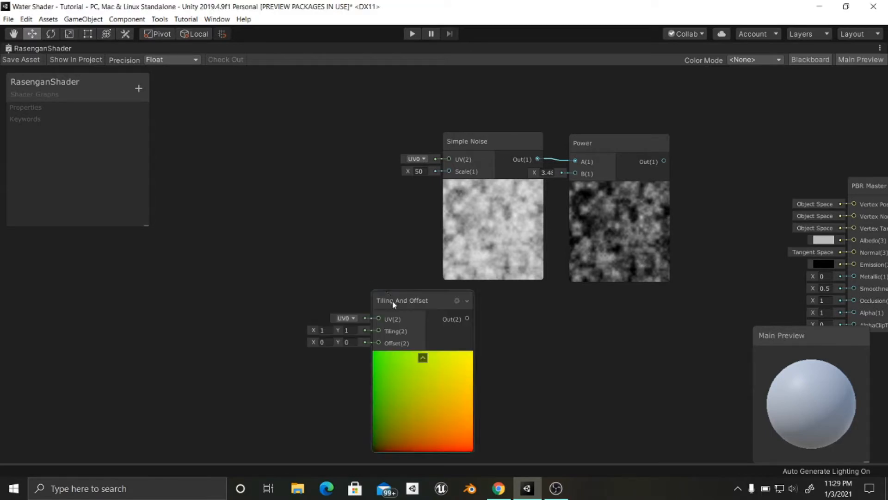
- Place the Tiling And Offset node in front of Simple Noise and connect its output to the noise's UV input
drag(393, 304, 311, 146)
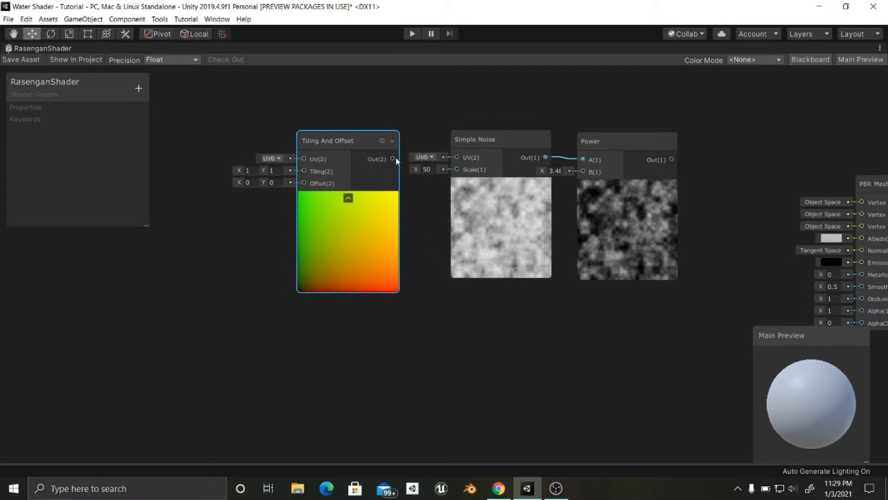
drag(393, 158, 457, 158)
middle_drag(408, 218, 437, 217)
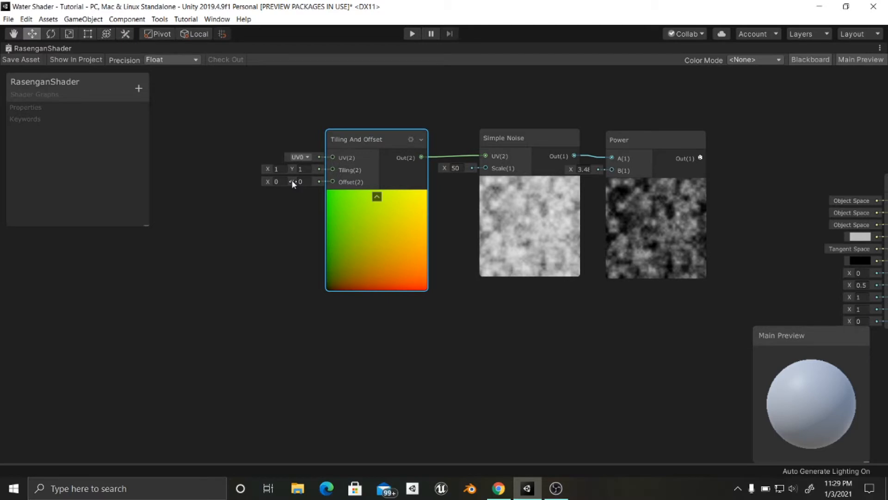
- Try raising the Tiling And Offset node's Y offset to about 2.9 and reset it to 0
drag(291, 181, 441, 197)
drag(384, 147, 387, 136)
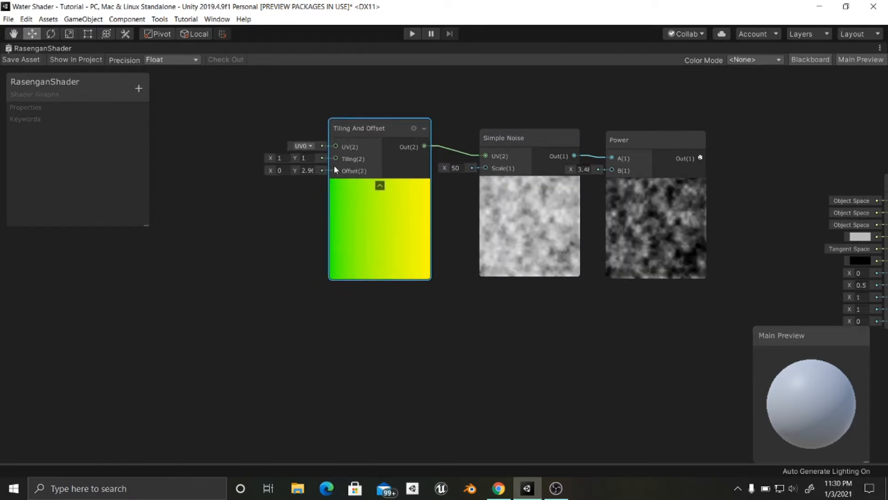
click(306, 171)
text(0)
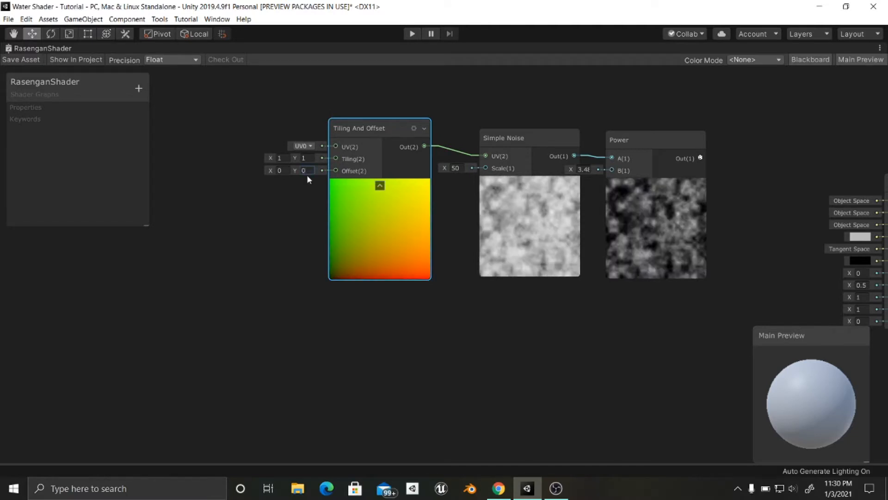
- Line up the Tiling And Offset, Simple Noise and Power nodes in one closely spaced row
drag(380, 129, 388, 140)
middle_drag(600, 224, 538, 223)
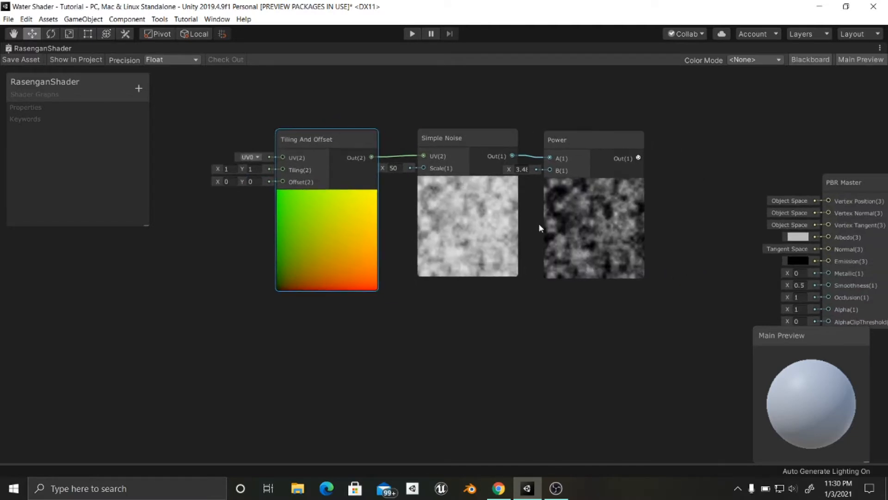
drag(488, 140, 483, 141)
drag(567, 139, 557, 138)
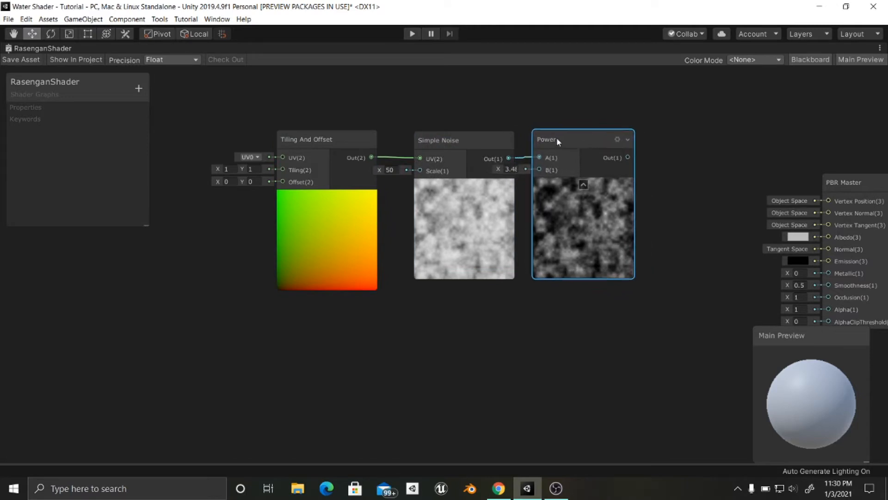
- Connect the Power node's output to the PBR Master's Emission input and check the result on the preview sphere
middle_drag(664, 191, 595, 167)
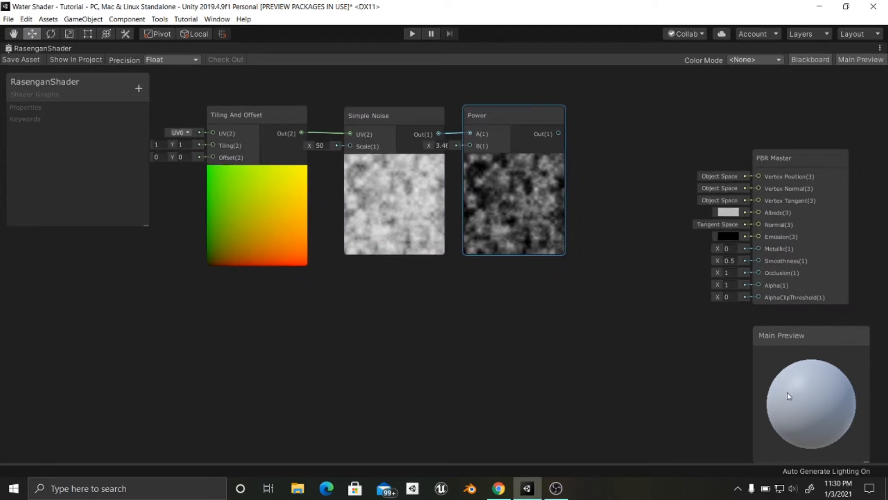
middle_drag(665, 359, 626, 339)
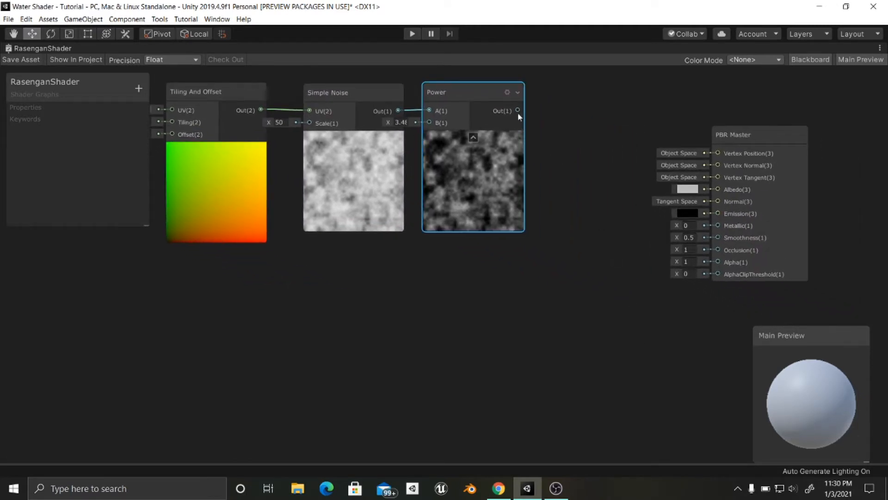
drag(518, 112, 718, 215)
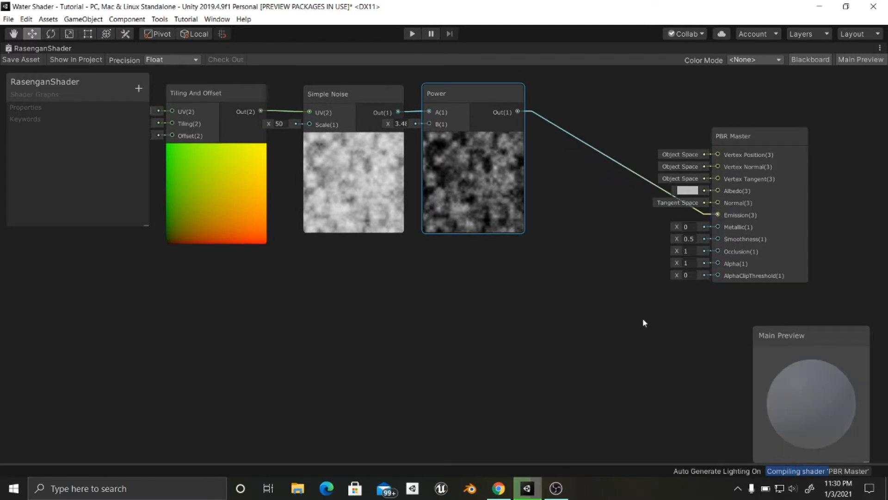
mouse_move(803, 404)
mouse_down()
mouse_move(810, 387)
mouse_move(790, 395)
mouse_move(805, 393)
mouse_up()
- Set the PBR Master's Albedo color to black (000000)
click(688, 191)
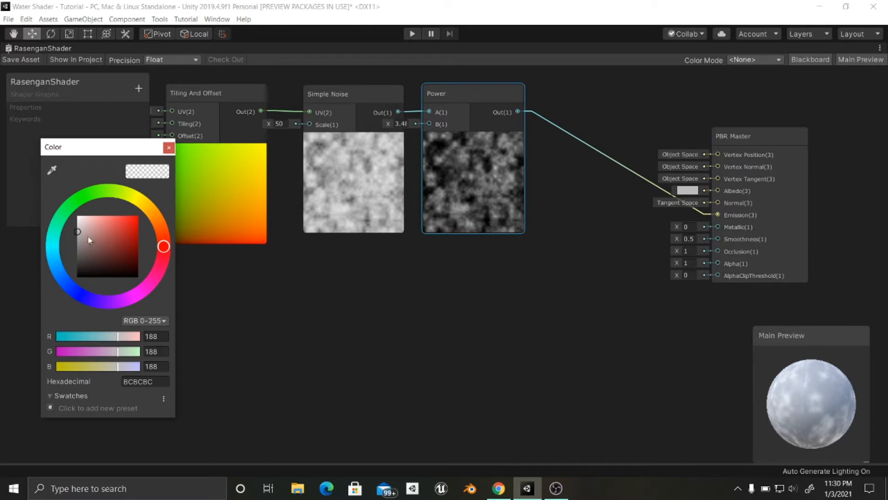
mouse_move(90, 239)
mouse_down()
mouse_move(78, 243)
mouse_move(82, 294)
mouse_up()
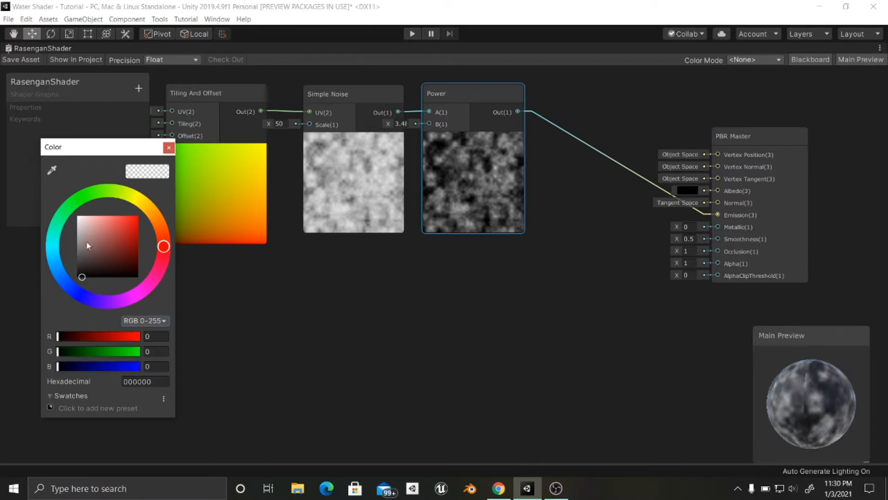
click(169, 148)
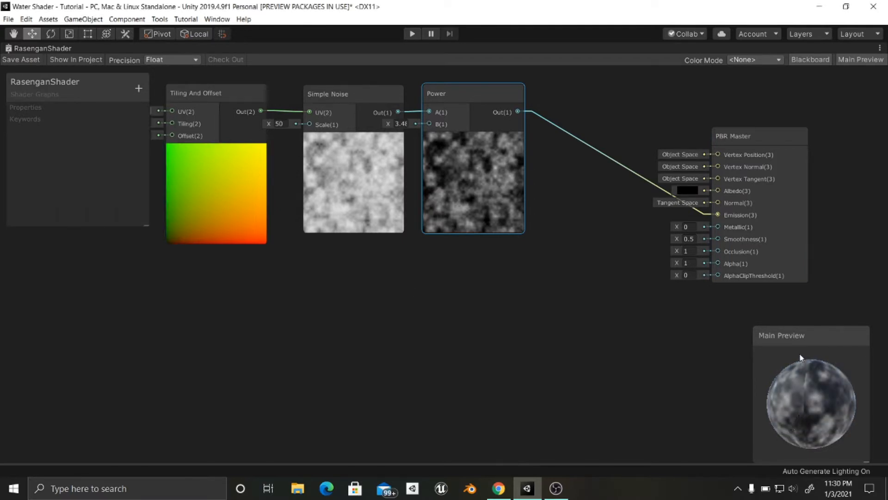
drag(806, 406, 821, 428)
- Add a Position node and place it in line before the Tiling And Offset node
middle_drag(500, 398, 586, 381)
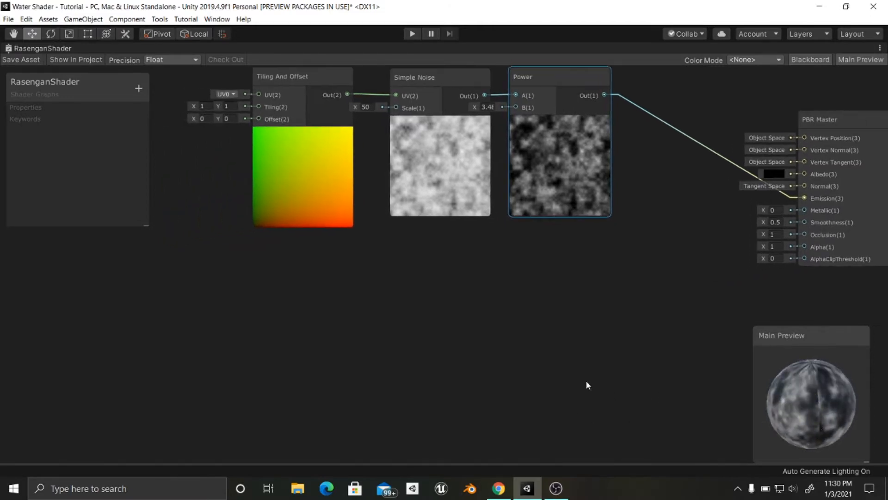
middle_drag(480, 325, 538, 387)
click(368, 383)
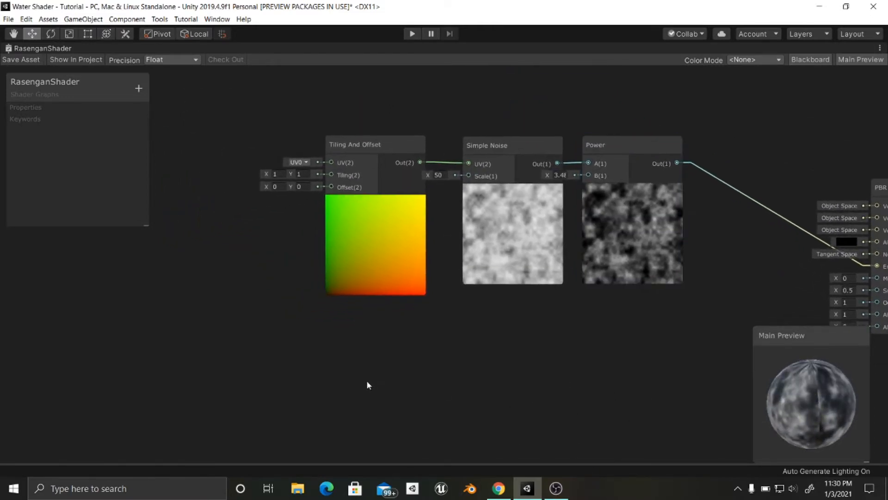
middle_drag(368, 382, 417, 376)
drag(838, 401, 803, 386)
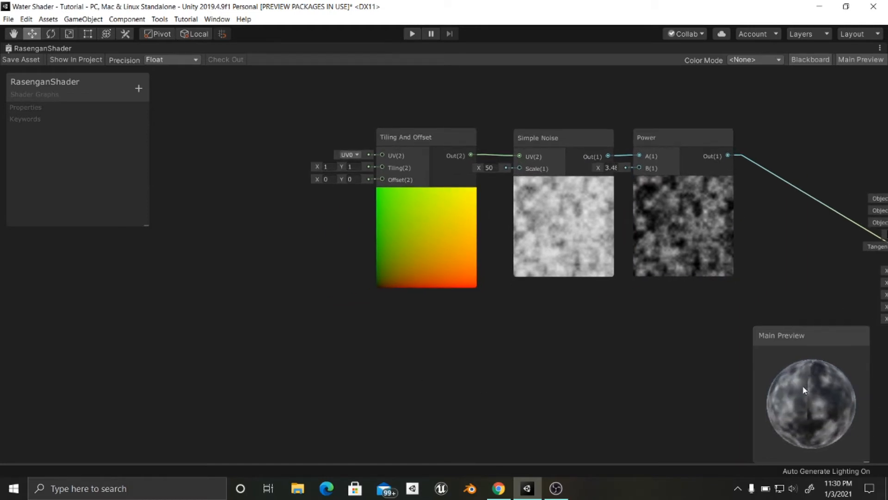
middle_drag(601, 393, 664, 382)
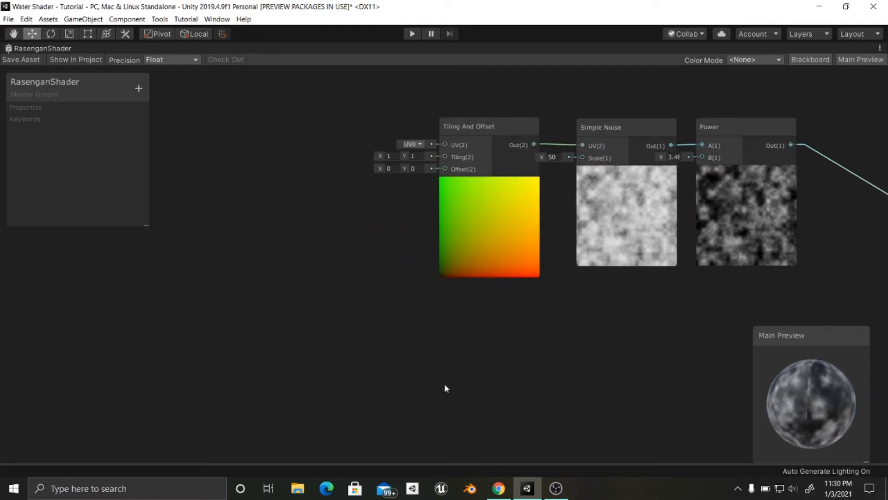
key(space)
text(position)
key(Return)
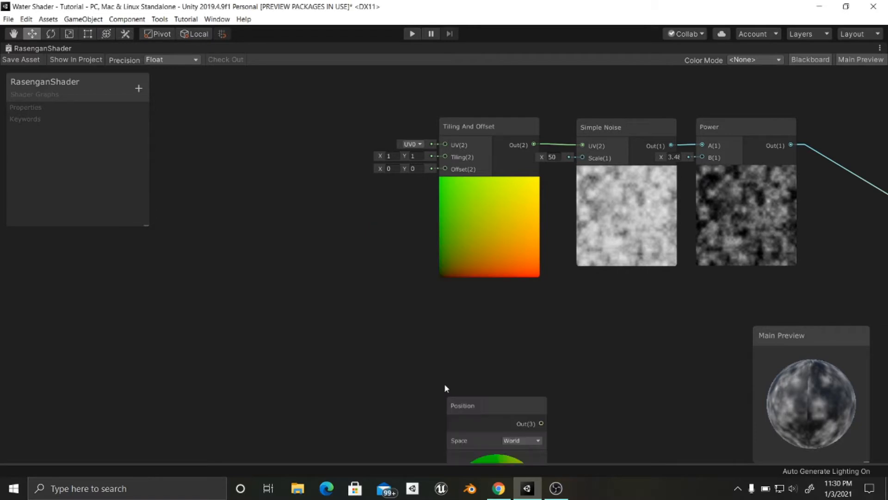
drag(476, 403, 282, 131)
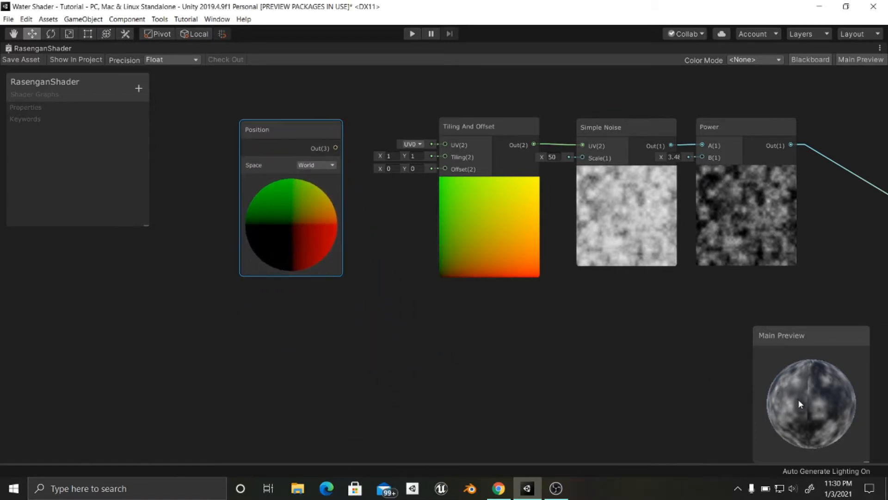
- Set the Position node's space to View and connect its output to the Tiling And Offset node's UV input
drag(798, 399, 797, 370)
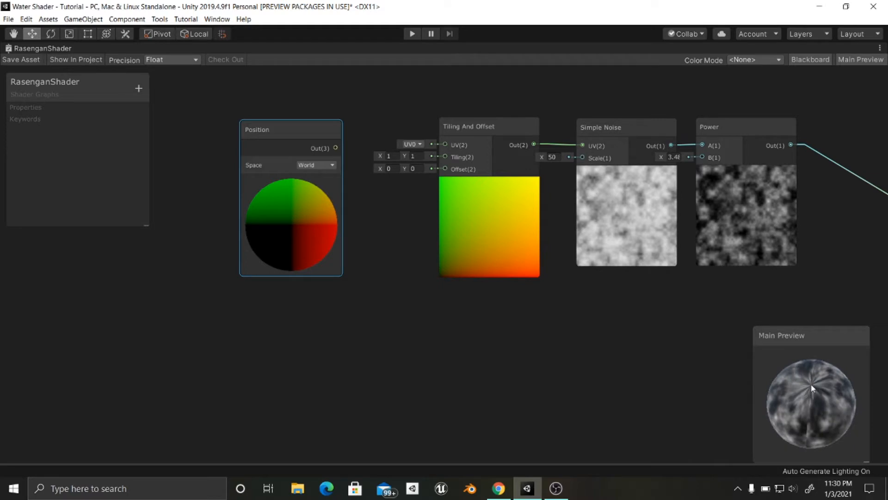
mouse_move(819, 389)
mouse_down()
mouse_move(810, 386)
mouse_move(812, 370)
mouse_move(827, 385)
mouse_move(817, 381)
mouse_move(818, 397)
mouse_up()
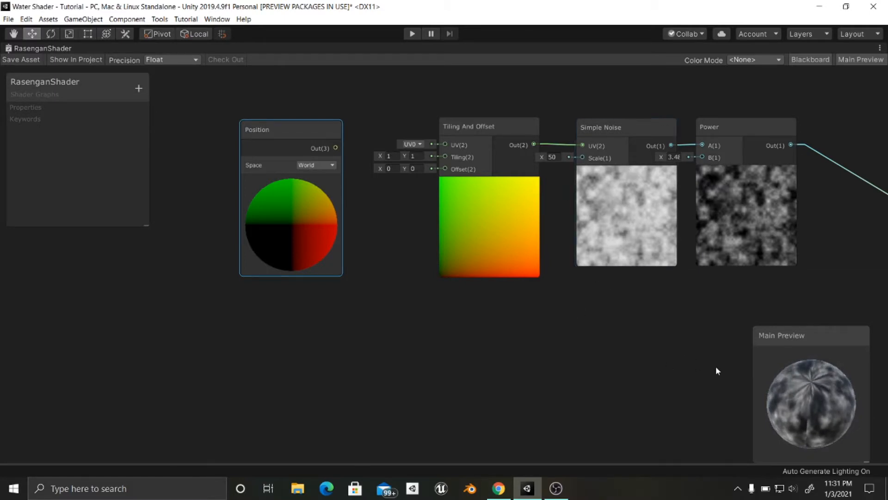
drag(814, 406, 806, 373)
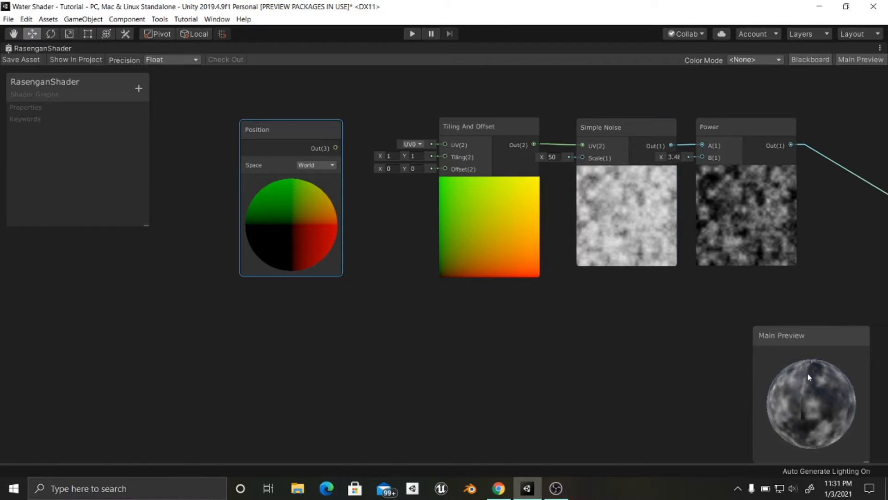
click(322, 165)
click(326, 189)
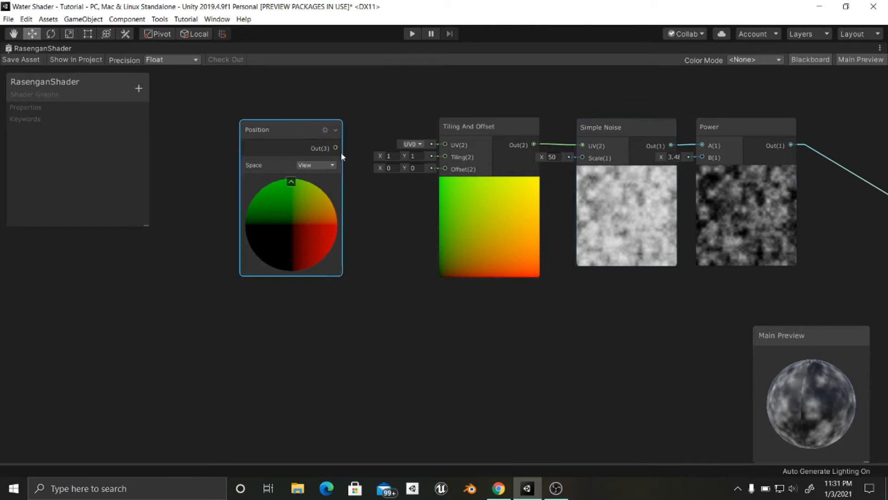
drag(336, 148, 445, 145)
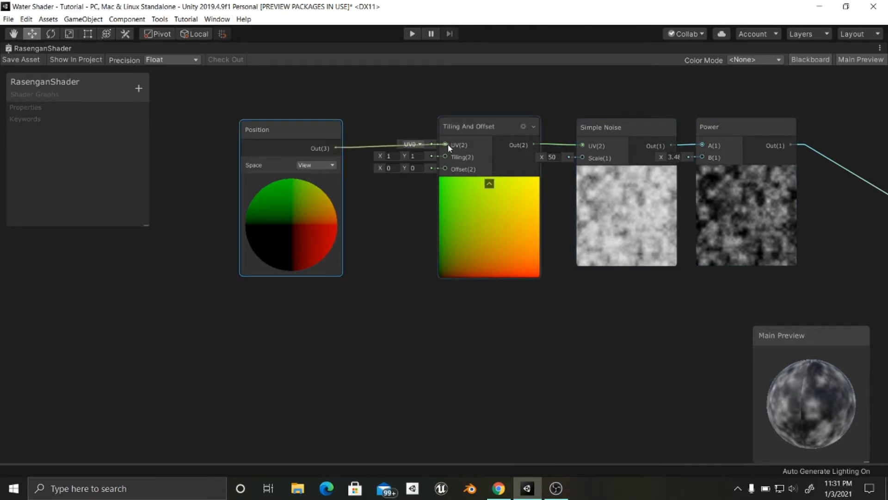
drag(298, 130, 309, 125)
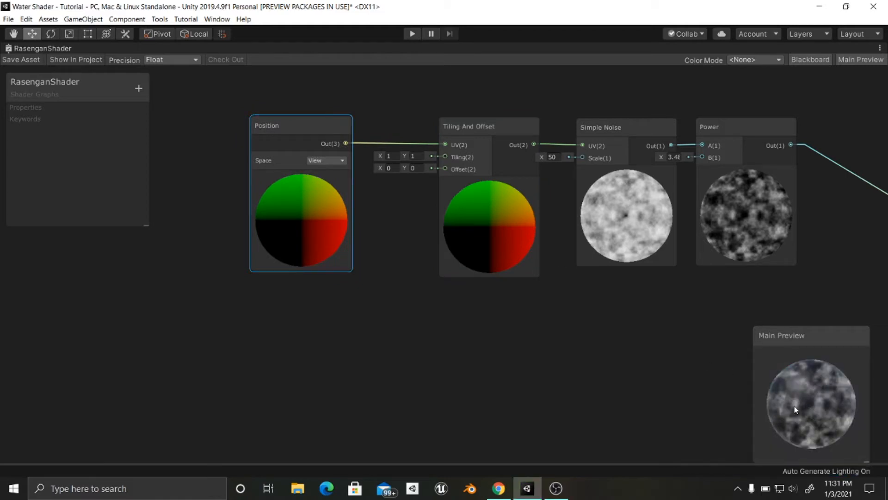
- Move the Position node lower and farther away from the Tiling And Offset node to free up space
middle_drag(567, 337, 423, 337)
middle_drag(583, 325, 498, 309)
mouse_move(598, 305)
middle_down()
mouse_move(584, 301)
mouse_move(615, 328)
middle_up()
scroll(585, 300, down, 1)
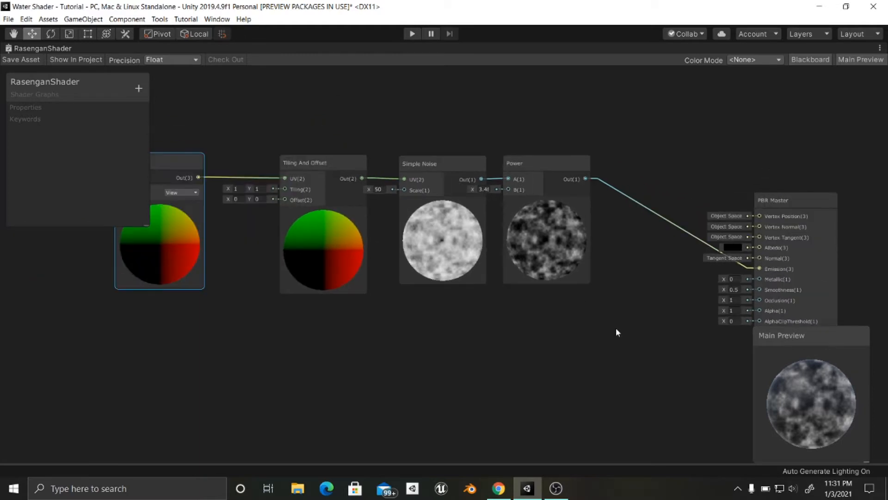
mouse_move(544, 333)
middle_down()
mouse_move(664, 328)
mouse_move(615, 319)
middle_up()
scroll(515, 295, down, 1)
middle_drag(515, 295, 408, 260)
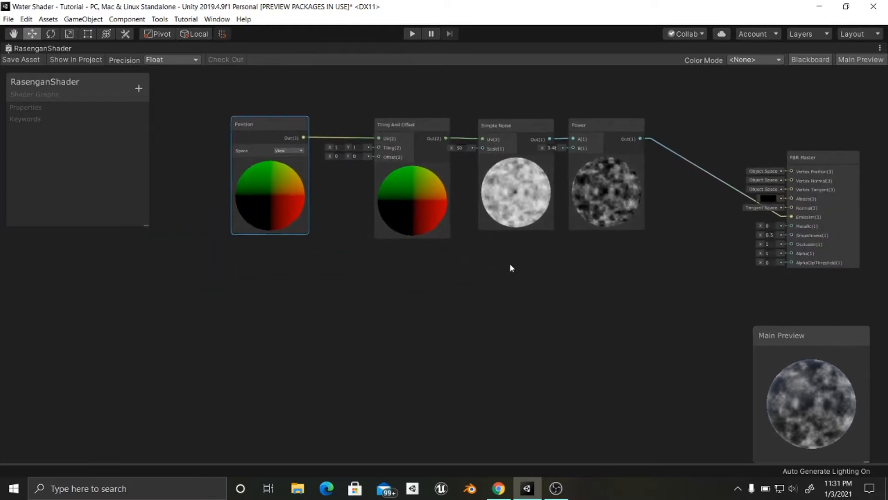
middle_drag(510, 263, 533, 250)
drag(266, 154, 229, 226)
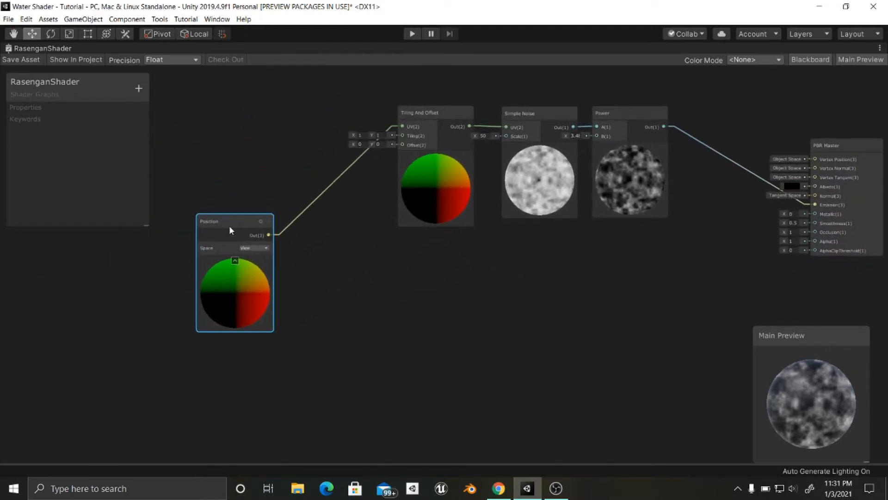
- Test the noise movement by changing the Tiling And Offset node's Y offset and set it back to 0
middle_drag(507, 272, 465, 259)
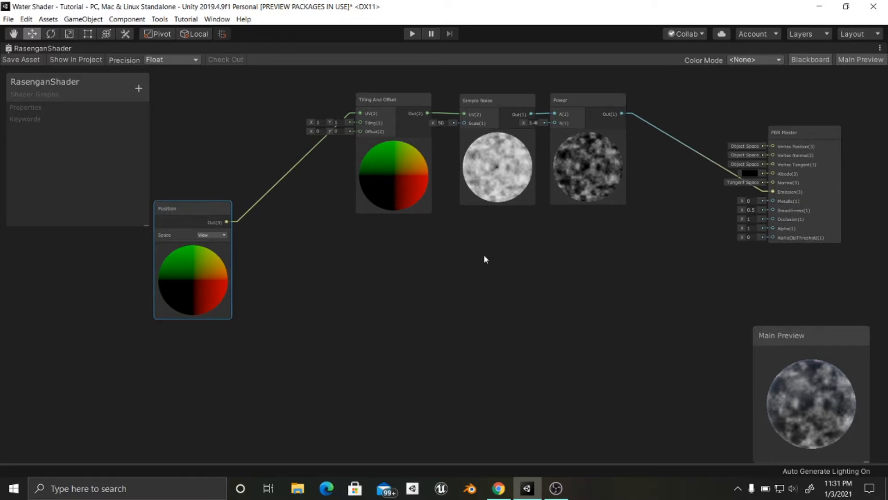
middle_drag(561, 263, 472, 260)
mouse_move(543, 275)
middle_down()
mouse_move(570, 265)
mouse_move(656, 268)
middle_up()
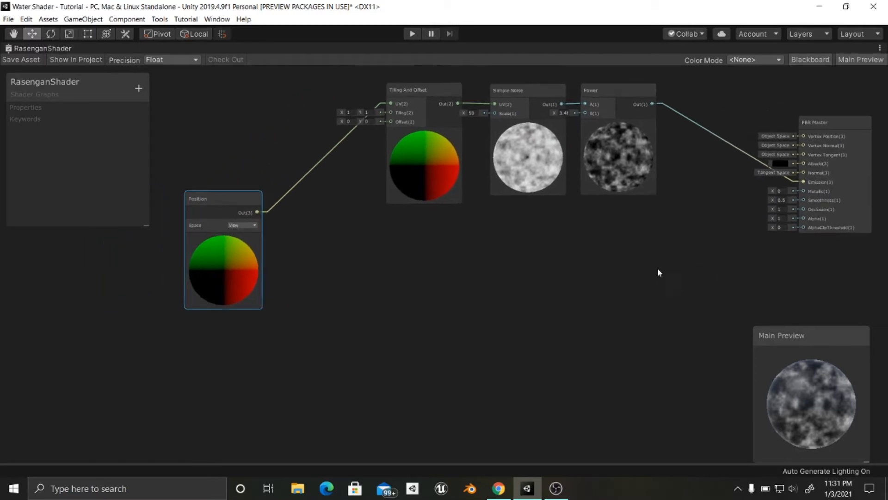
mouse_move(361, 121)
mouse_down()
mouse_move(393, 121)
mouse_move(342, 123)
mouse_move(395, 123)
mouse_move(369, 124)
mouse_up()
click(369, 121)
text(0)
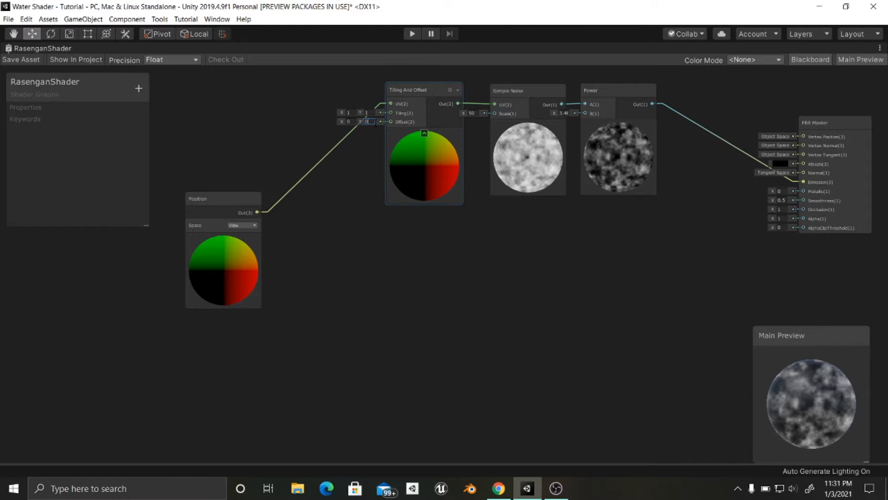
click(451, 230)
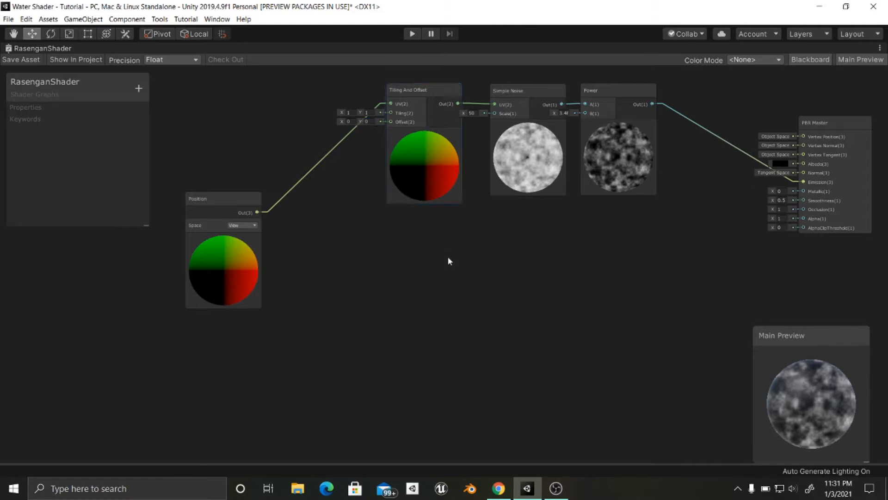
- Add a Time node and place it below the Position node
scroll(430, 266, down, 3)
mouse_move(423, 254)
middle_down()
mouse_move(492, 246)
mouse_move(483, 241)
middle_up()
mouse_move(306, 201)
mouse_down()
mouse_move(307, 148)
mouse_move(308, 218)
mouse_move(301, 211)
mouse_up()
mouse_move(402, 238)
middle_down()
mouse_move(431, 256)
mouse_move(418, 243)
middle_up()
click(428, 274)
key(space)
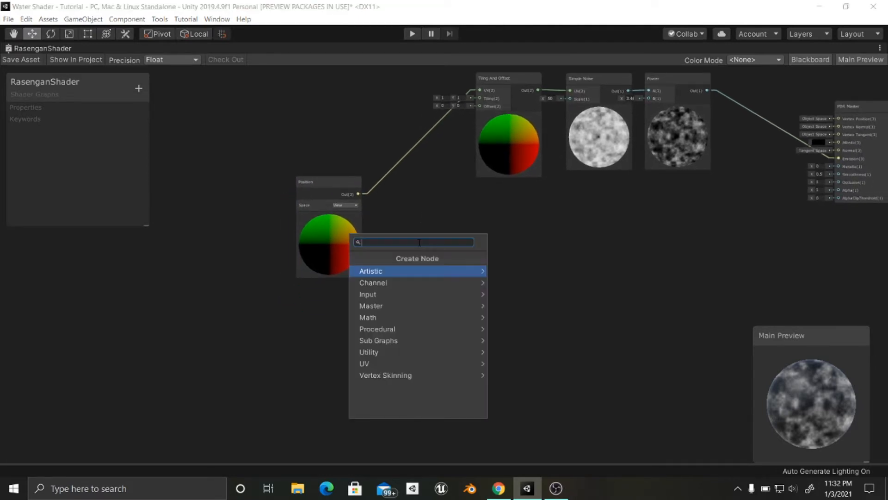
text(time)
key(Return)
drag(422, 258, 330, 331)
- Add a Vector 2 node and place it between the Position and Time nodes
click(382, 314)
key(space)
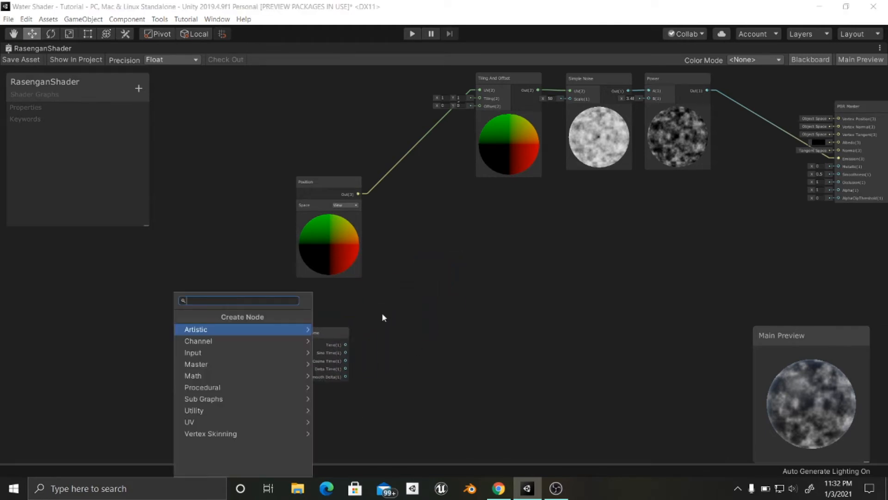
text(ve)
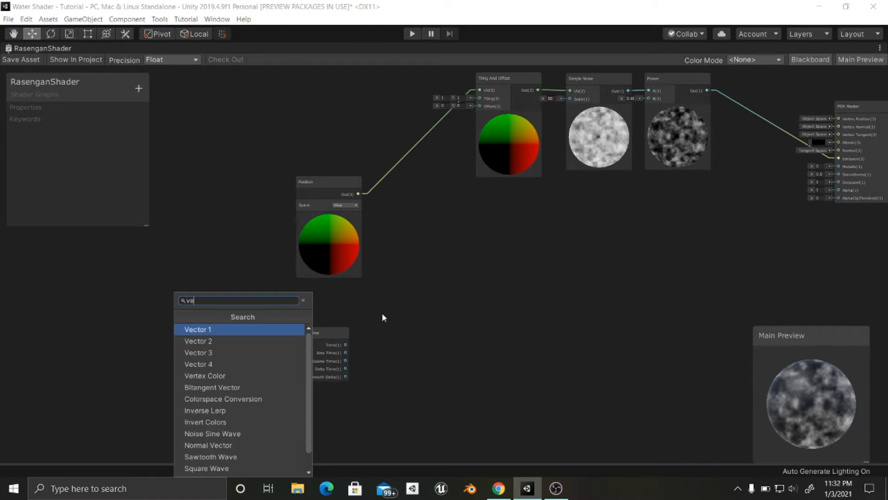
text(c)
key(Down)
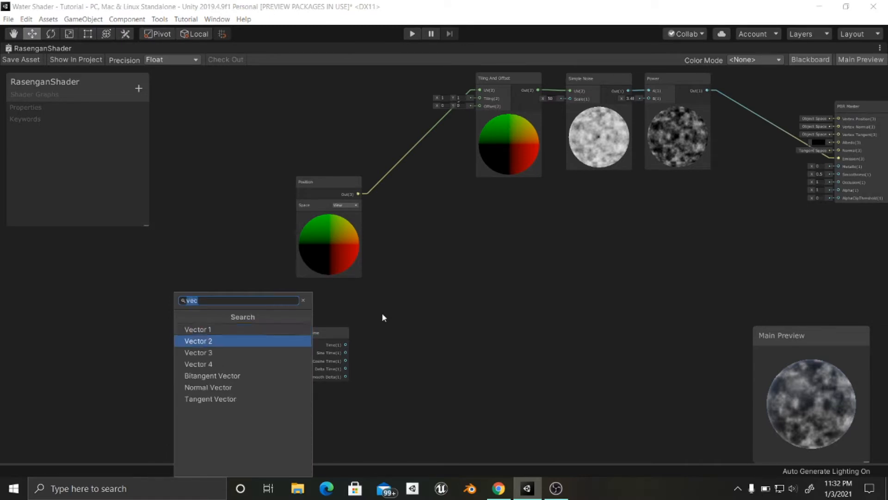
key(Return)
drag(395, 329, 313, 294)
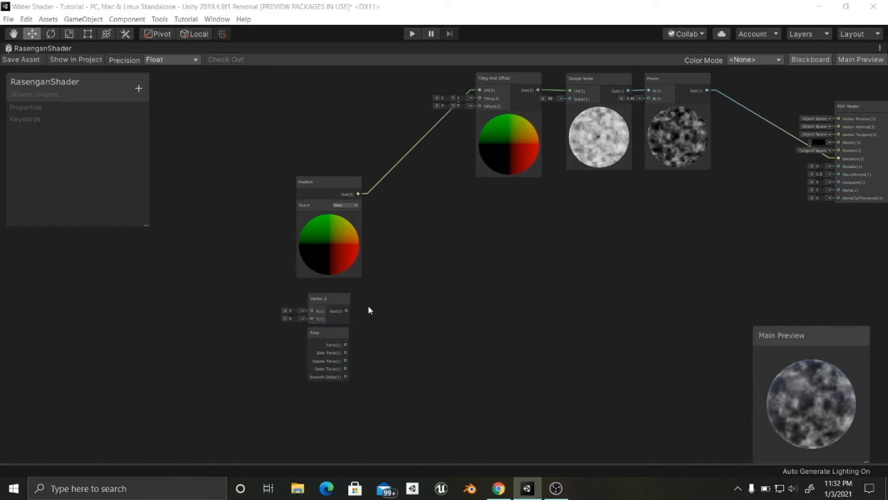
- Add a Multiply node and place it beside the Vector 2 and Time nodes
key(space)
text(mil)
key(BackSpace)
key(BackSpace)
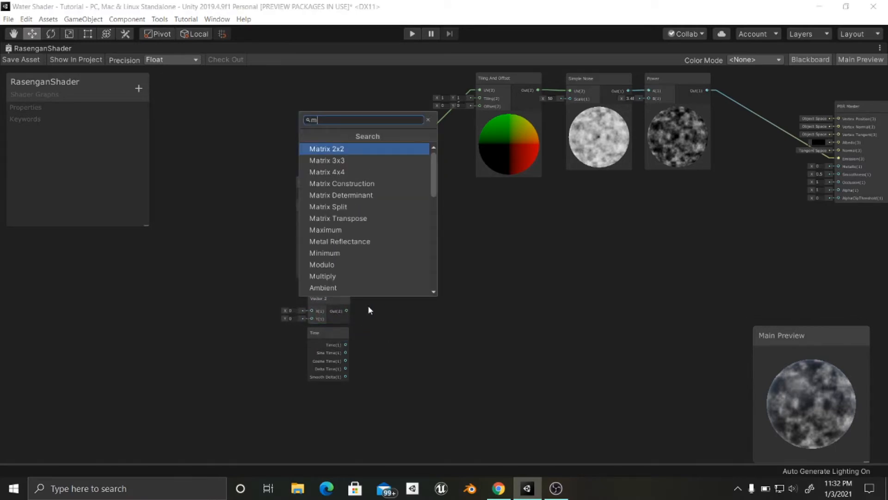
text(ul)
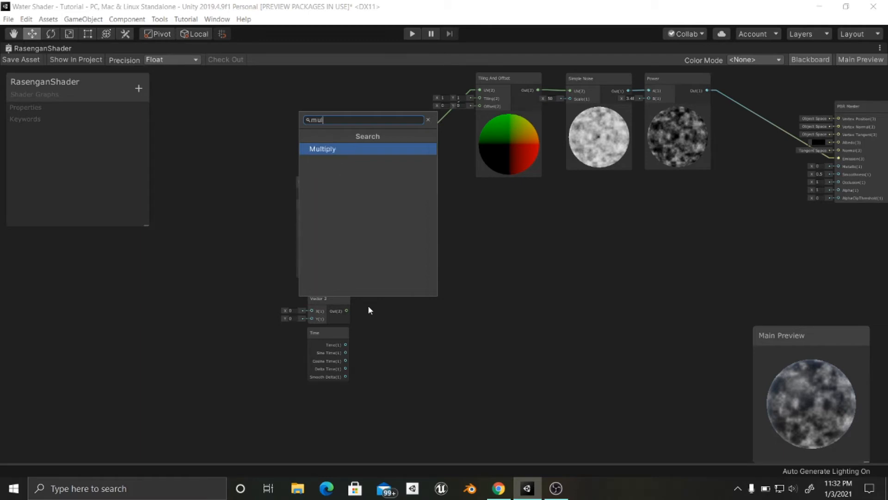
key(Return)
drag(389, 320, 402, 309)
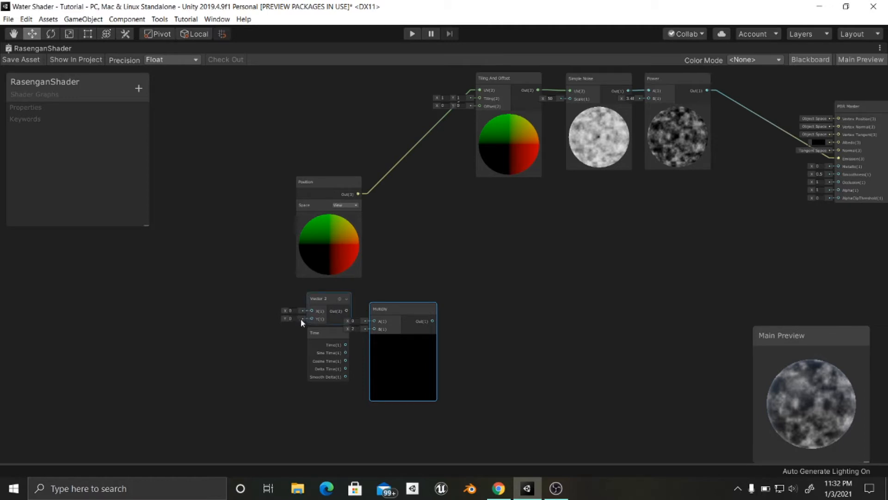
- Connect Vector 2 and Time to Multiply's A and B inputs, collapse its preview, and feed its output into Tiling And Offset's Offset
drag(347, 310, 393, 314)
click(403, 338)
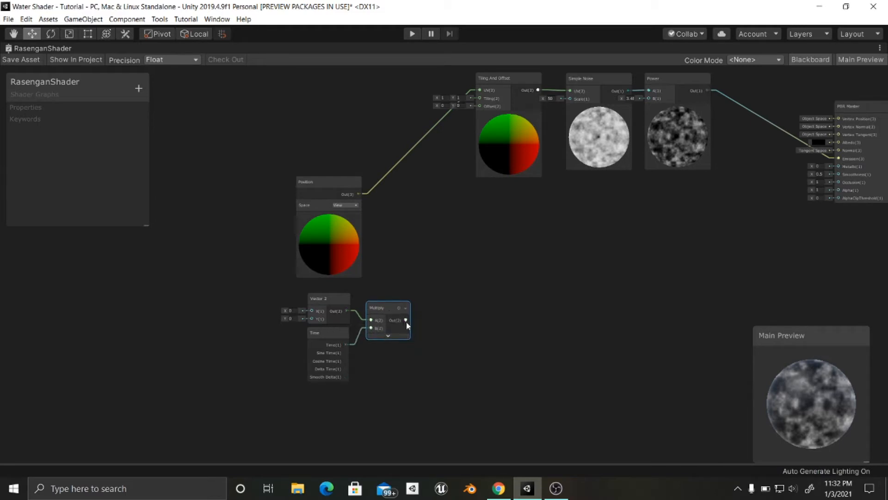
drag(437, 286, 479, 125)
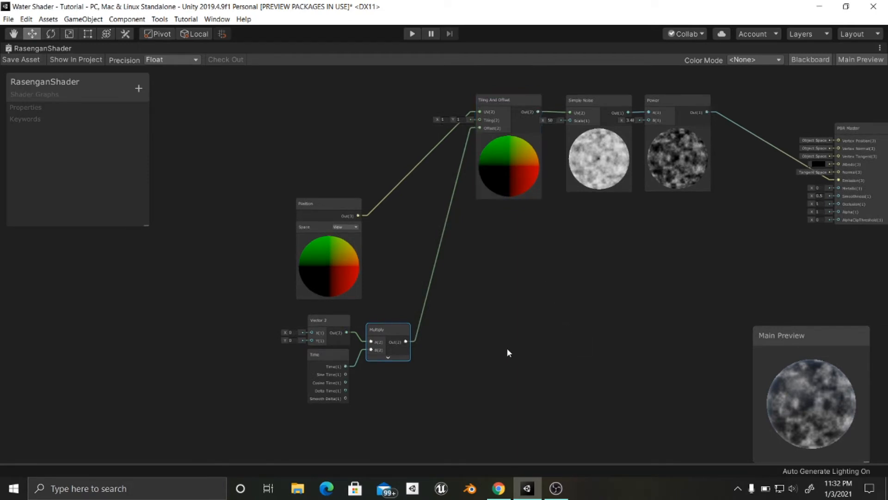
- Test the noise scrolling by setting the Vector 2 node's Y to 1 and -1, and return it to 0
middle_drag(507, 353, 461, 354)
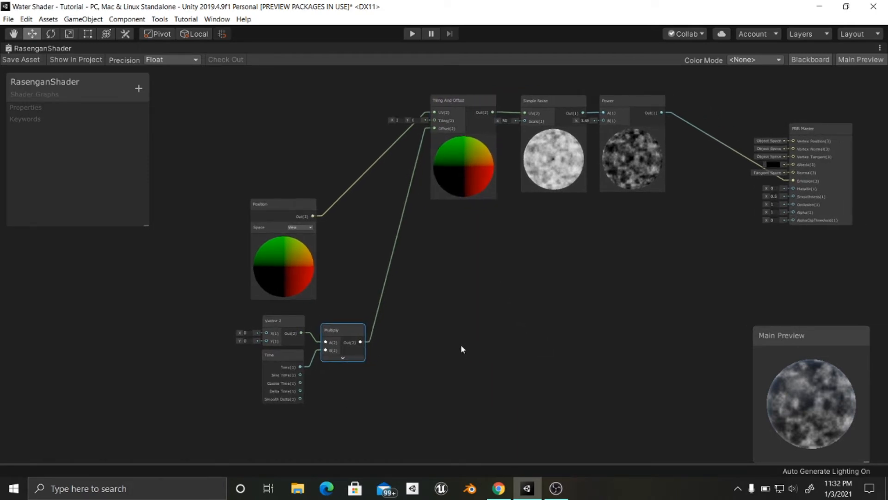
scroll(338, 331, up, 4)
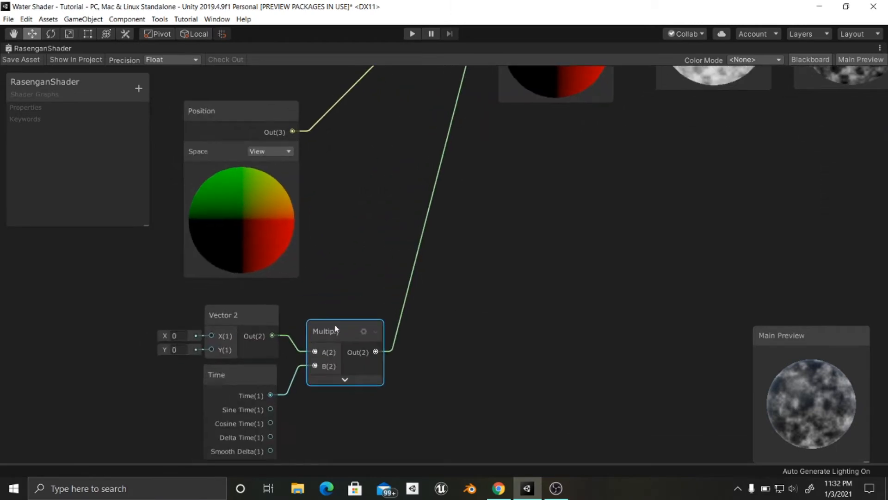
scroll(332, 325, down, 3)
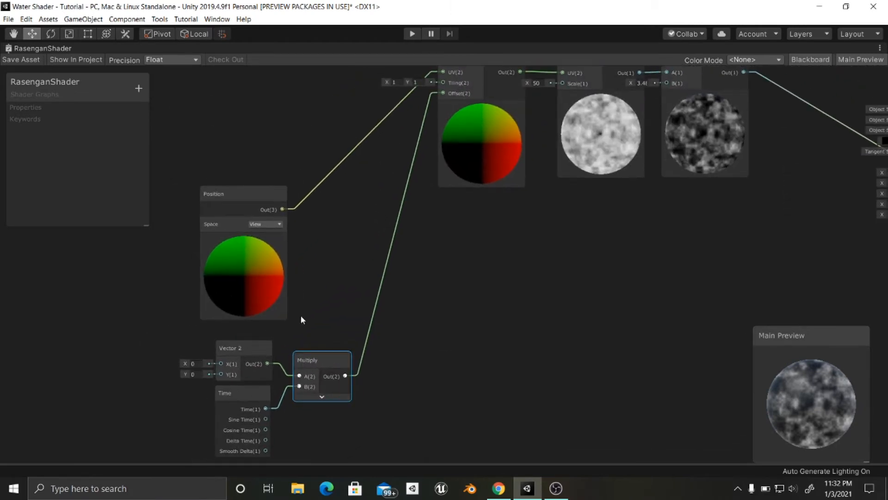
middle_drag(302, 320, 312, 332)
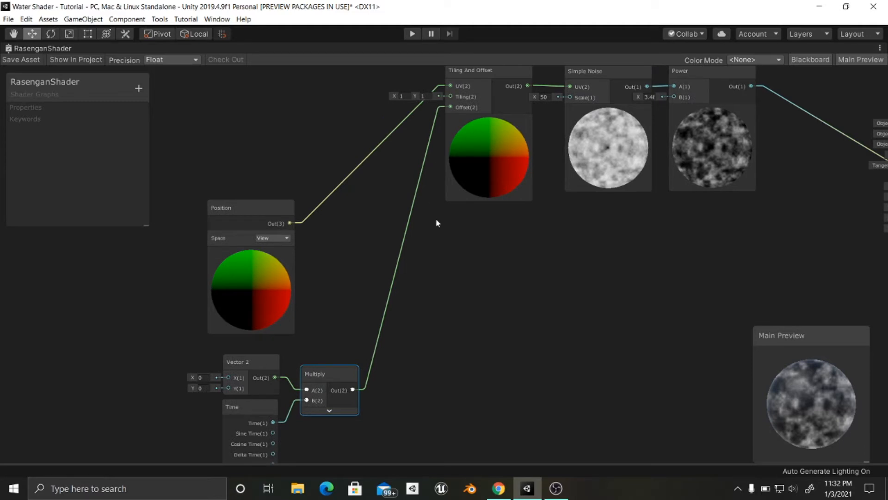
click(200, 387)
text(1)
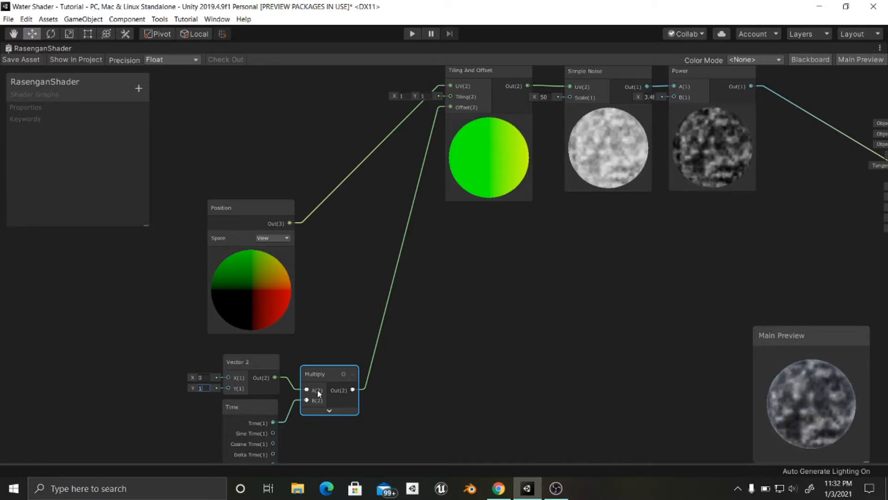
key(BackSpace)
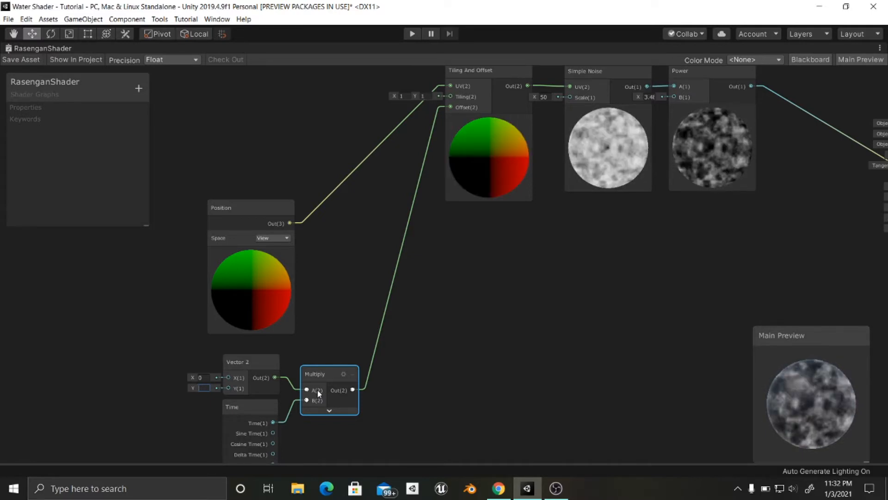
text(-1)
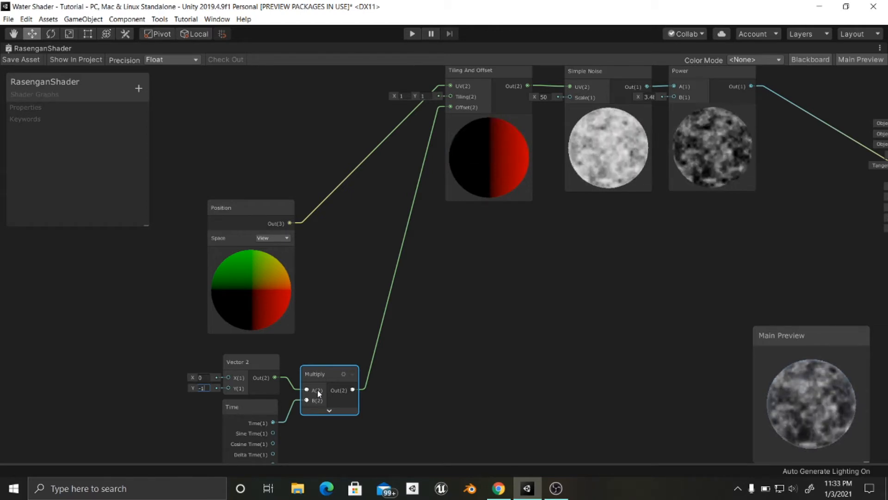
key(BackSpace)
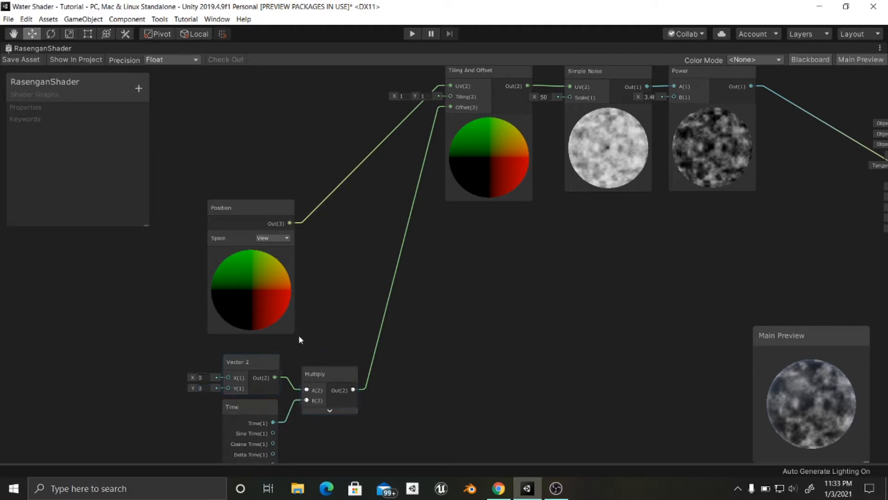
- Move the Multiply and Vector 2 nodes up above the Position node, in line before the Tiling And Offset node
middle_drag(403, 344, 421, 337)
scroll(360, 352, down, 1)
drag(349, 384, 403, 203)
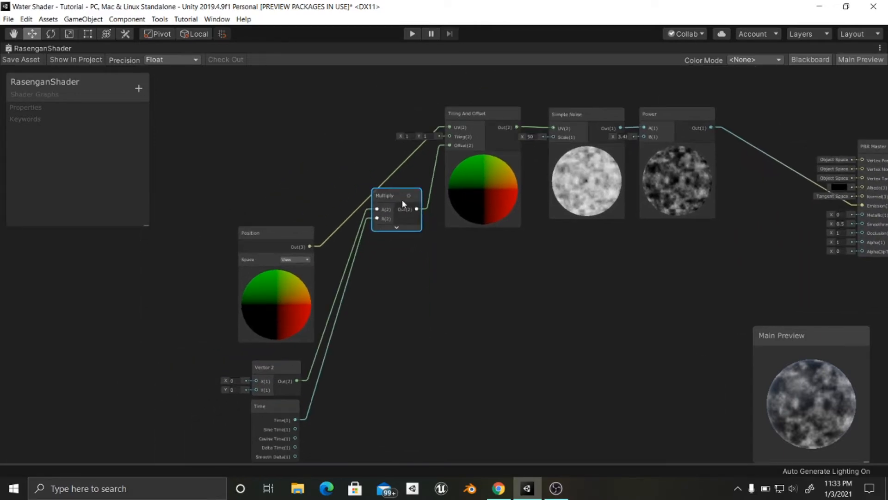
drag(304, 363, 312, 193)
drag(392, 205, 389, 193)
scroll(515, 270, down, 5)
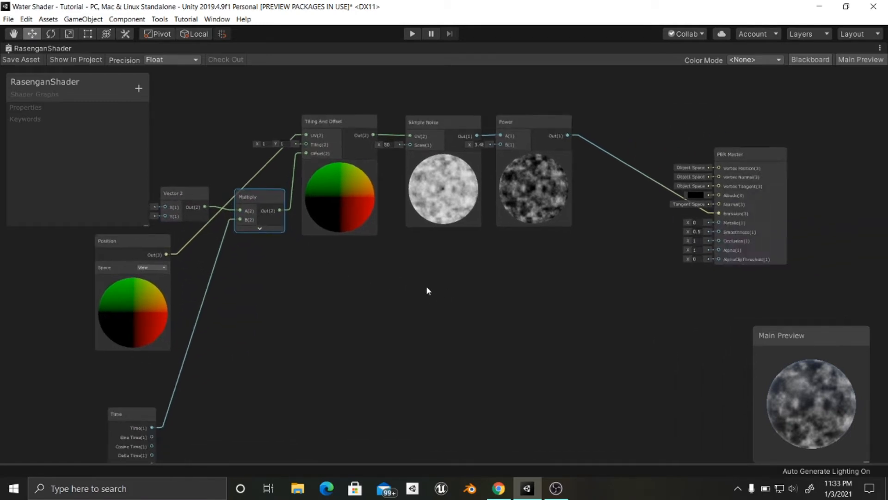
middle_drag(462, 287, 542, 280)
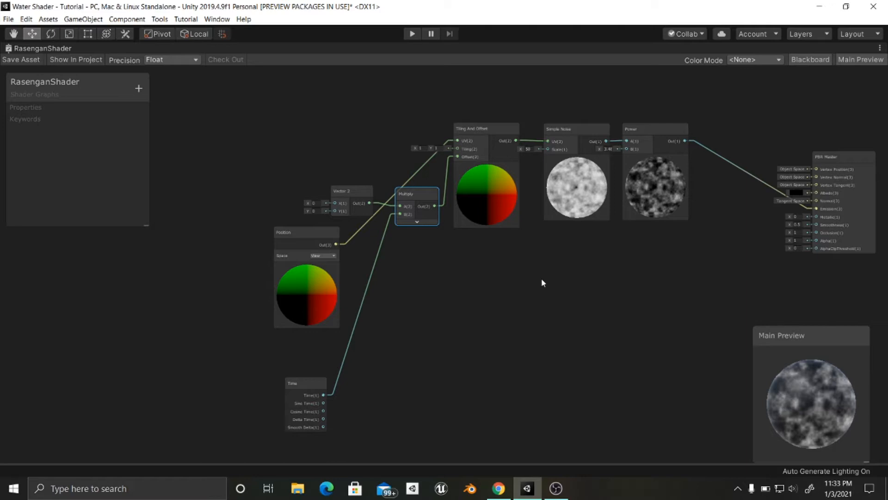
middle_drag(543, 284, 520, 279)
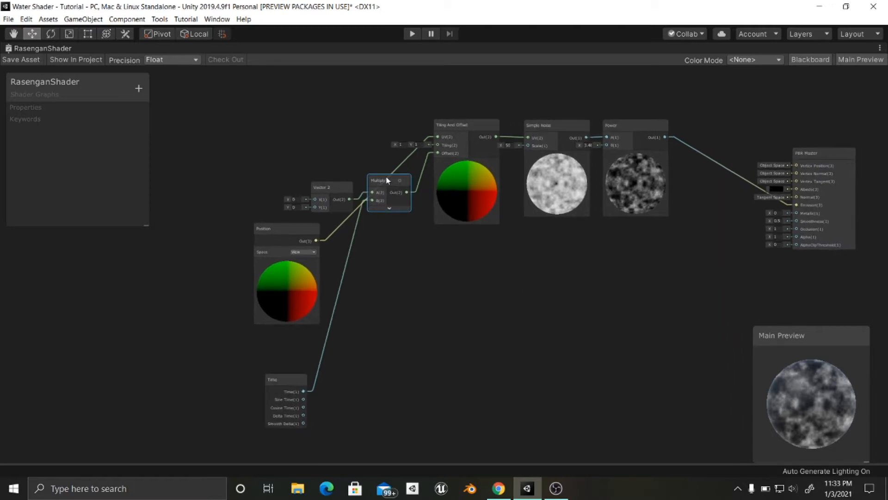
drag(327, 184, 323, 166)
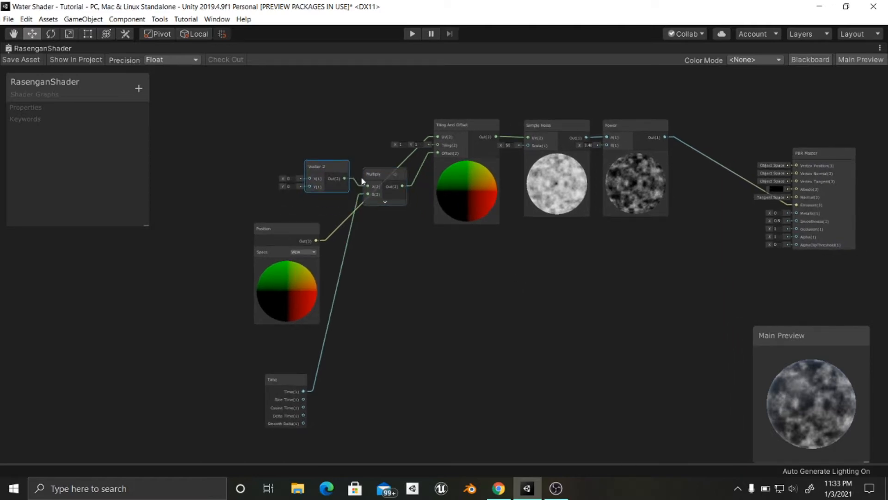
- Duplicate the Vector 2, Multiply, Tiling And Offset, Simple Noise and Power nodes together and place the copies below the originals
shift+click(376, 176)
shift+click(464, 124)
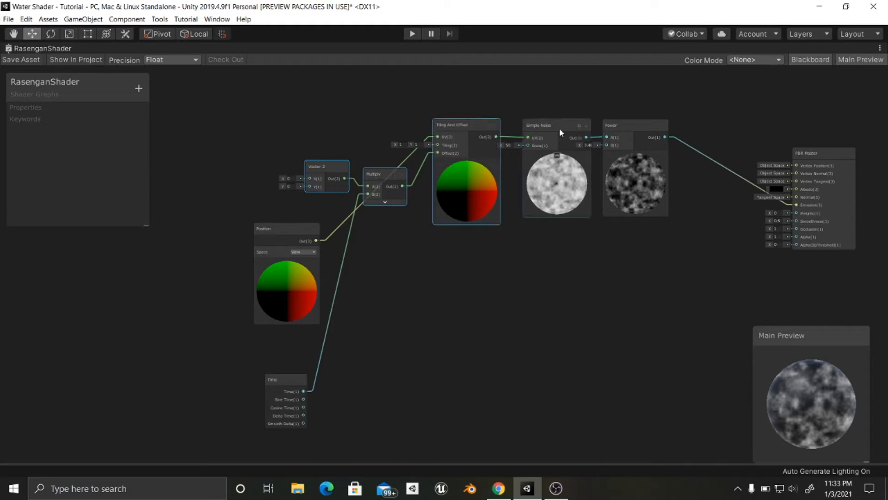
shift+click(628, 133)
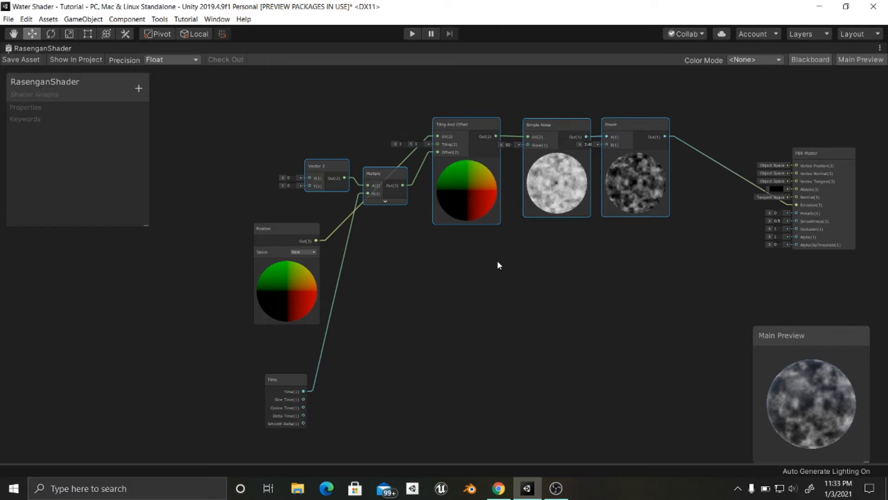
key(ctrl+d)
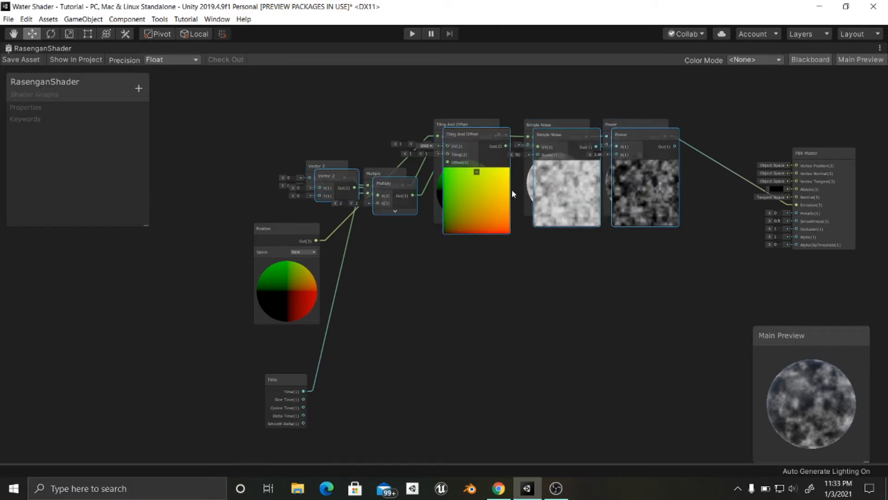
drag(555, 140, 559, 259)
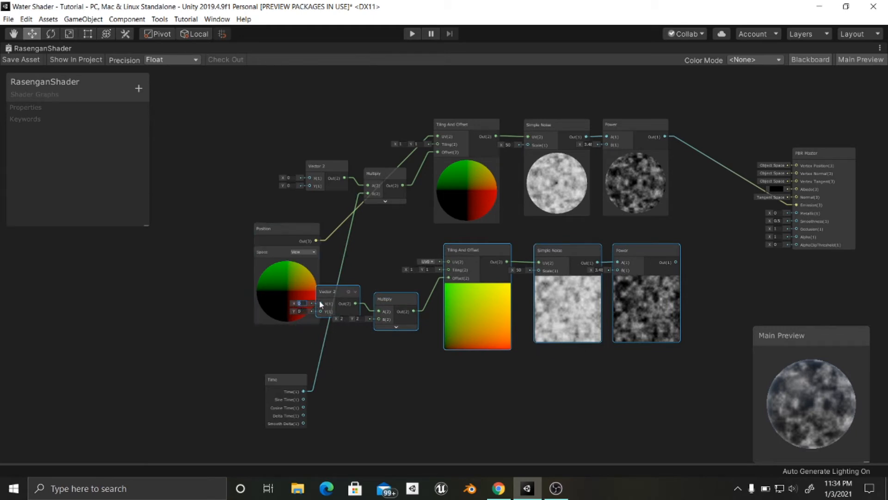
- Set the duplicated Vector 2 node's X to 1 and the original Vector 2 node's Y to 1
text(1)
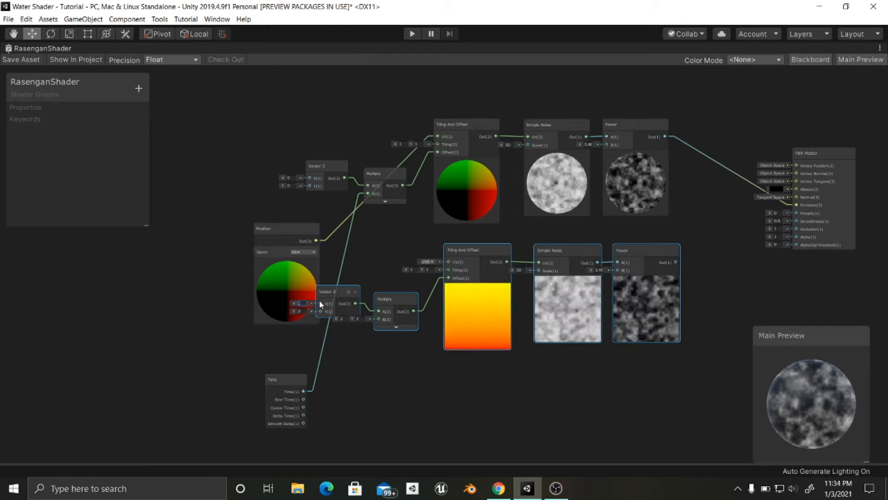
click(291, 185)
text(1)
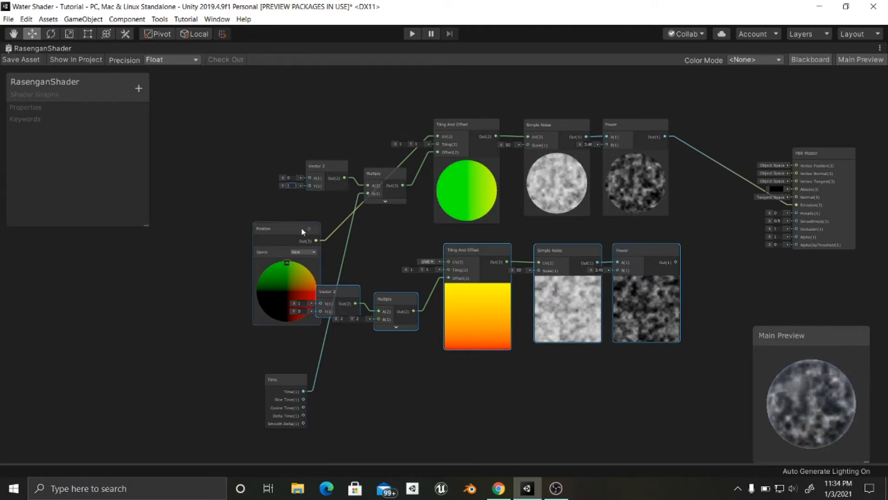
- Move the Position and Time nodes clear of both node chains and connect Time to the duplicated Multiply node's B input
drag(291, 229, 210, 206)
drag(283, 380, 202, 328)
scroll(246, 326, up, 2)
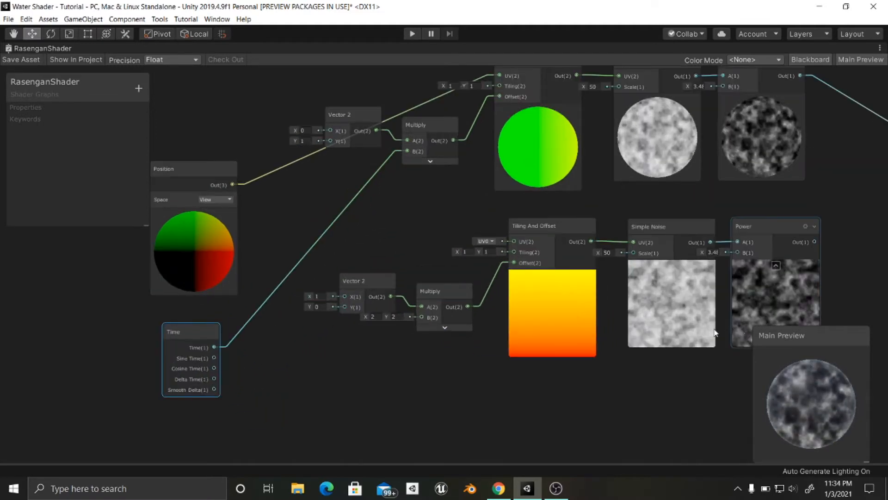
middle_drag(716, 333, 627, 331)
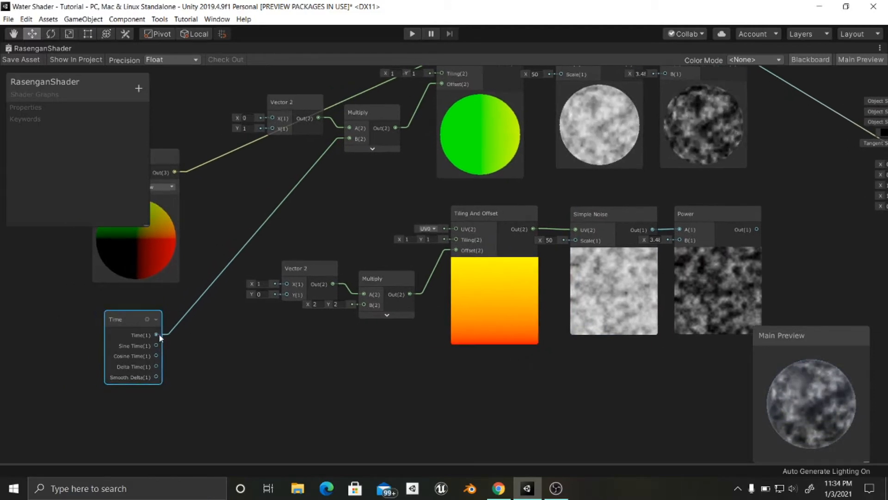
drag(278, 301, 363, 317)
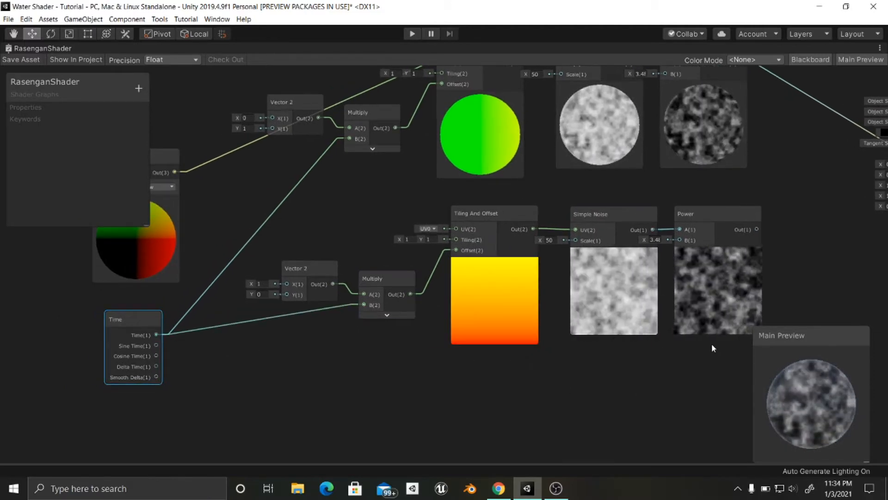
- Connect the Position node's output to the duplicated Tiling And Offset node's UV input
middle_drag(712, 344, 525, 377)
middle_drag(582, 380, 676, 379)
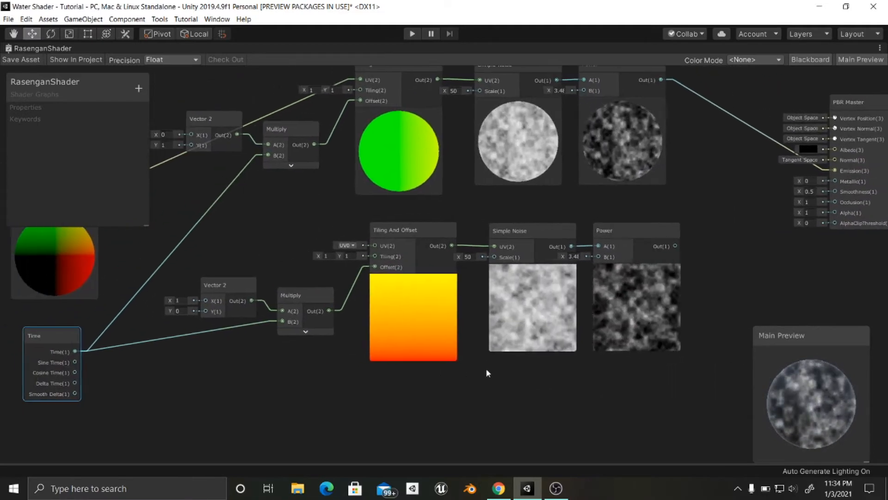
middle_drag(476, 368, 622, 367)
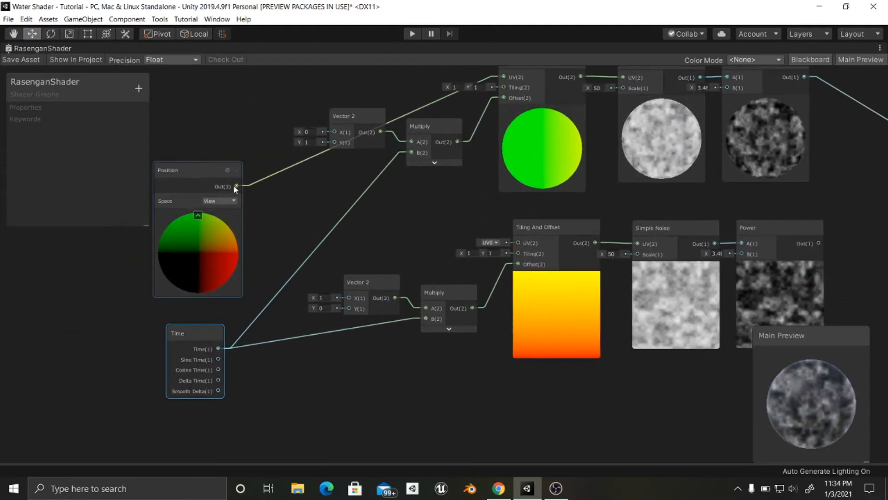
drag(233, 185, 515, 246)
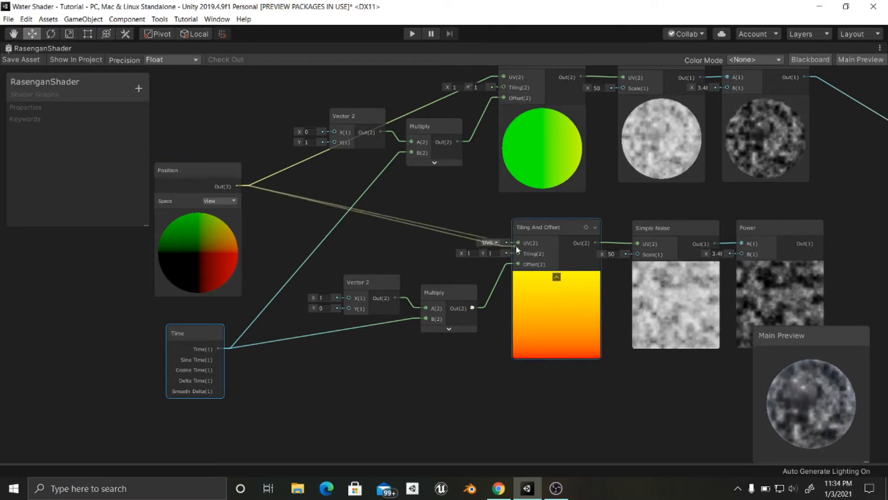
- Align the duplicated Tiling And Offset, Simple Noise and Power nodes under the originals and shift their Vector 2 and Multiply nodes back
middle_drag(454, 340, 291, 346)
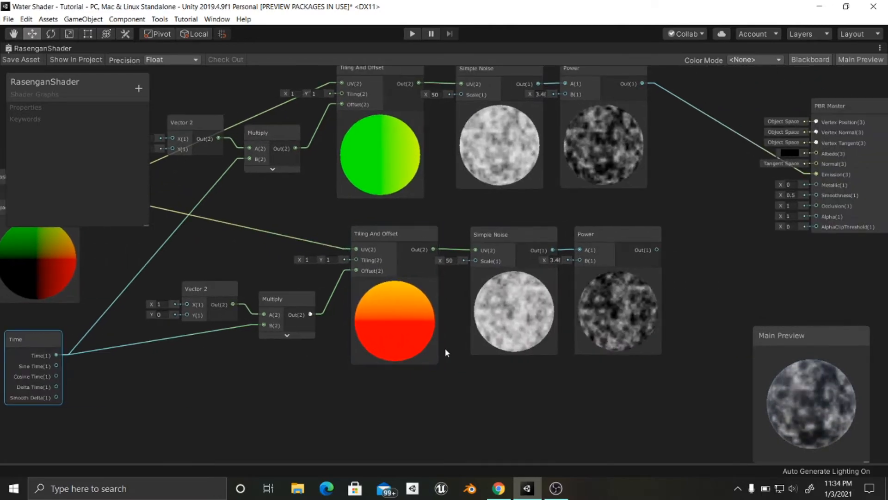
middle_drag(415, 352, 379, 355)
scroll(446, 348, down, 1)
middle_drag(446, 348, 511, 340)
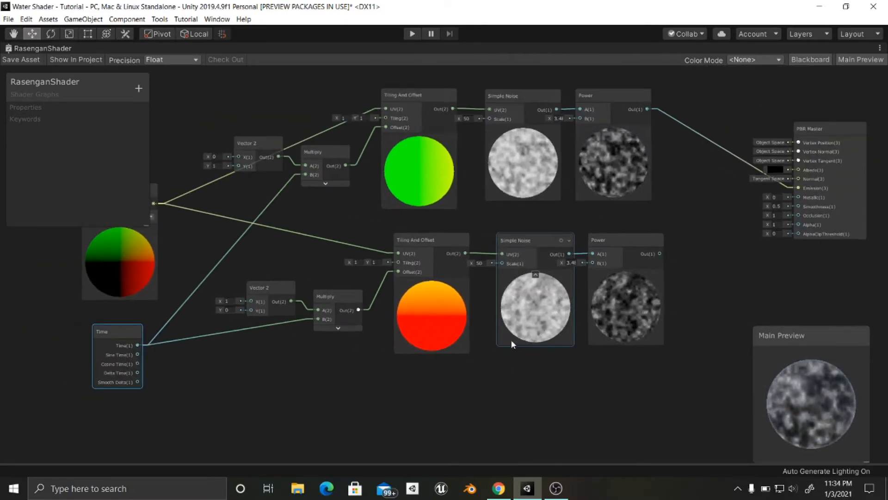
drag(439, 386, 601, 241)
drag(266, 274, 309, 297)
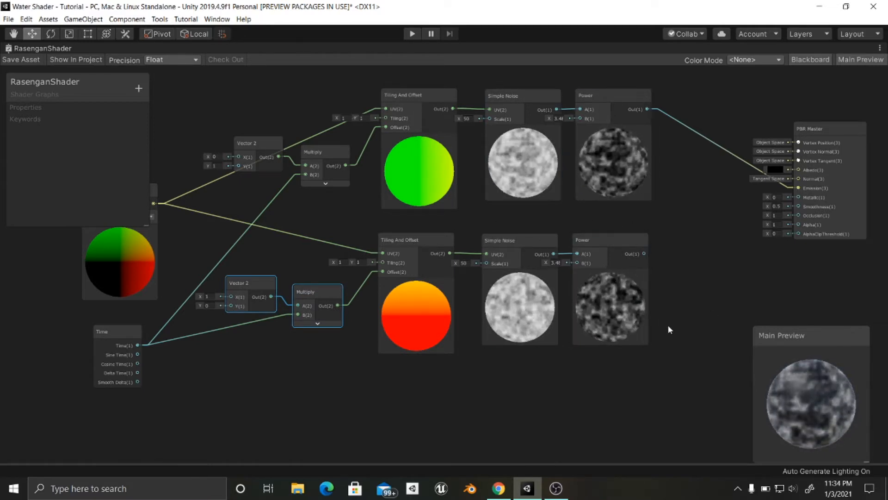
mouse_move(668, 324)
middle_down()
mouse_move(640, 344)
mouse_move(676, 327)
middle_up()
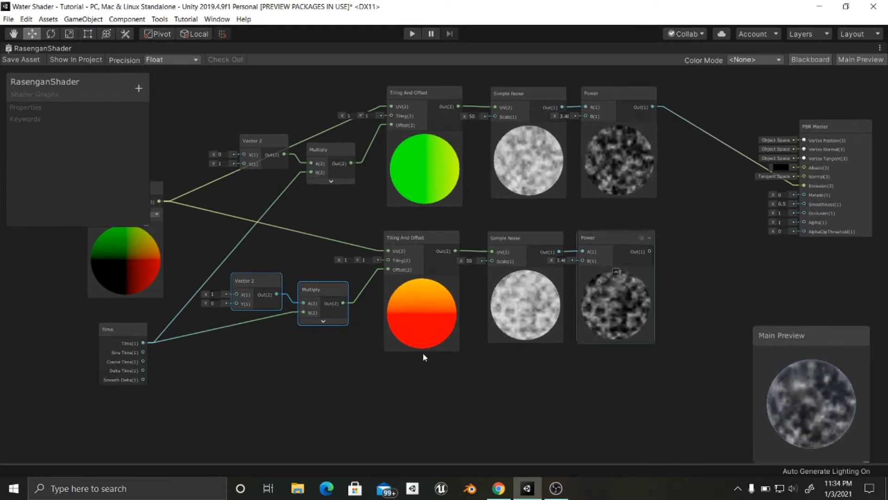
middle_drag(382, 337, 426, 320)
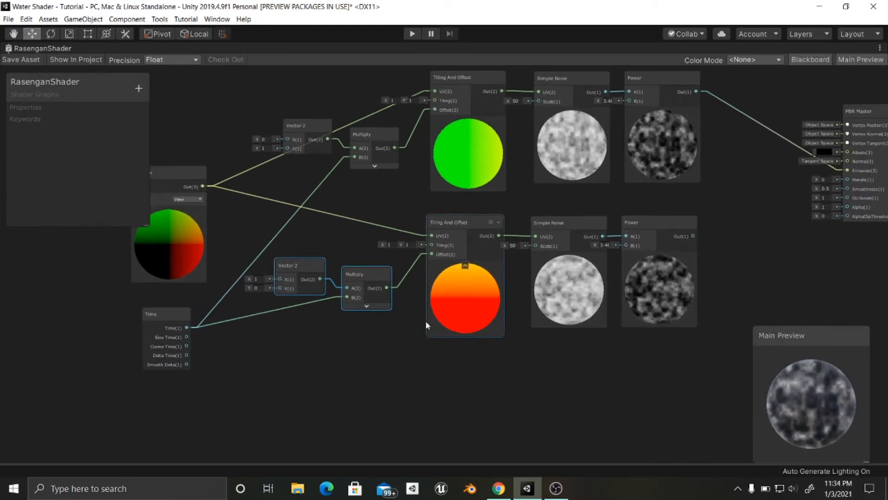
- Duplicate the second noise chain from Vector 2 through Power and place the copy below it as a third chain
shift+click(361, 275)
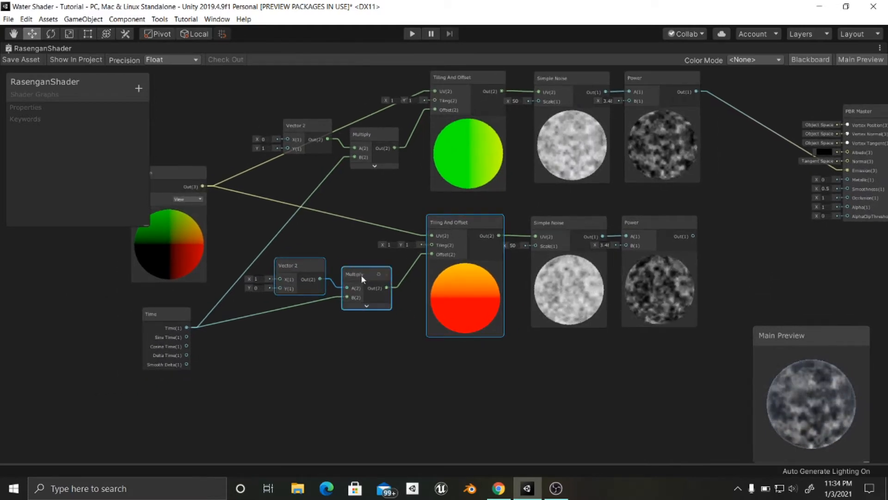
shift+click(565, 229)
shift+click(642, 228)
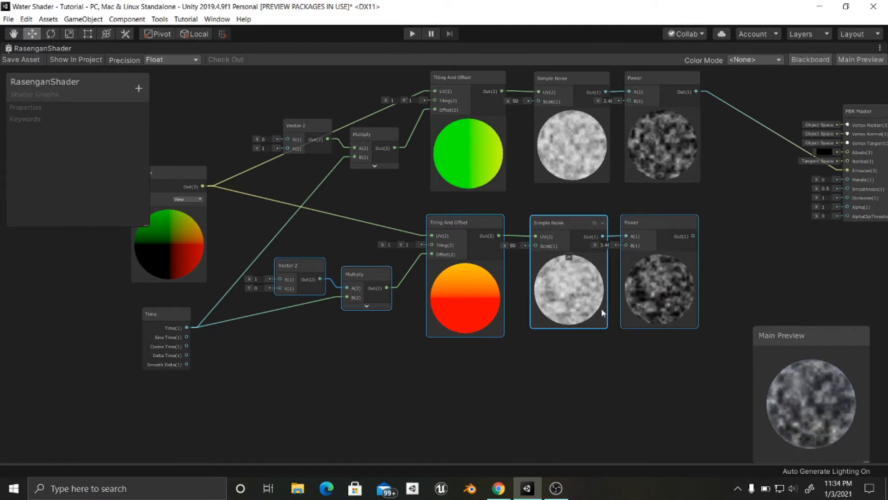
key(ctrl+d)
drag(572, 235, 569, 362)
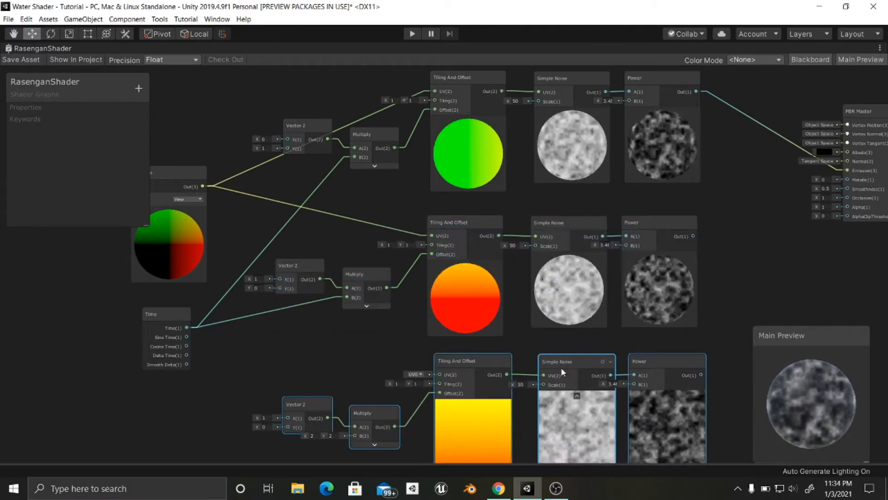
- Connect Time and Position to the third chain's Multiply B and Tiling And Offset UV inputs, and set its Vector 2 node's Y to 1
middle_drag(188, 330, 248, 278)
drag(249, 277, 416, 383)
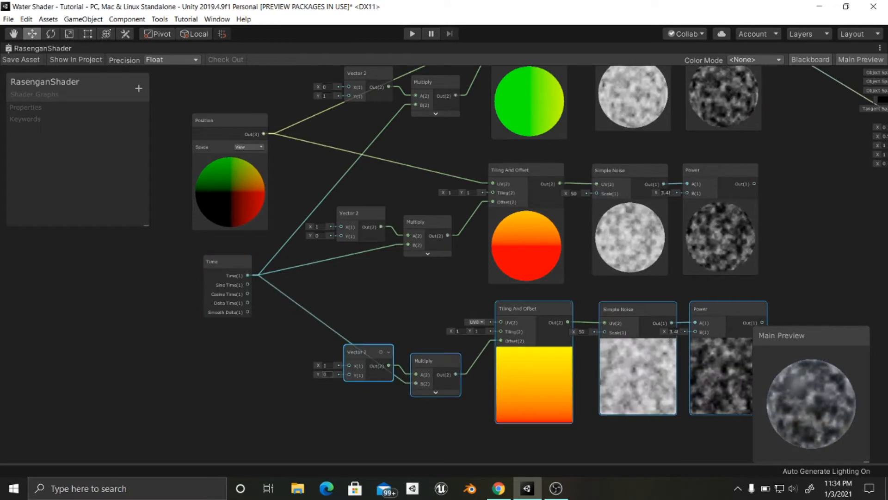
click(327, 375)
text(1)
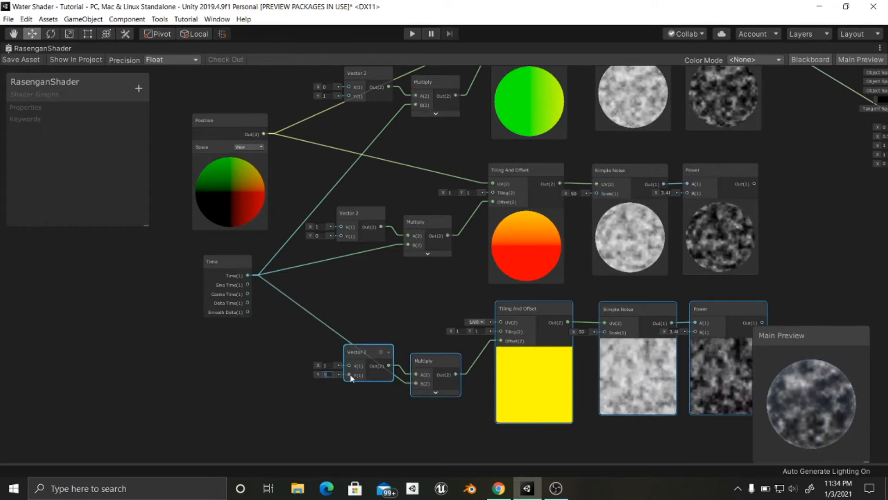
click(255, 154)
drag(263, 134, 498, 325)
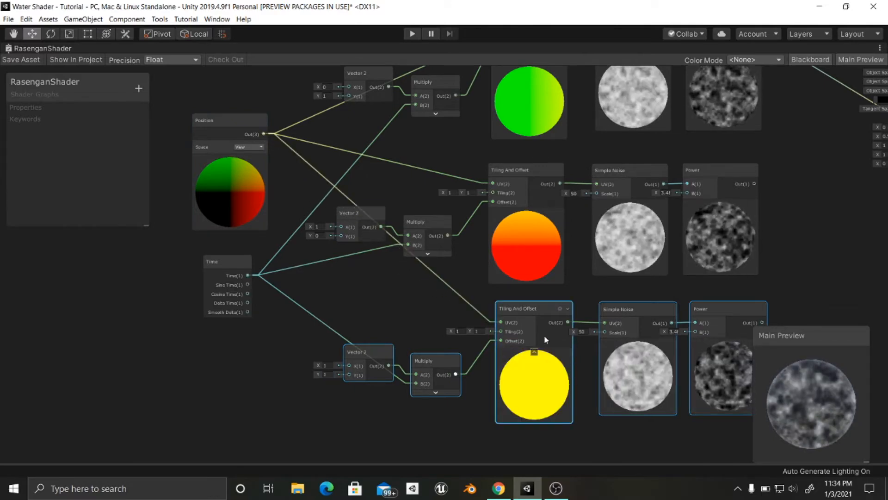
- Move the PBR Master node farther from the Power nodes to make room for combining nodes
middle_drag(477, 335, 283, 332)
middle_drag(564, 295, 472, 357)
drag(628, 135, 717, 179)
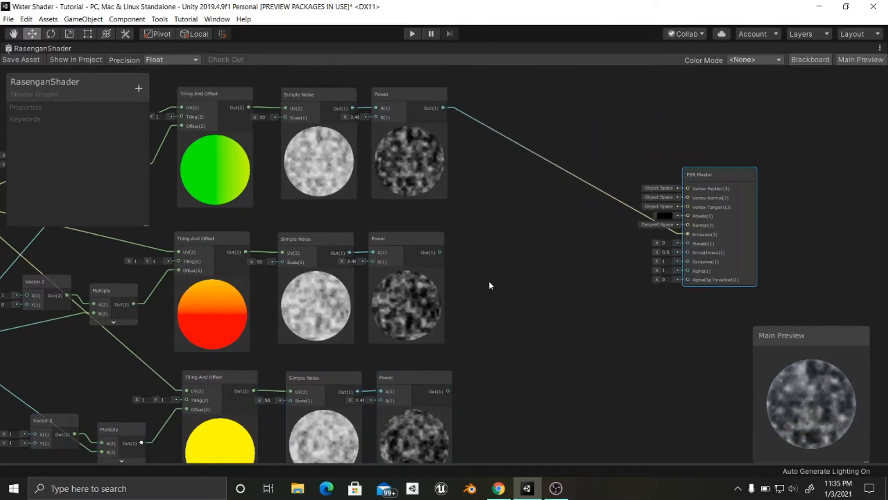
middle_drag(489, 280, 593, 254)
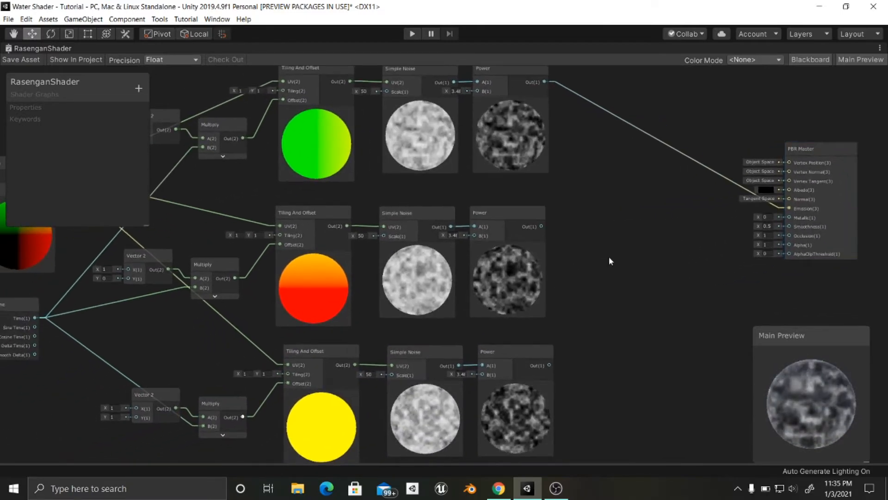
- Try combining the first two Power outputs with a Multiply node, and delete that node
key(space)
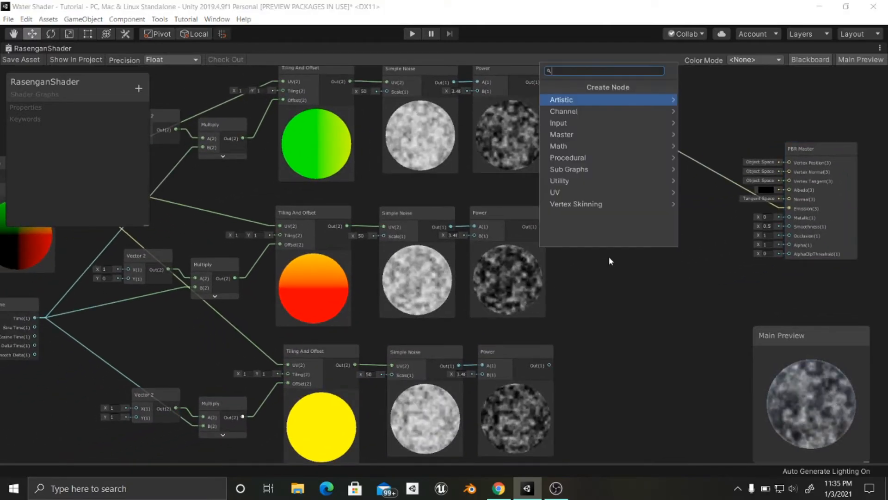
text(mult)
key(Return)
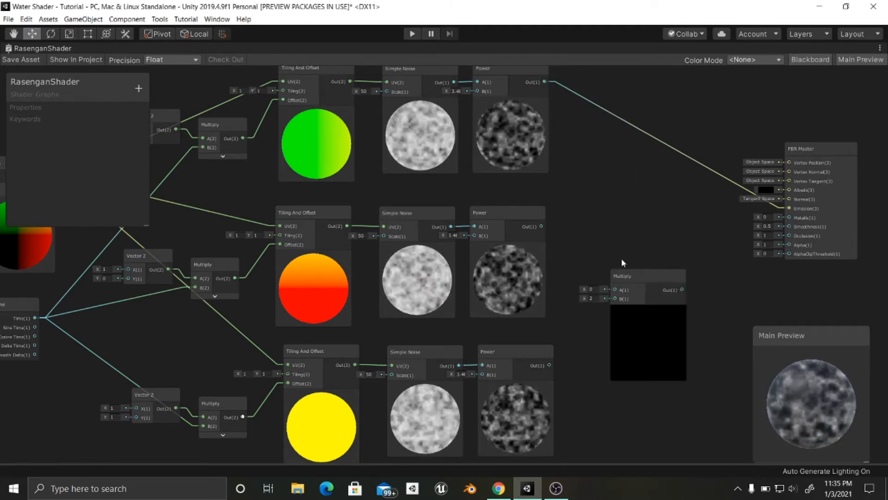
drag(620, 277, 621, 156)
drag(544, 82, 617, 178)
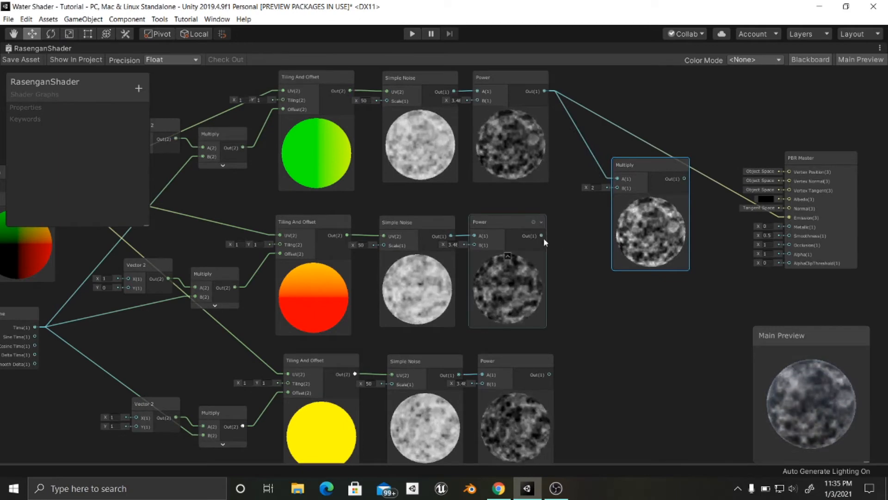
drag(541, 236, 617, 188)
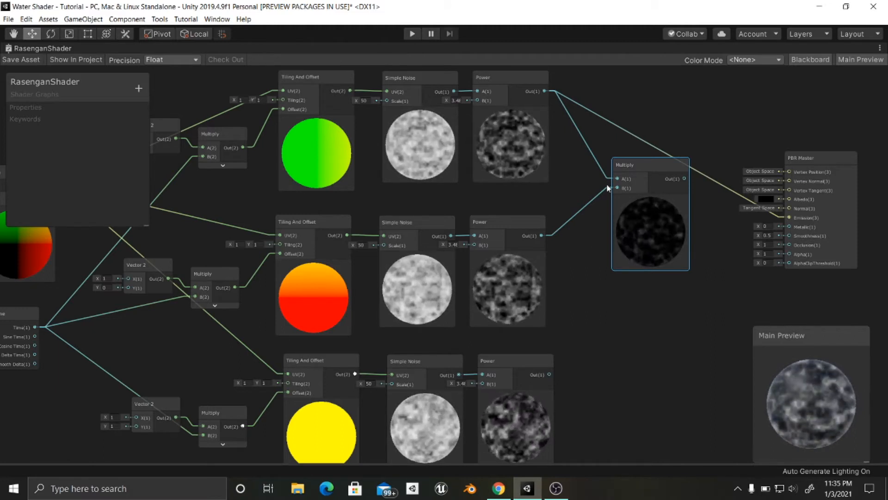
key(Delete)
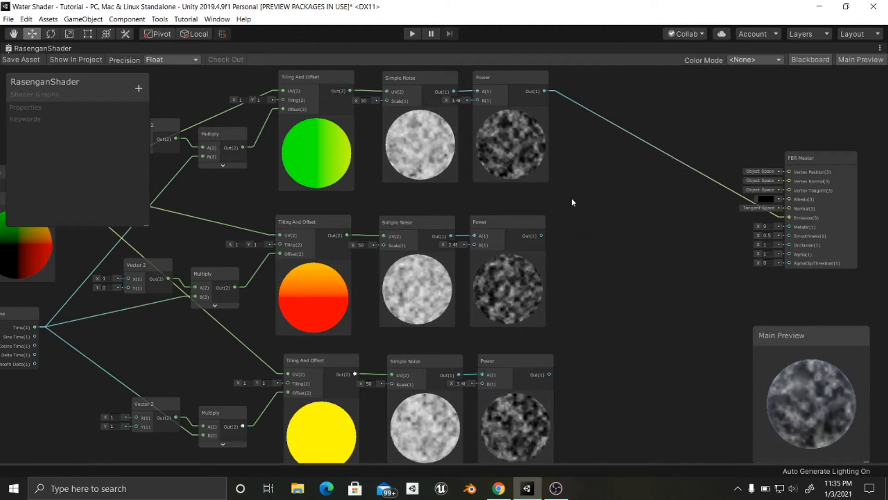
- Create an Add node and connect the first Power output to A and the second Power output to B
key(space)
text(add)
key(Return)
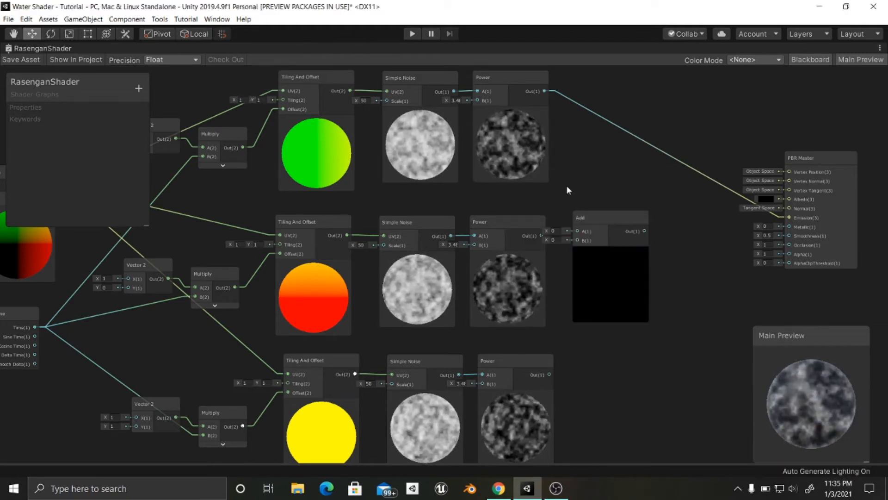
drag(585, 213, 607, 169)
drag(544, 91, 597, 187)
drag(541, 236, 597, 196)
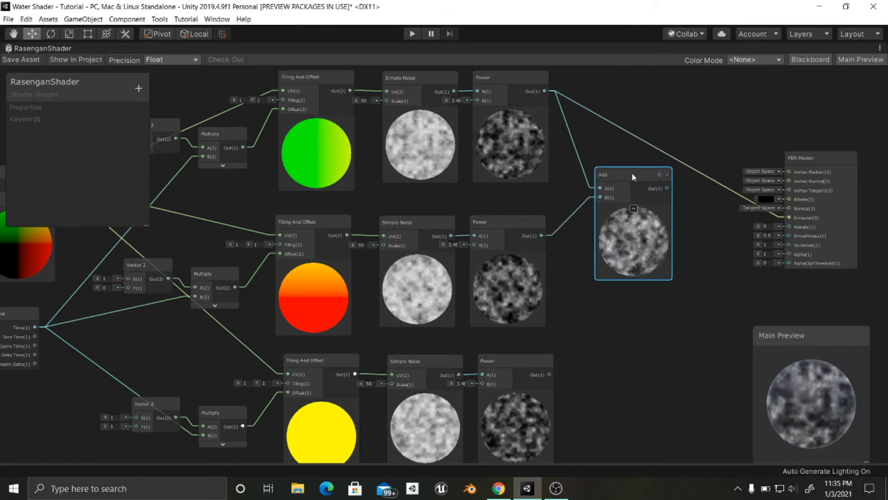
- Create a second Add node combining the first Add node's output in A with the third Power output in B
middle_drag(685, 209, 661, 223)
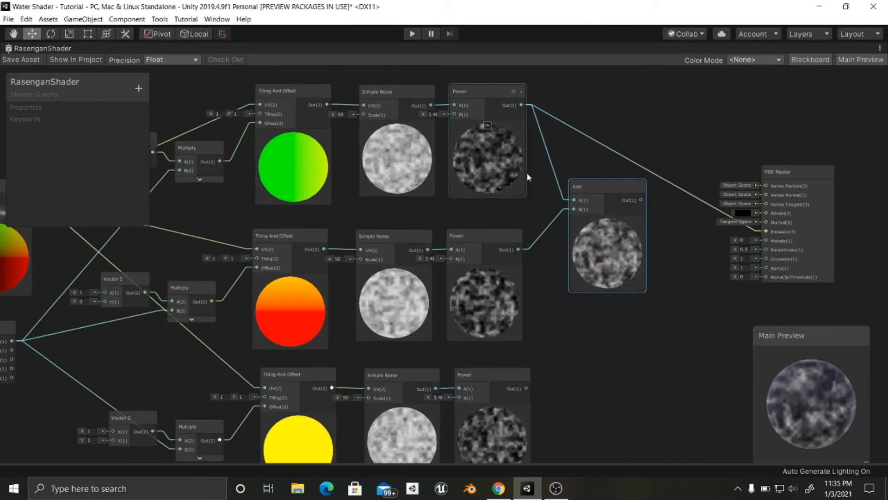
middle_drag(537, 195, 497, 208)
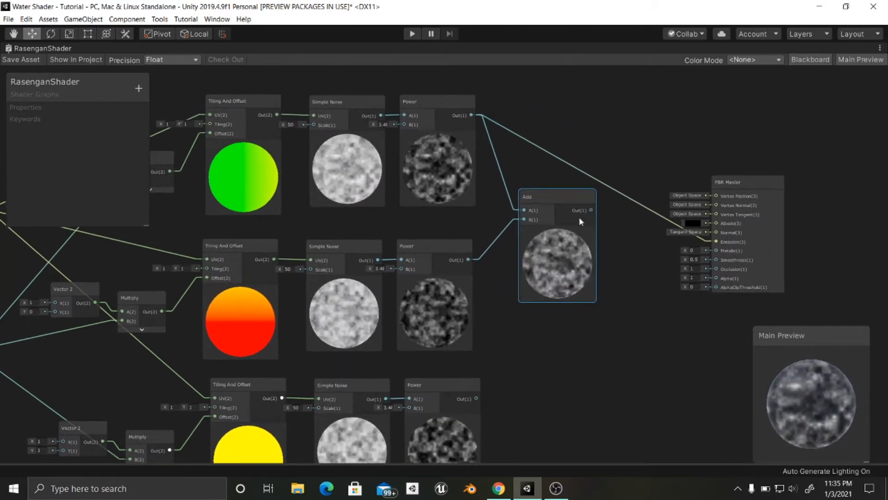
middle_drag(636, 222, 626, 221)
middle_drag(567, 257, 585, 250)
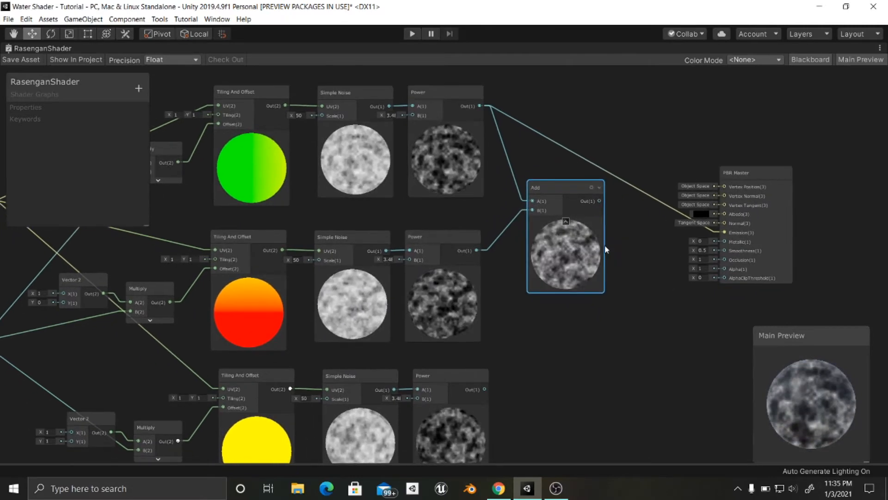
drag(742, 186, 750, 181)
middle_drag(618, 293, 633, 245)
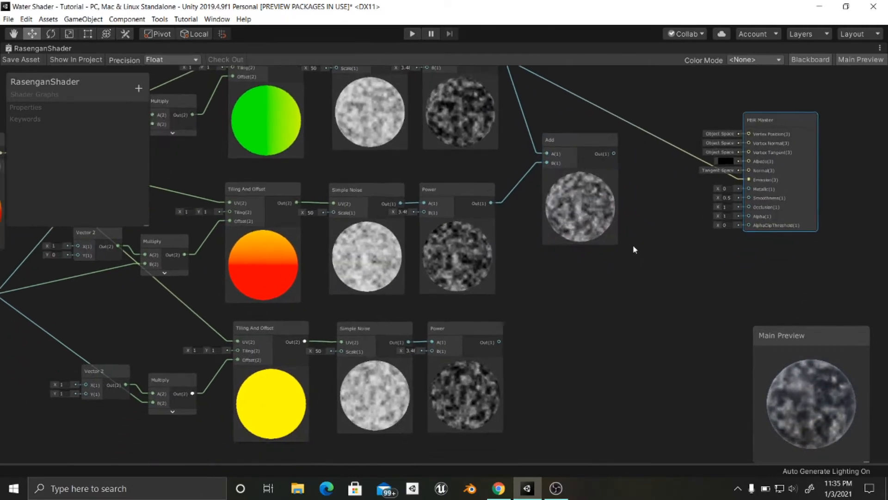
key(space)
text(add)
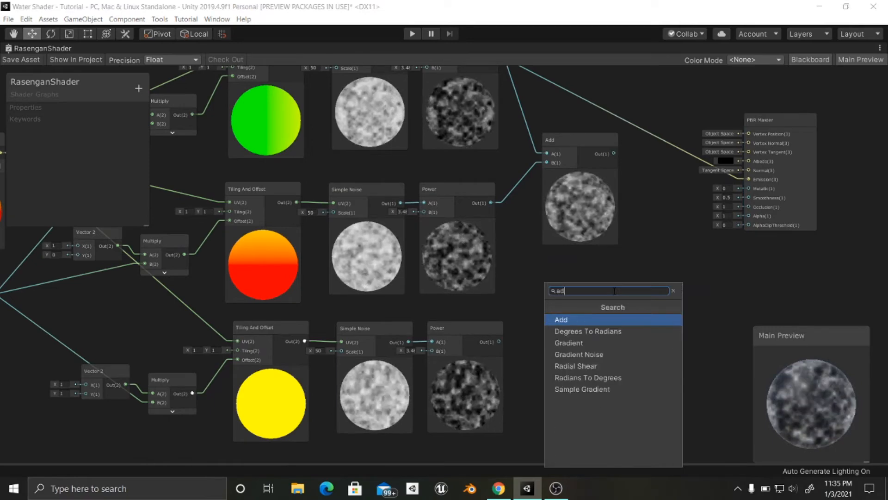
key(Return)
drag(643, 313, 680, 276)
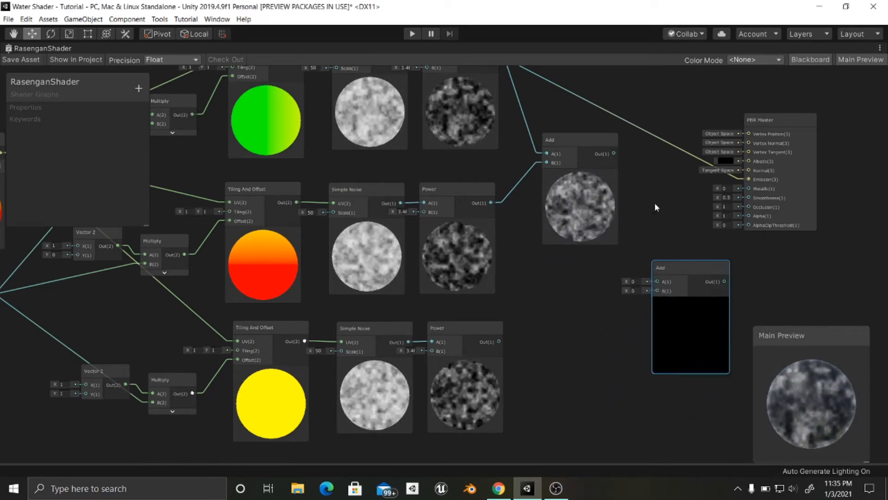
drag(615, 153, 657, 282)
drag(498, 342, 646, 293)
- Move the PBR Master node farther away from the two Add nodes
middle_drag(555, 327, 323, 305)
scroll(619, 318, down, 2)
scroll(575, 371, up, 4)
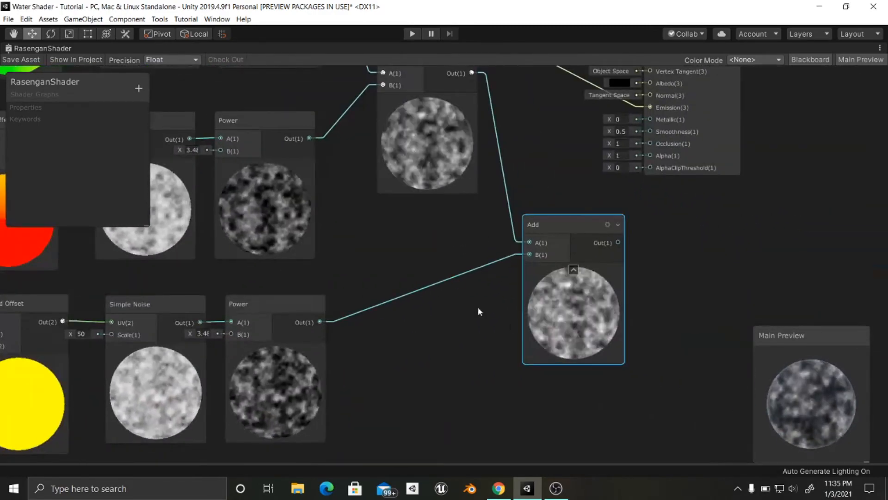
middle_drag(520, 319, 489, 320)
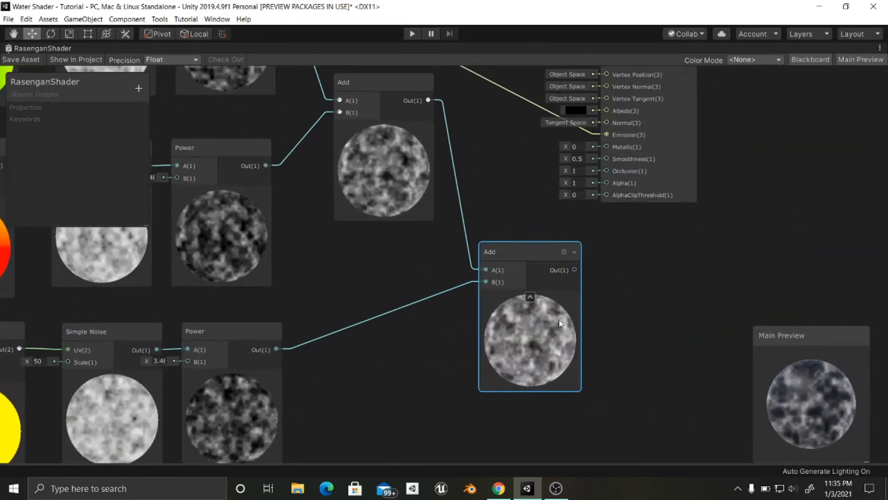
scroll(414, 381, down, 1)
middle_drag(403, 267, 367, 329)
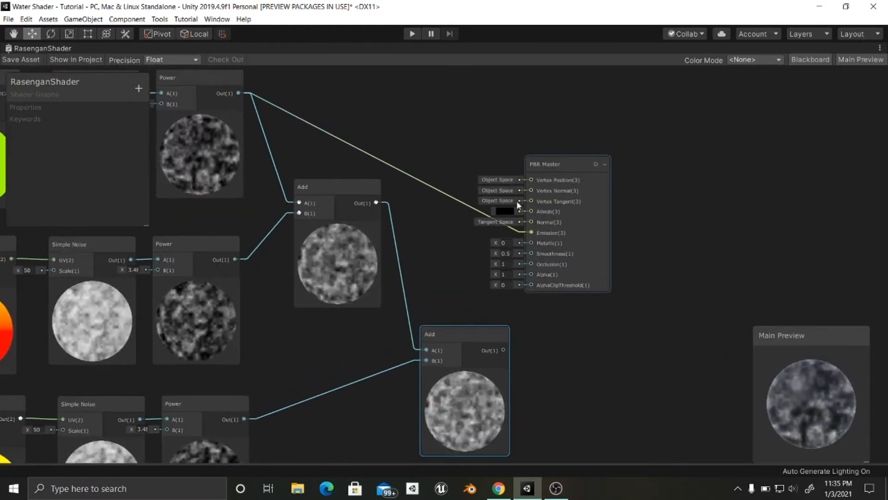
drag(540, 167, 686, 168)
middle_drag(609, 249, 637, 230)
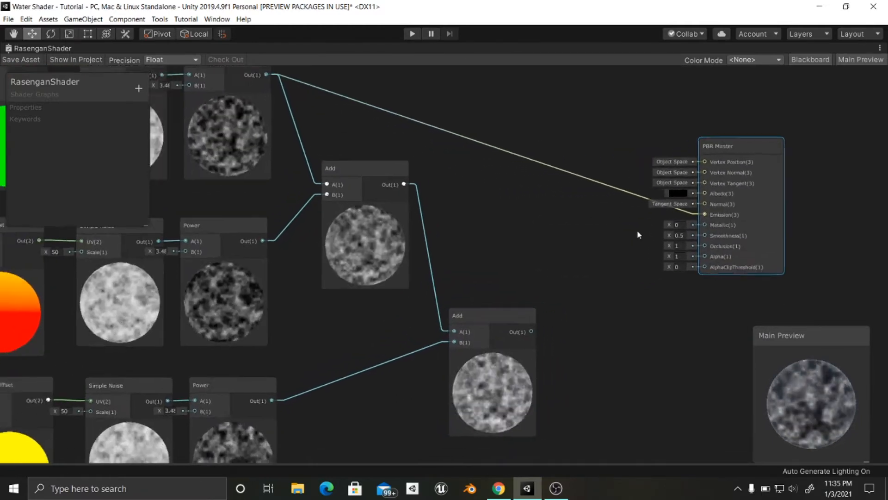
- Shift the second Add node slightly upward between the first Add node and PBR Master
scroll(512, 289, up, 2)
scroll(550, 246, down, 2)
middle_drag(513, 289, 515, 217)
scroll(549, 246, down, 1)
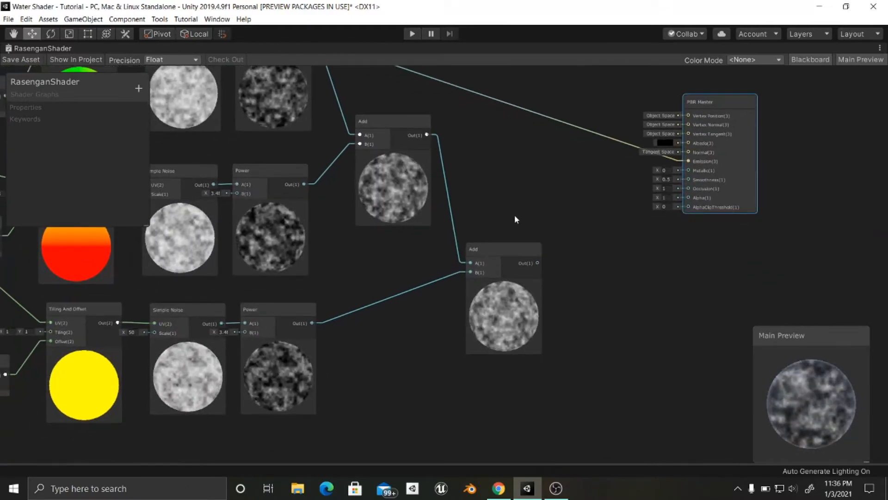
drag(506, 252, 503, 228)
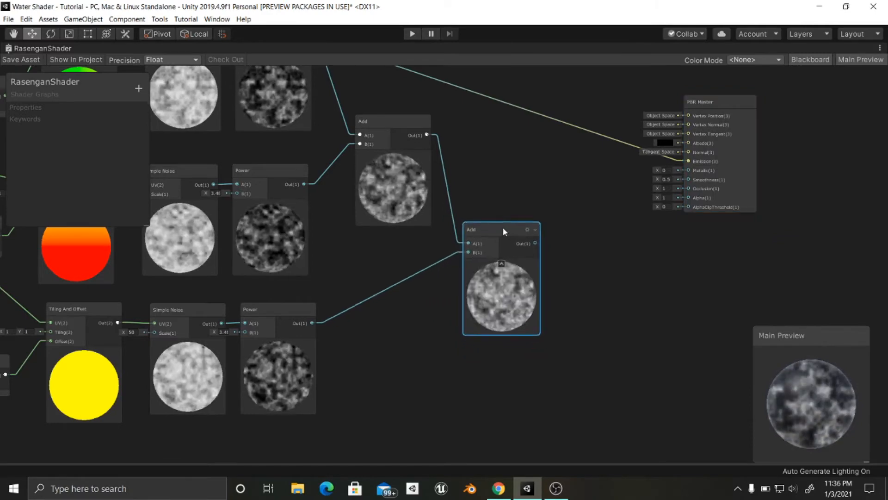
- Create a Fresnel Effect node and place it directly below the second Add node
middle_drag(562, 247, 530, 237)
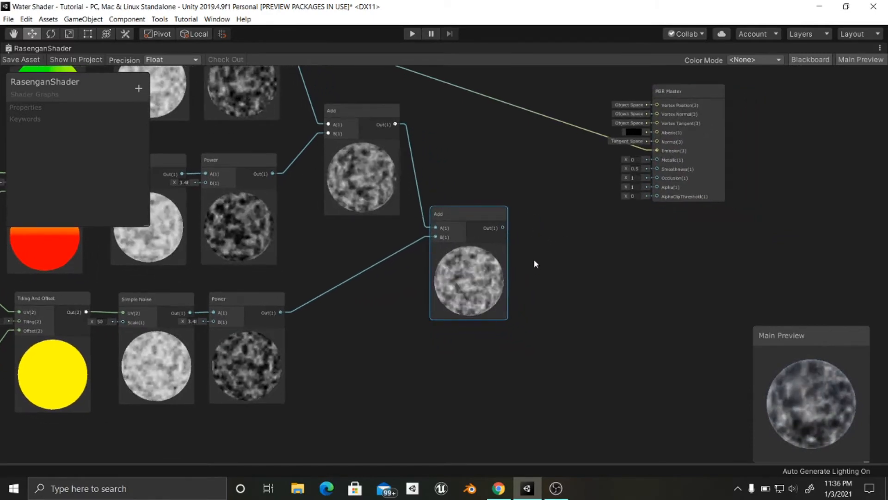
middle_drag(551, 299, 533, 264)
click(477, 326)
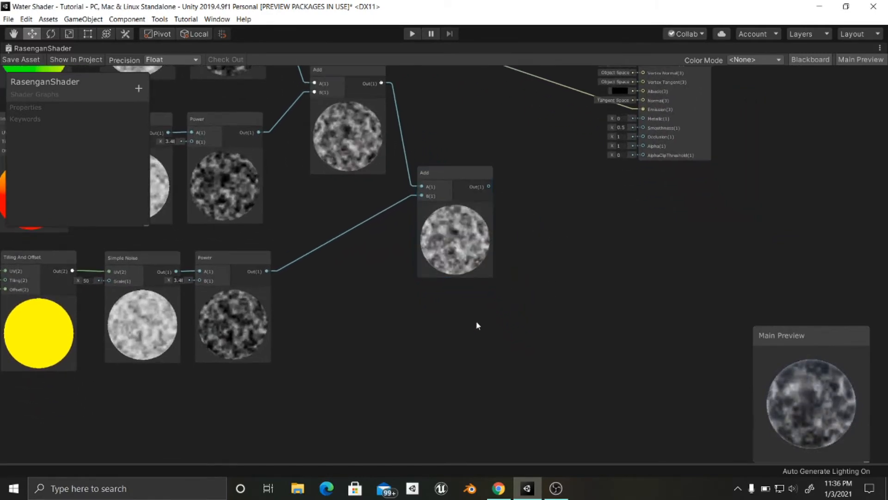
key(space)
text(fresnel)
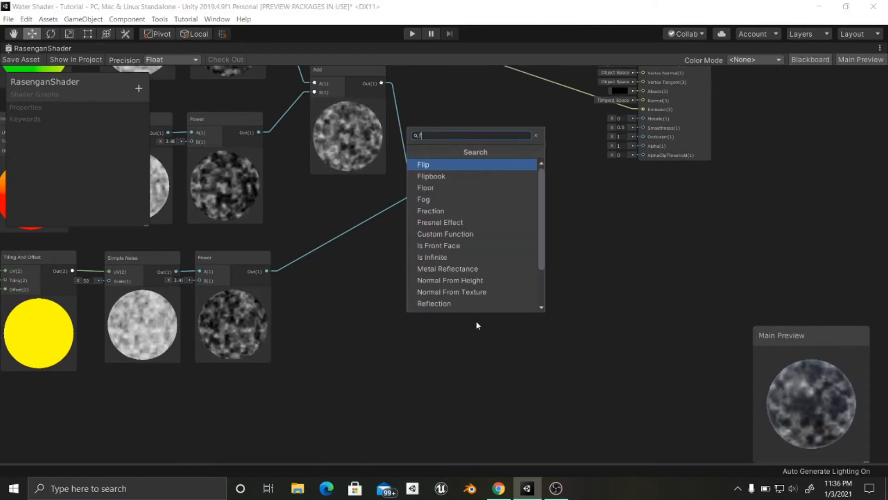
key(Return)
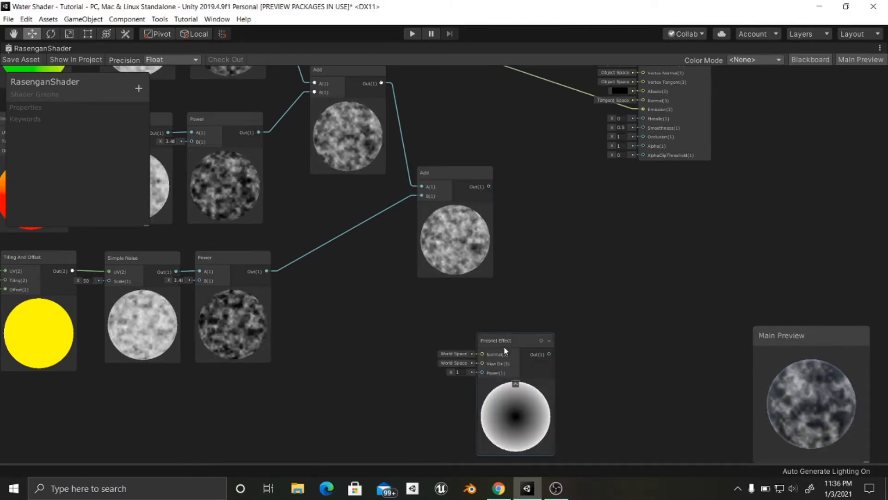
drag(498, 340, 446, 288)
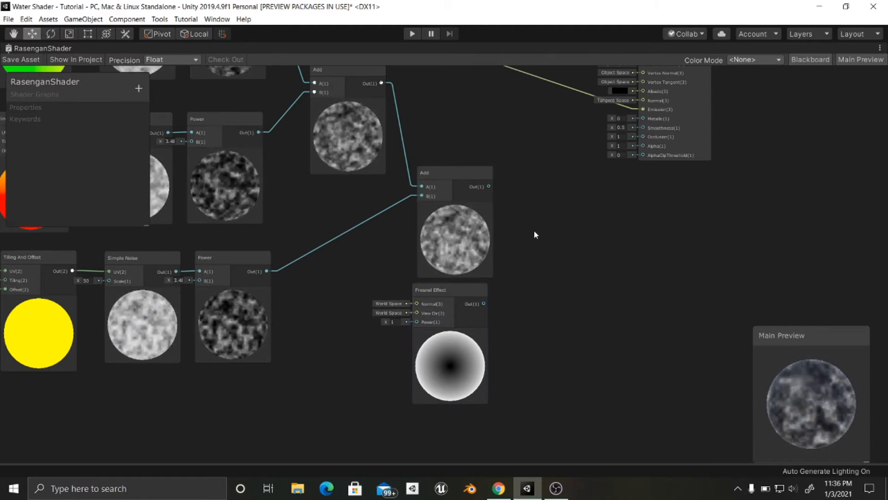
- Create a third Add node with the second Add output in A and the Fresnel Effect output in B
key(space)
text(add)
key(Return)
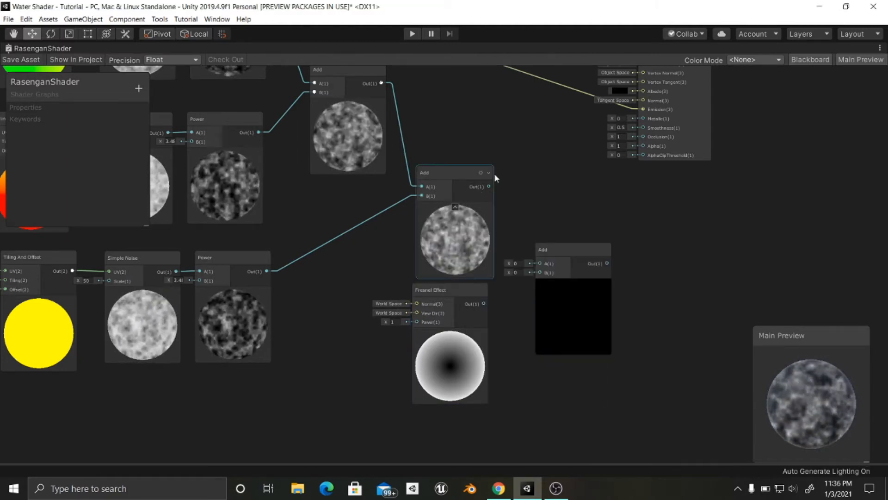
drag(488, 187, 539, 263)
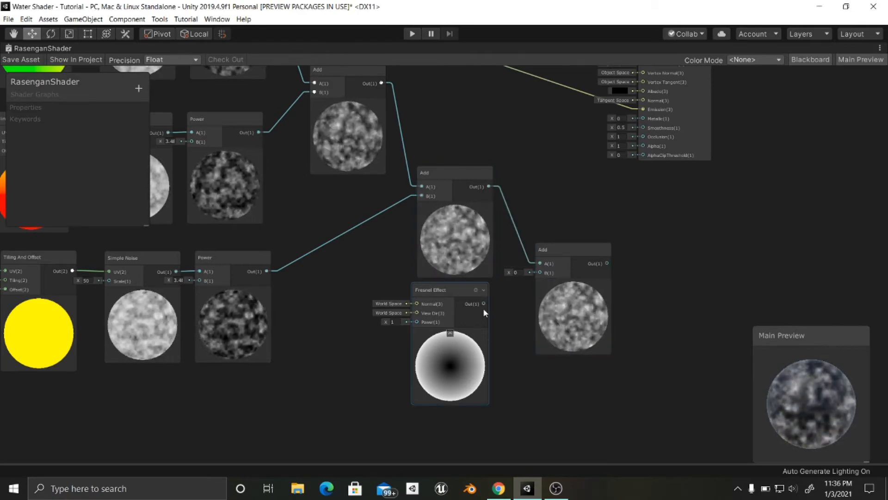
drag(483, 308, 549, 236)
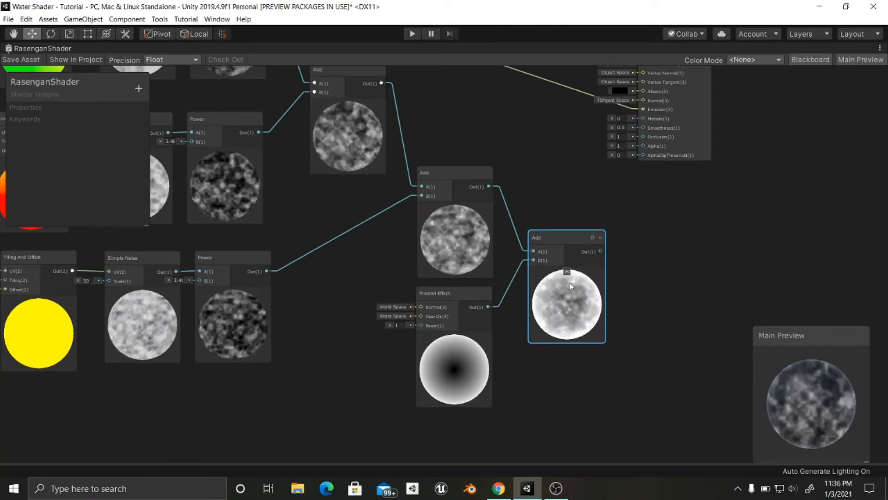
- Move the PBR Master node farther away from the third Add node
middle_drag(632, 269, 543, 328)
scroll(571, 309, down, 1)
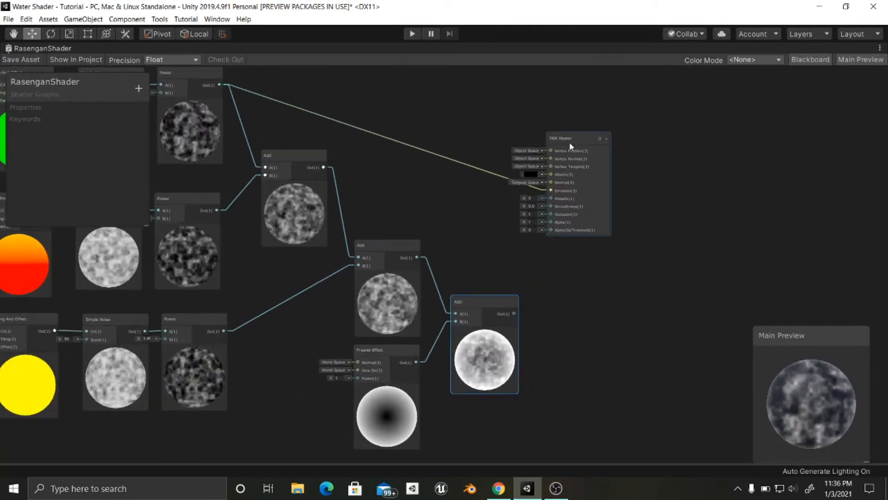
drag(566, 138, 645, 137)
middle_drag(584, 267, 575, 284)
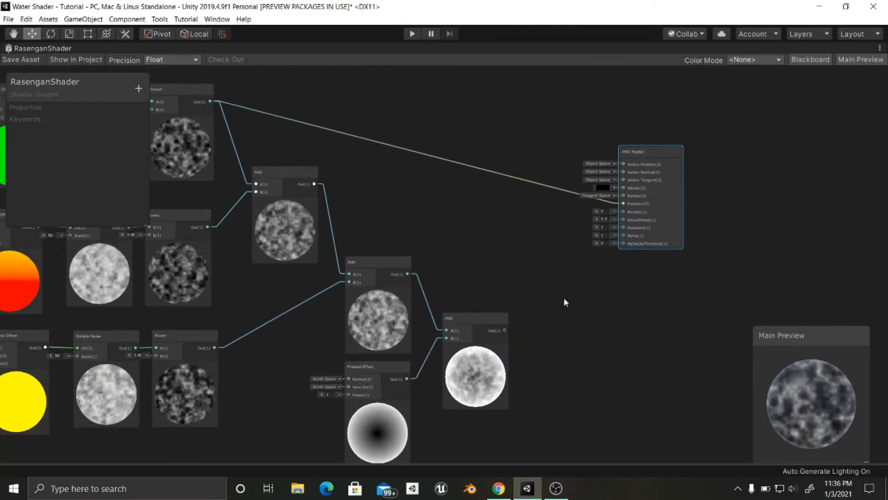
- Connect the third Add output to the PBR Master's Emission and raise the Fresnel Effect's Power to about 1.7
click(468, 323)
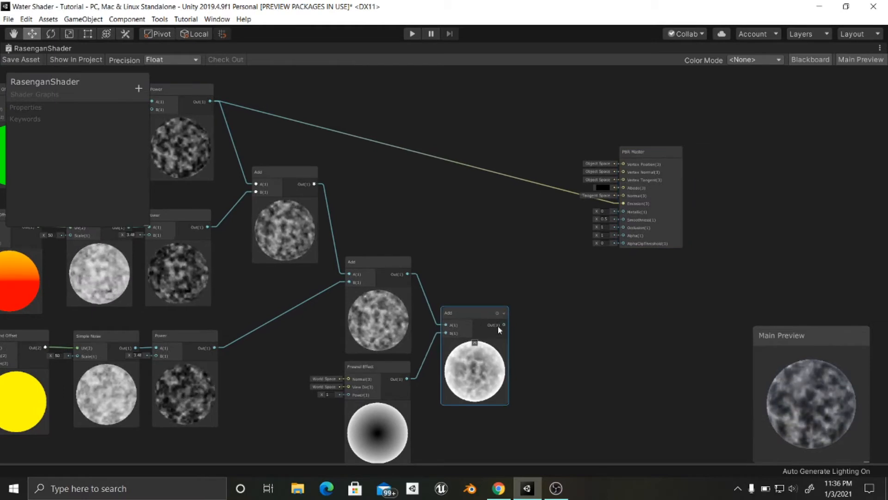
drag(503, 324, 624, 204)
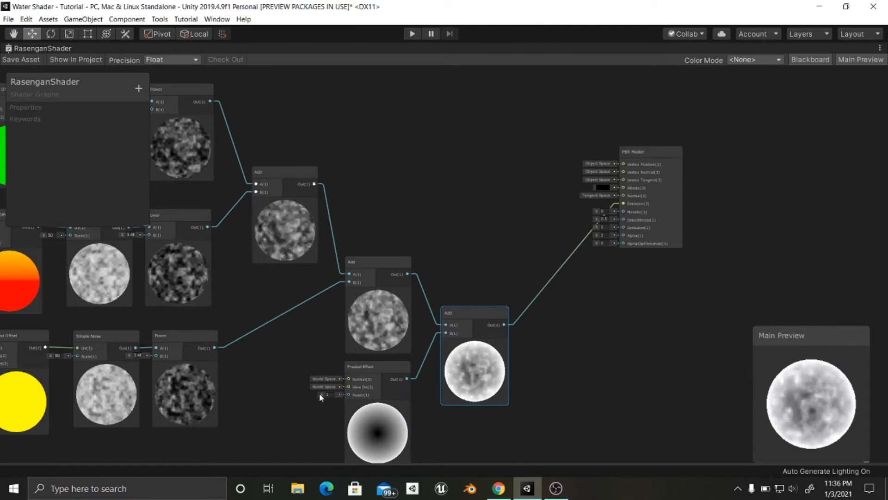
drag(321, 395, 339, 395)
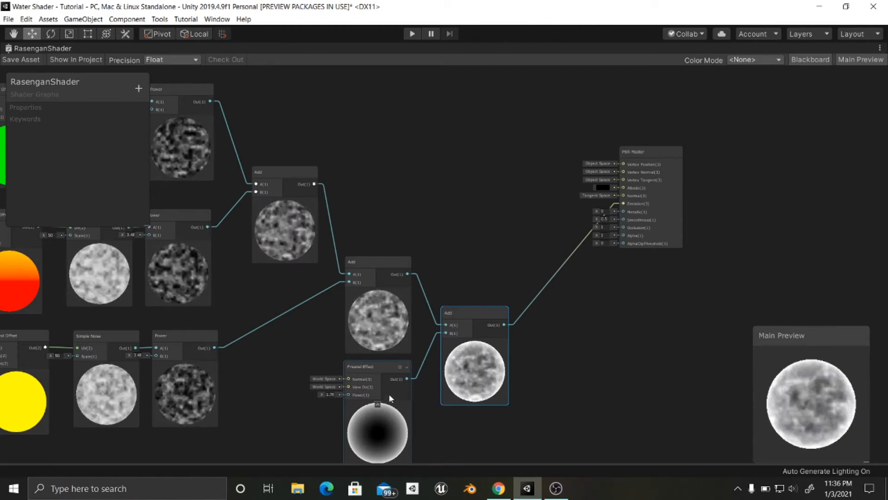
- Create a second Fresnel Effect node and place it directly below the first one
middle_drag(542, 356, 524, 290)
click(521, 345)
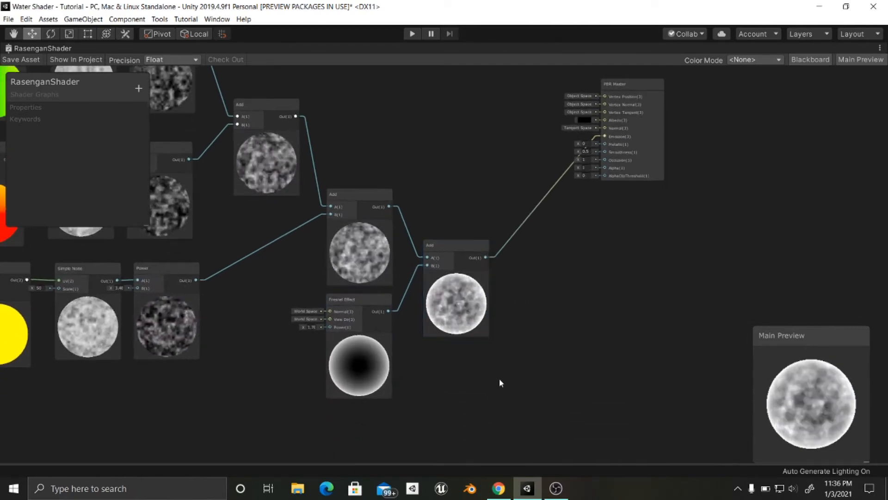
key(space)
text(fres)
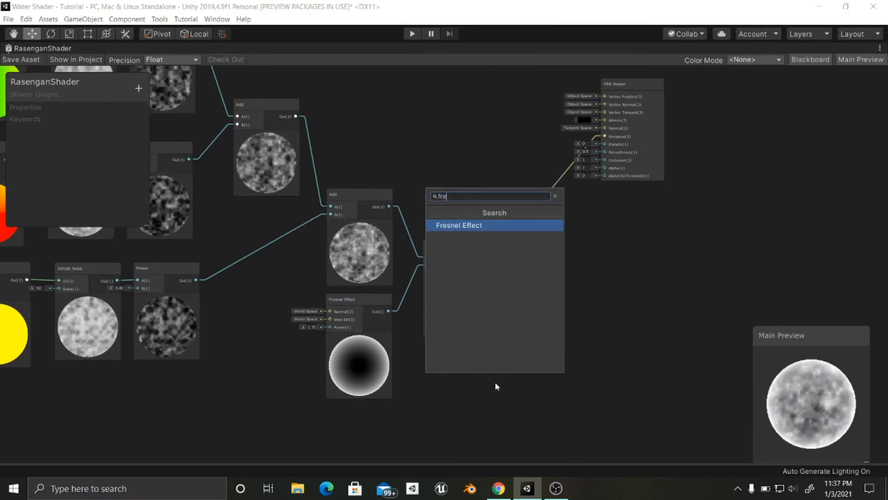
key(Escape)
drag(491, 410, 334, 377)
middle_drag(438, 388, 428, 327)
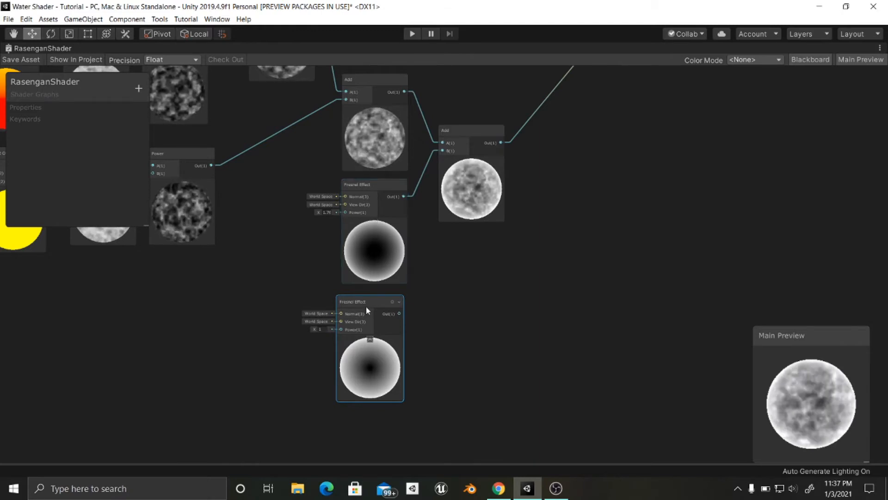
- Create an Invert Colors node beside the second Fresnel Effect, feed it that node's output, and enable Red inversion
click(433, 320)
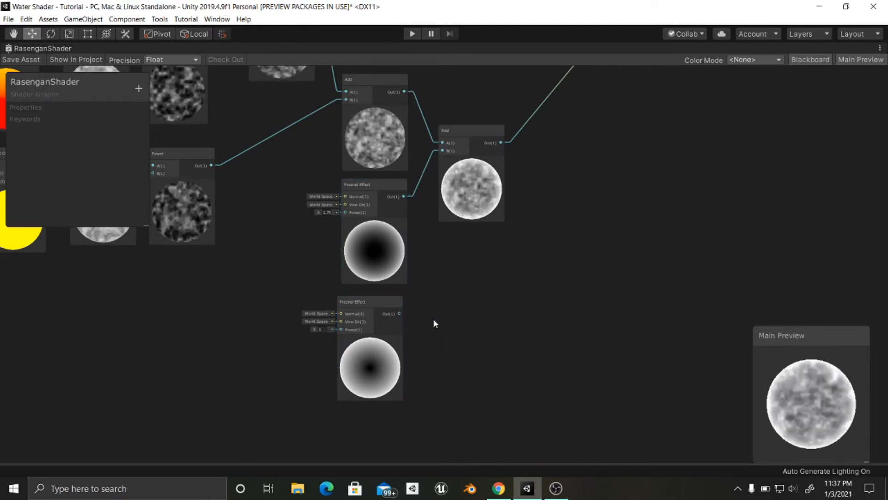
key(space)
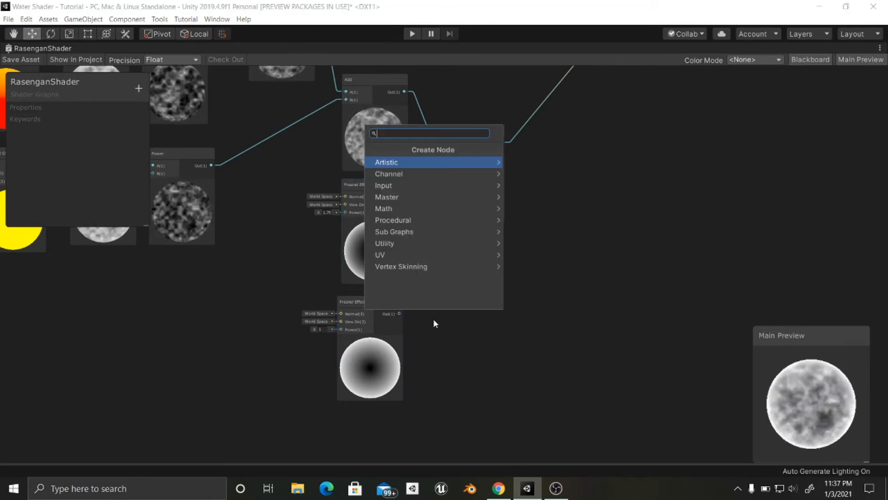
text(inver)
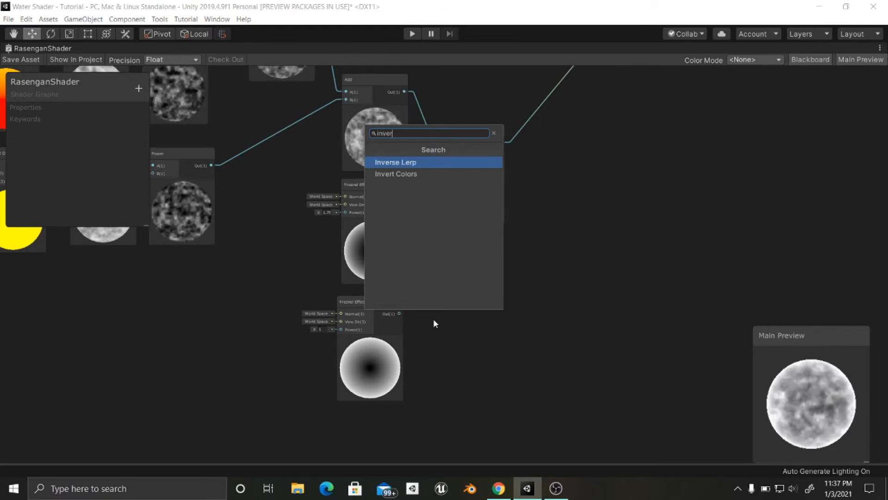
key(Down)
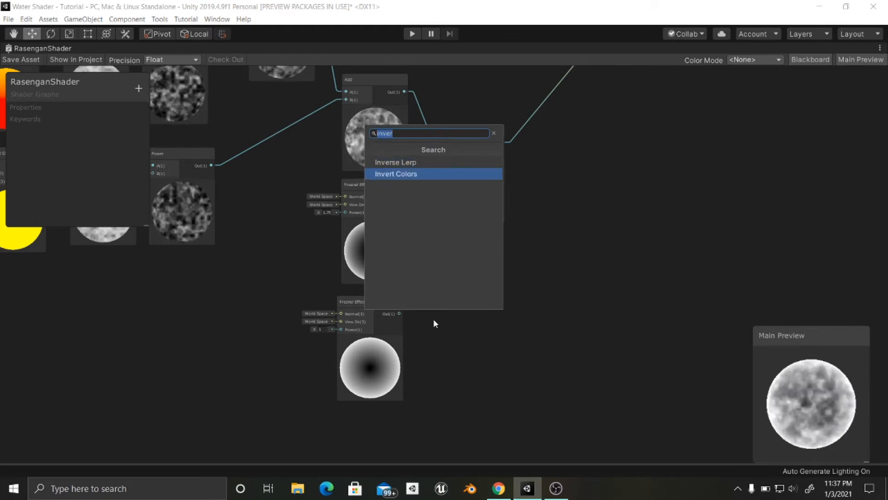
key(Return)
drag(453, 337, 470, 304)
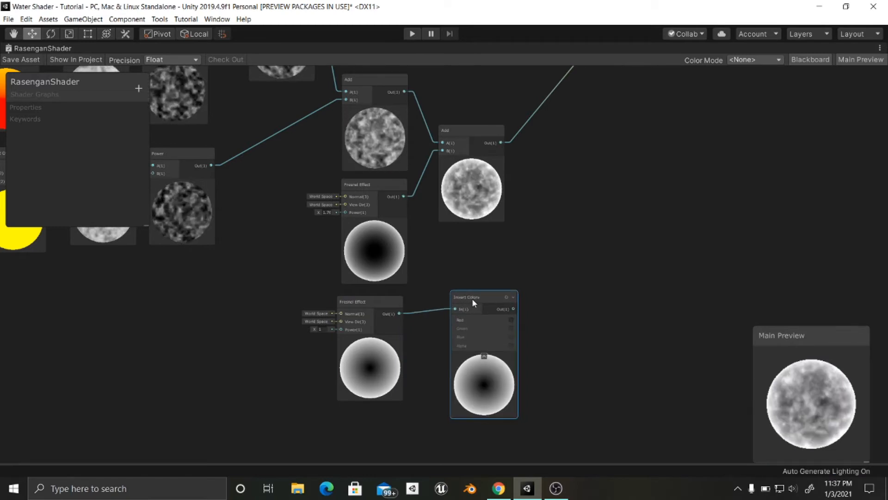
click(511, 320)
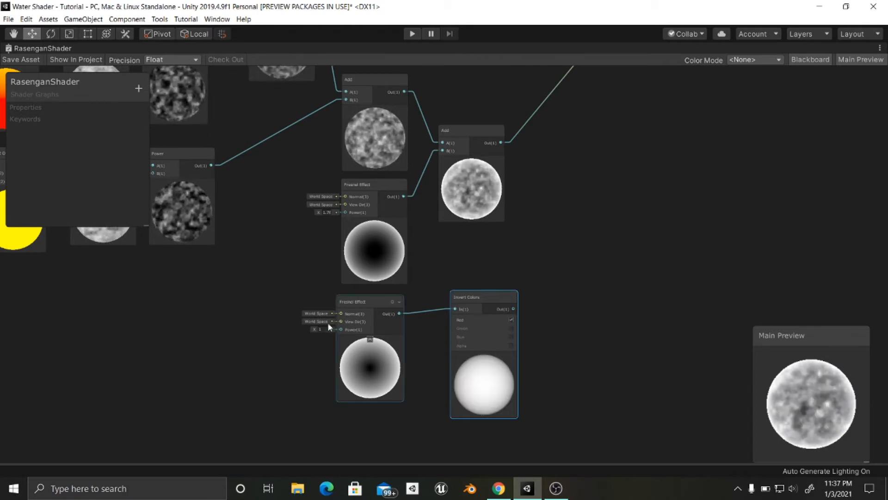
- Lower the second Fresnel Effect's Power to just above 0 and adjust the positions of the third Add and Invert Colors nodes
mouse_move(314, 326)
mouse_down()
mouse_move(305, 326)
mouse_move(339, 326)
mouse_move(296, 329)
mouse_up()
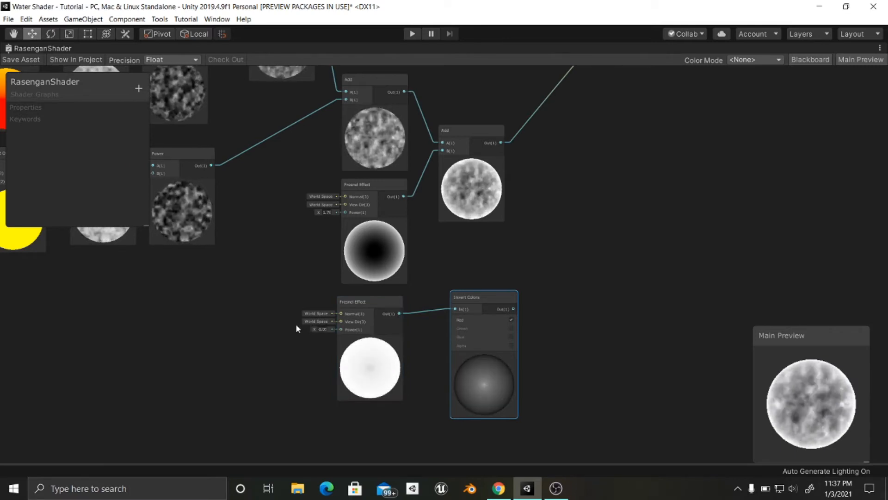
middle_drag(421, 335, 352, 375)
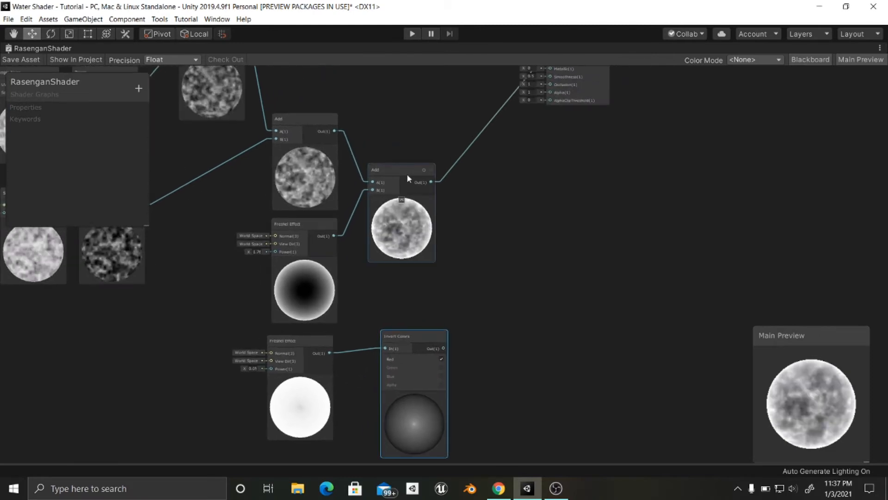
drag(406, 174, 414, 174)
drag(409, 335, 397, 317)
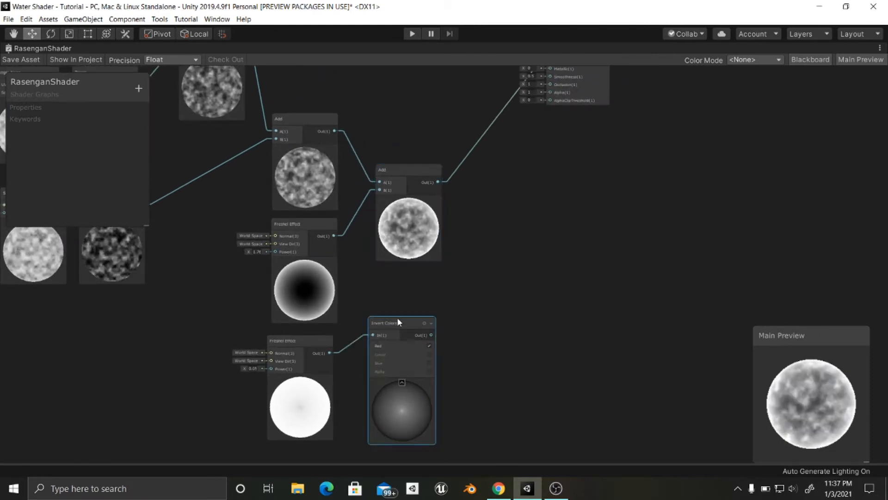
- Create a fourth Add node with the third Add output in A and the Invert Colors output in B
click(486, 278)
key(space)
text(add)
key(Return)
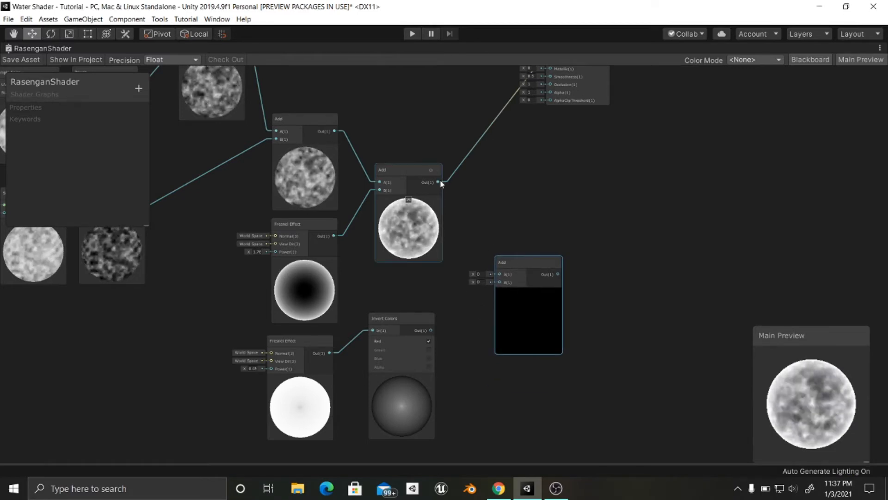
drag(438, 182, 500, 275)
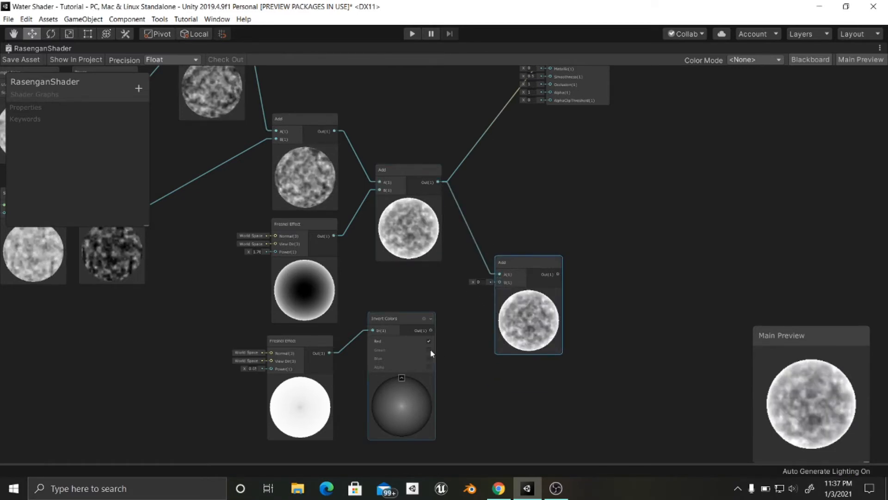
drag(435, 329, 500, 282)
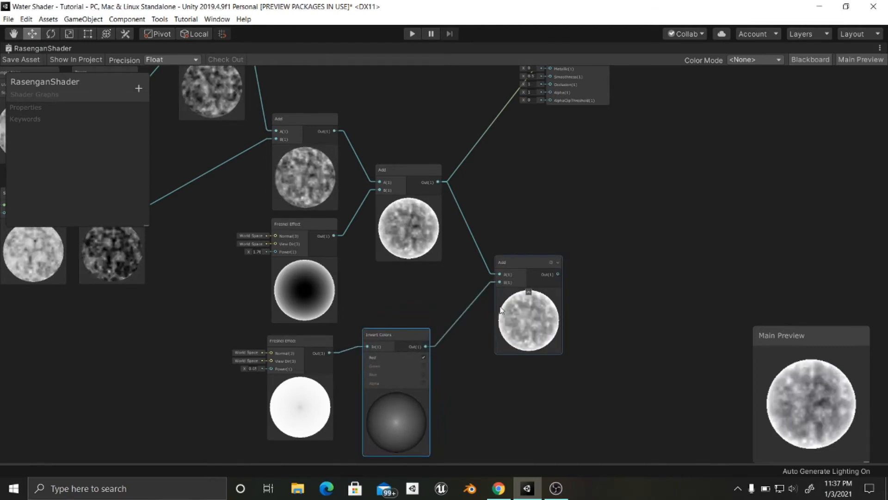
- Reduce the second Fresnel Effect's Power to slightly below 0
scroll(499, 311, down, 2)
scroll(436, 377, down, 2)
middle_drag(492, 315, 447, 338)
scroll(410, 334, up, 2)
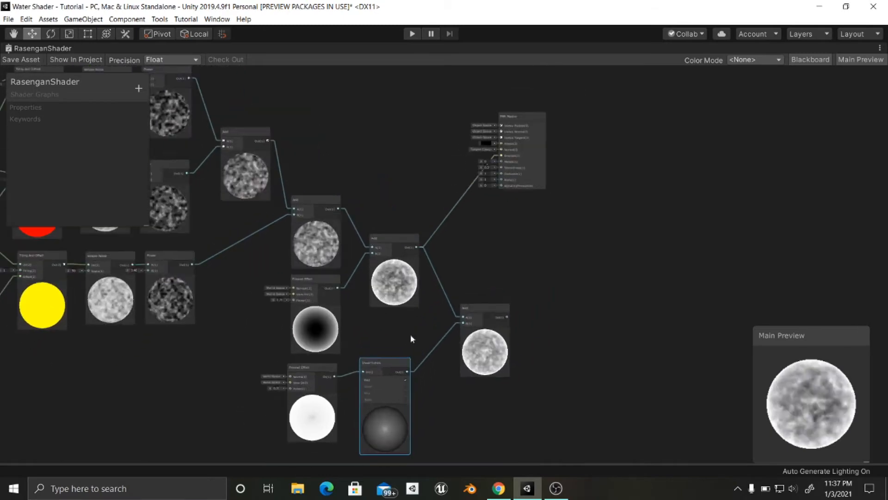
scroll(369, 359, up, 3)
middle_drag(360, 365, 439, 293)
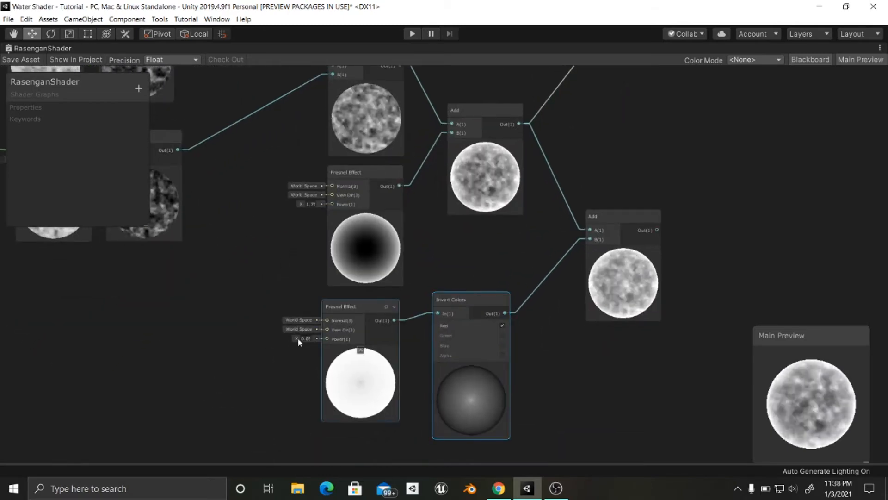
drag(299, 340, 295, 337)
- Reposition the PBR Master and fourth Add nodes to leave free space between them for further nodes
middle_drag(765, 165, 531, 338)
scroll(566, 266, down, 2)
drag(465, 157, 613, 253)
scroll(420, 346, up, 3)
middle_drag(440, 286, 478, 203)
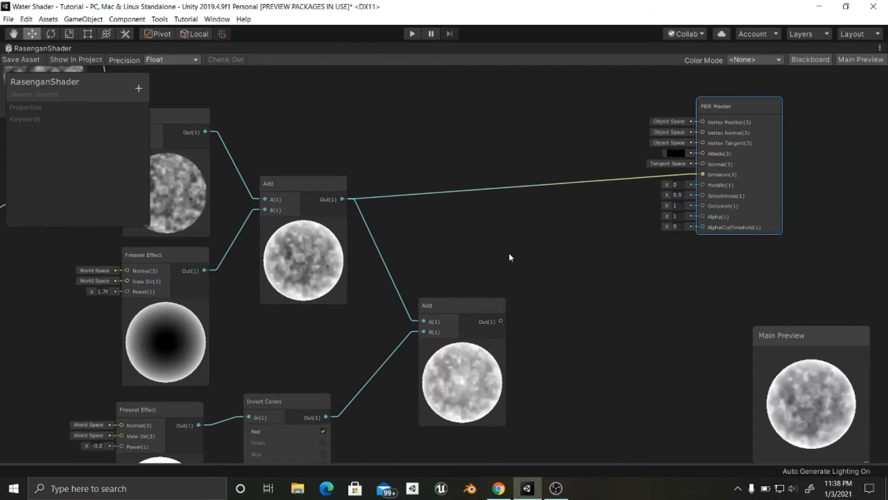
middle_drag(618, 153, 613, 190)
drag(708, 146, 714, 185)
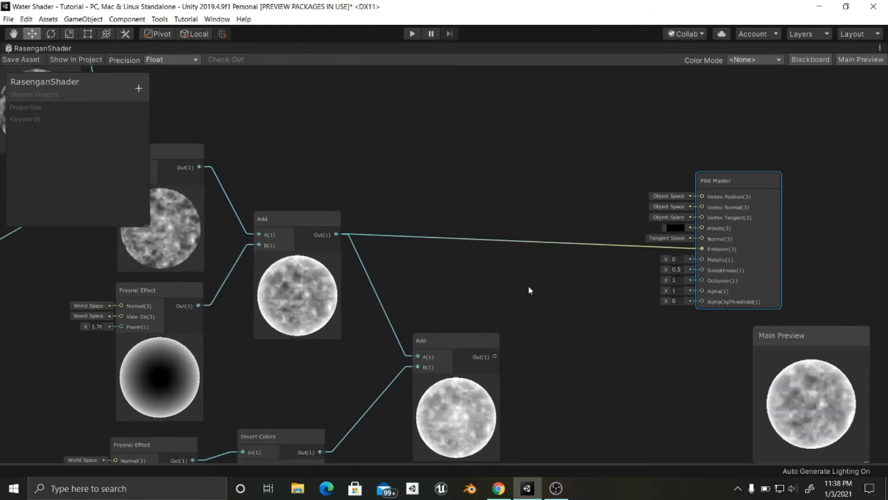
middle_drag(444, 352, 409, 261)
drag(404, 256, 396, 248)
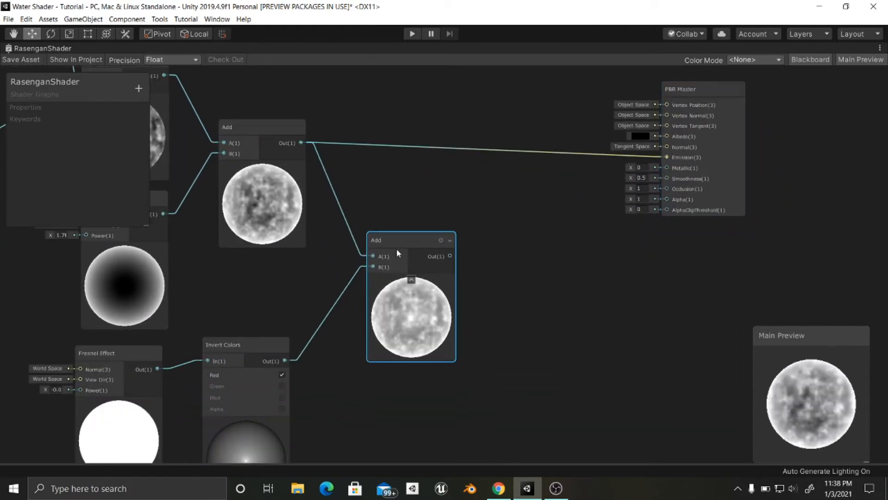
- Create a Color node and place it directly below the fourth Add node
click(533, 272)
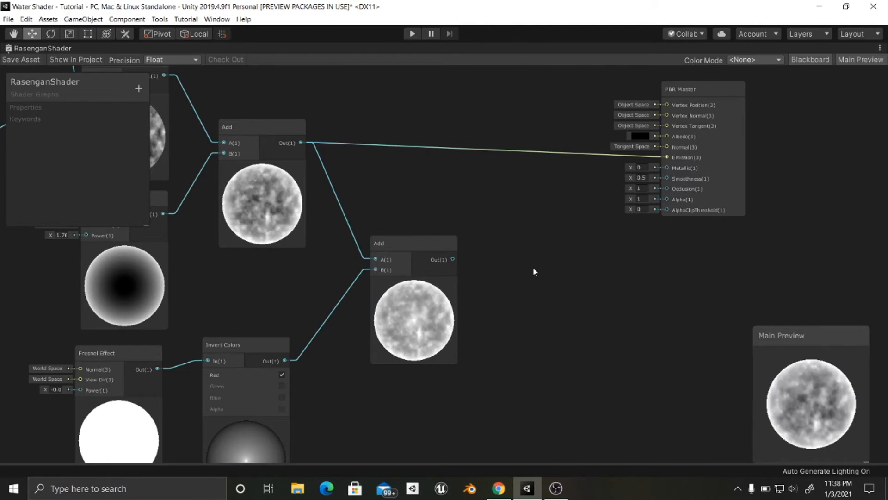
key(space)
text(color)
key(Return)
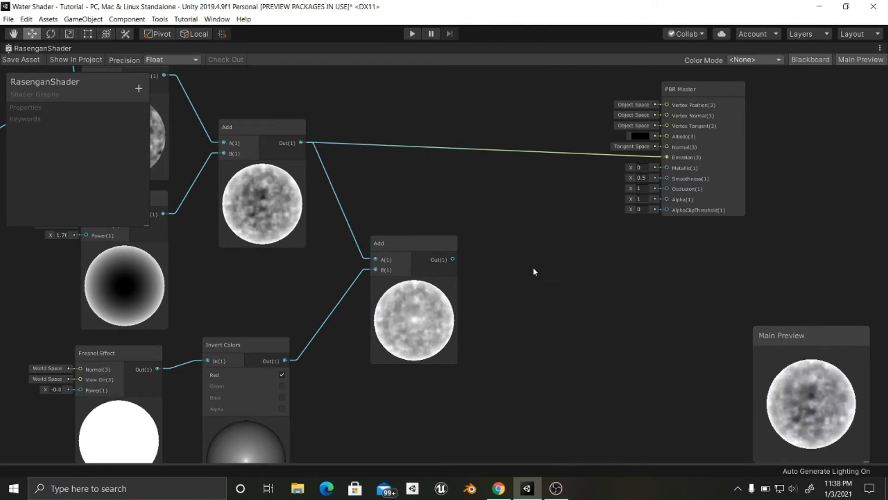
drag(560, 291, 391, 401)
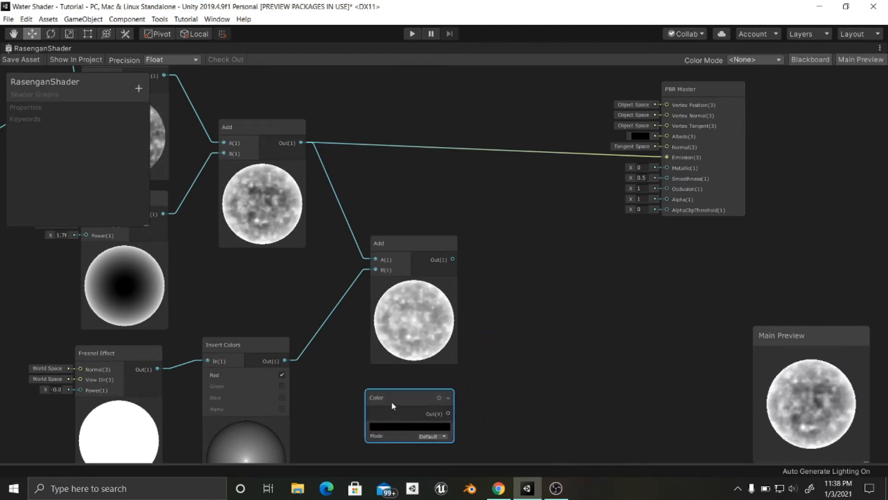
- Create a Multiply node beside the fourth Add, with that Add's output in A and the Color output in B
click(489, 353)
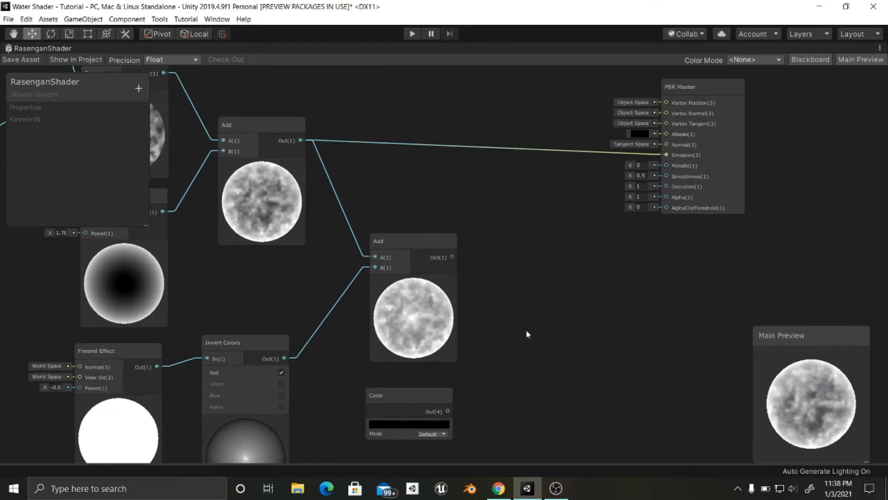
key(space)
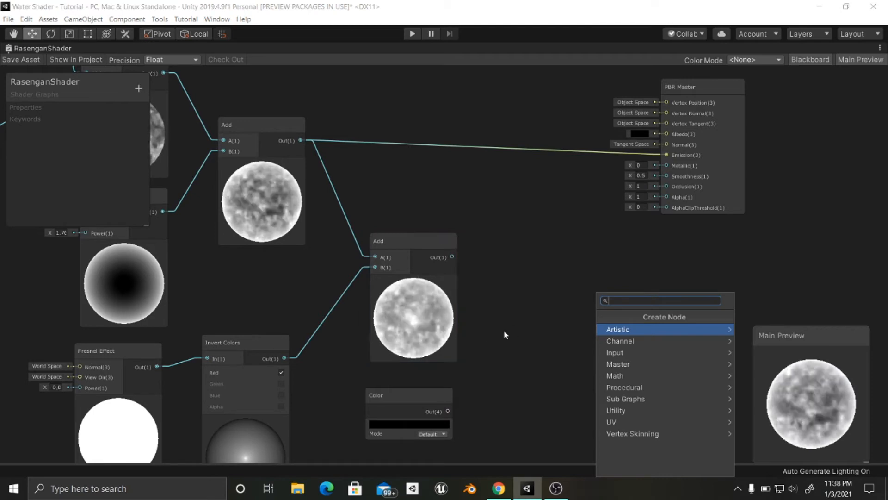
text(mul)
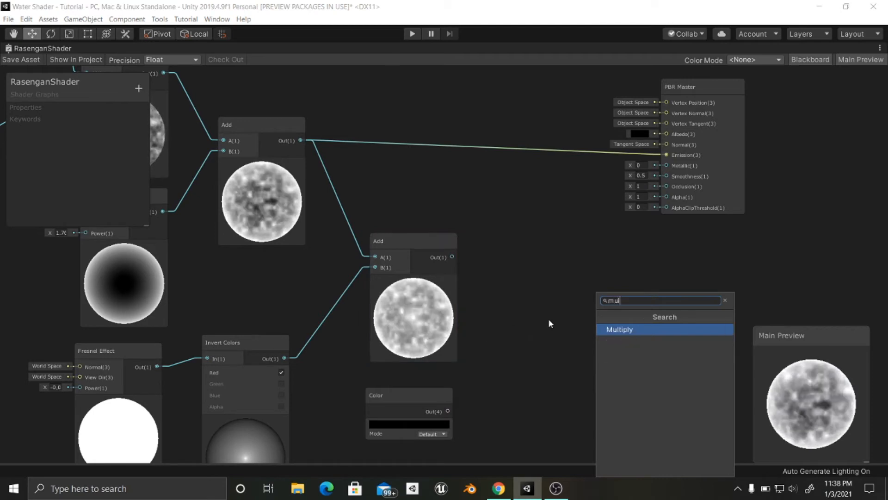
key(Return)
drag(562, 348, 512, 305)
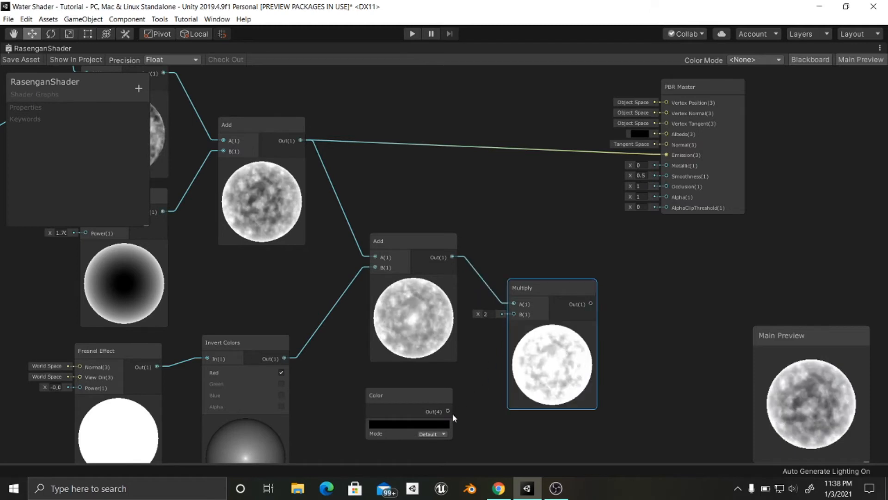
drag(447, 411, 515, 315)
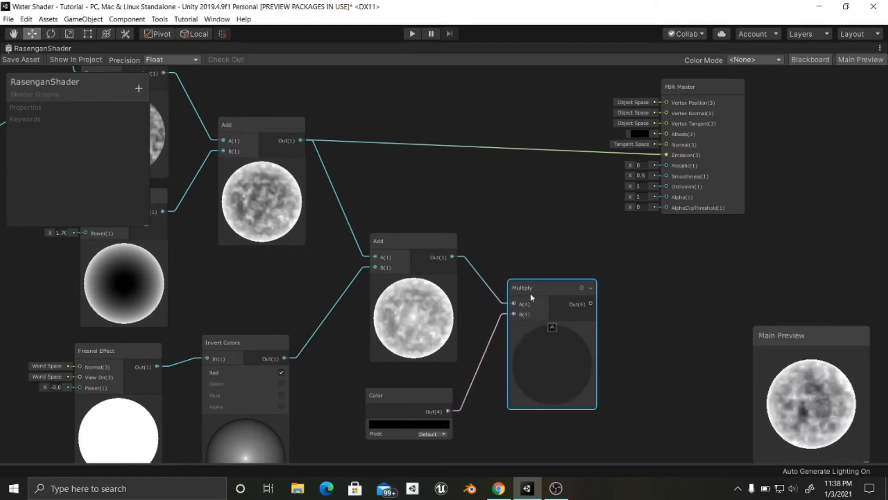
drag(534, 287, 531, 298)
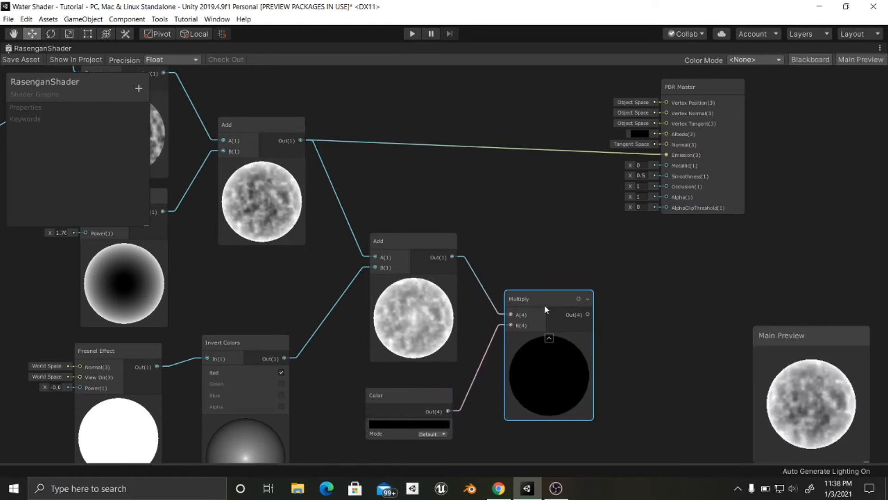
- Set the Color node to a medium sky blue, about RGB 79, 158, 207
click(425, 424)
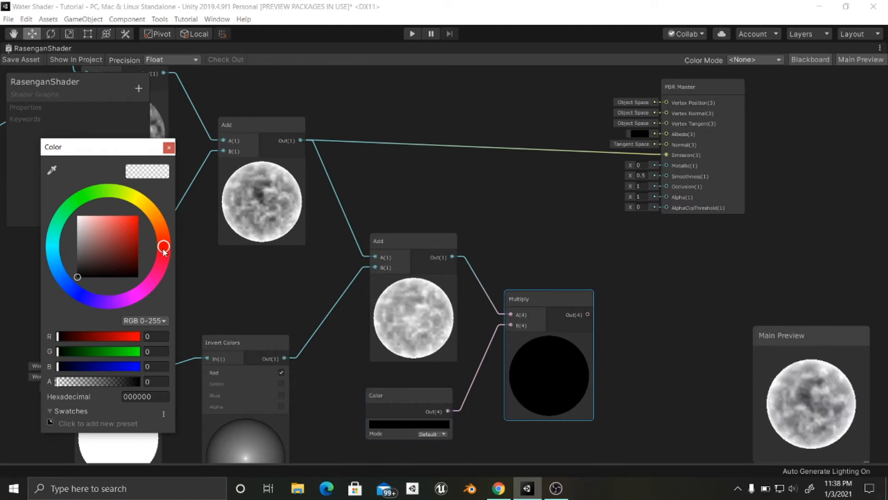
drag(121, 306, 63, 290)
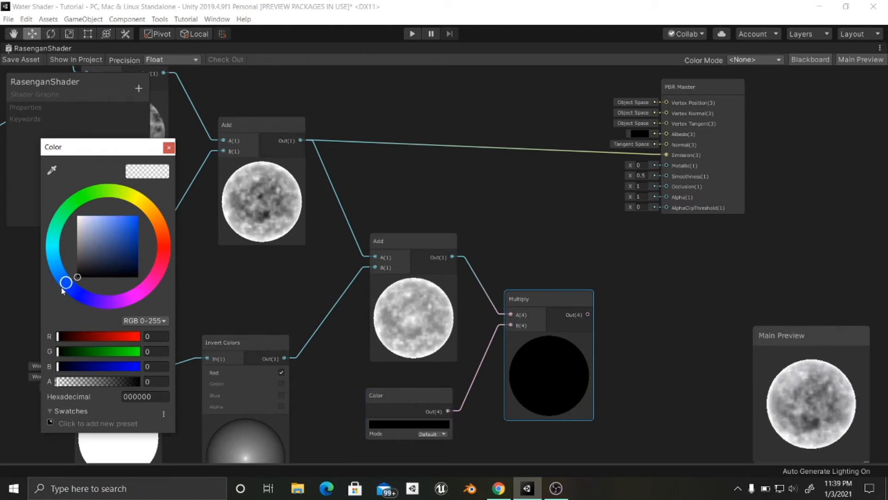
drag(89, 253, 115, 227)
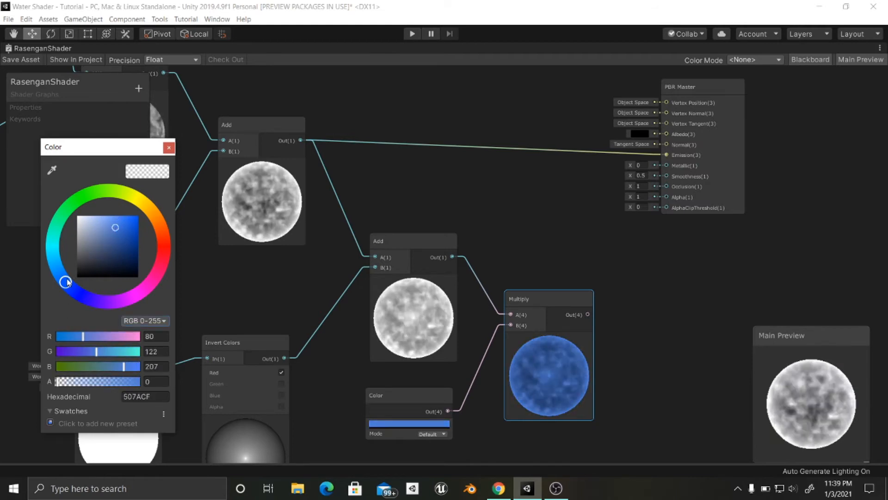
drag(65, 283, 57, 268)
click(534, 298)
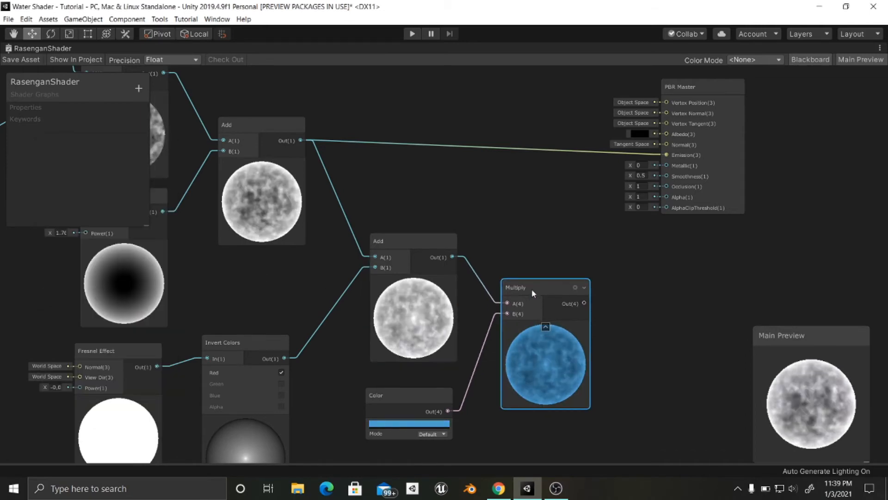
- Switch the Color node's mode to HDR
scroll(571, 342, up, 2)
scroll(568, 363, down, 2)
scroll(565, 365, up, 2)
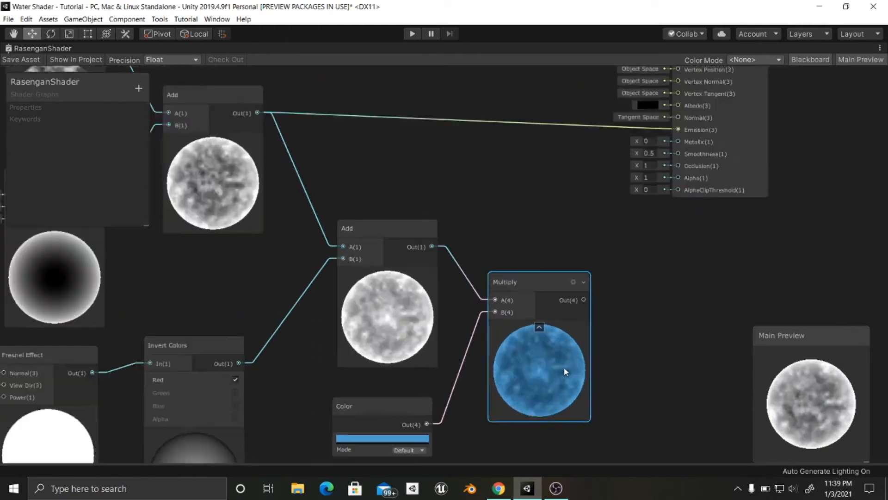
middle_drag(547, 380, 468, 447)
scroll(483, 434, down, 1)
middle_drag(484, 412, 533, 256)
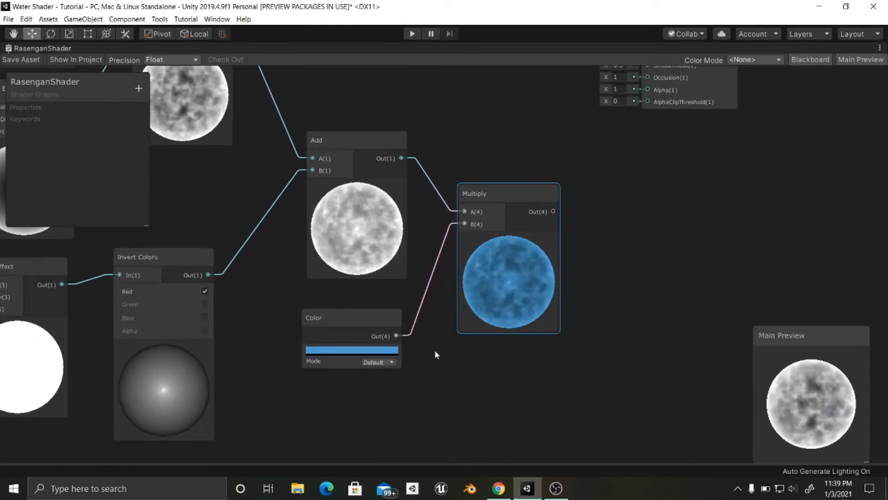
click(389, 362)
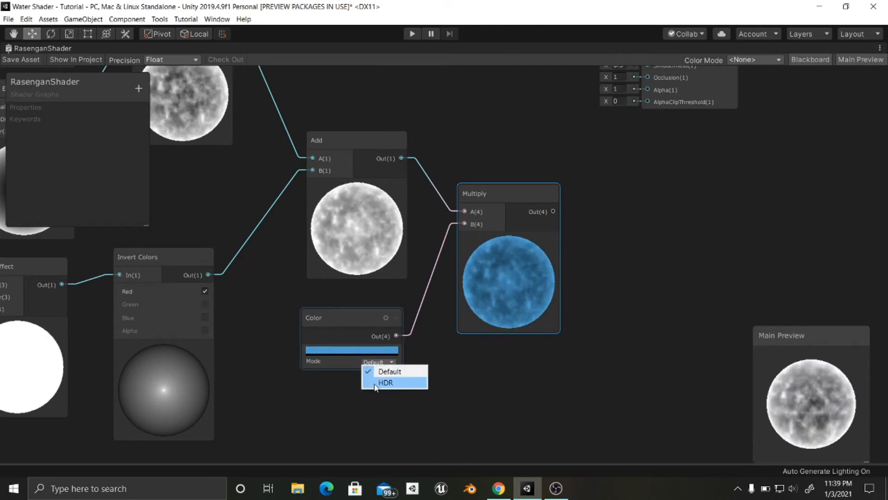
click(386, 383)
- Raise the HDR intensity of the Color node to 0.8
scroll(400, 358, down, 2)
middle_drag(399, 358, 387, 382)
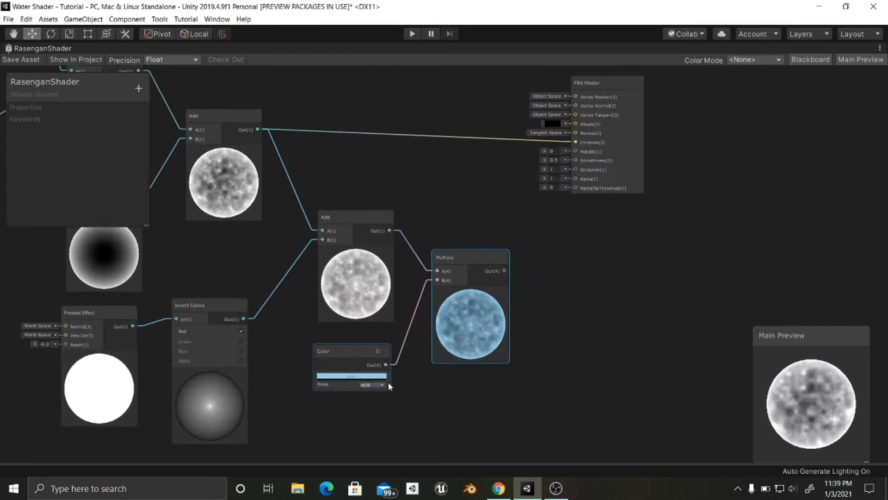
click(359, 375)
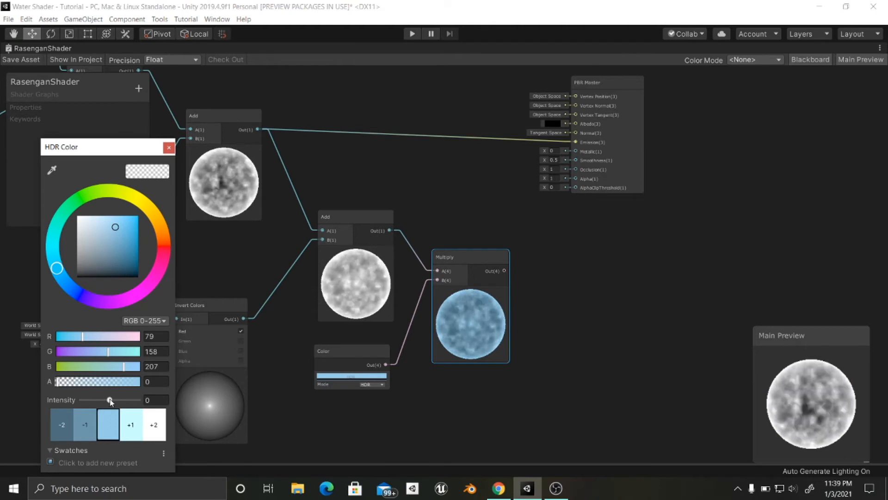
mouse_move(110, 401)
mouse_down()
mouse_move(124, 402)
mouse_move(112, 400)
mouse_up()
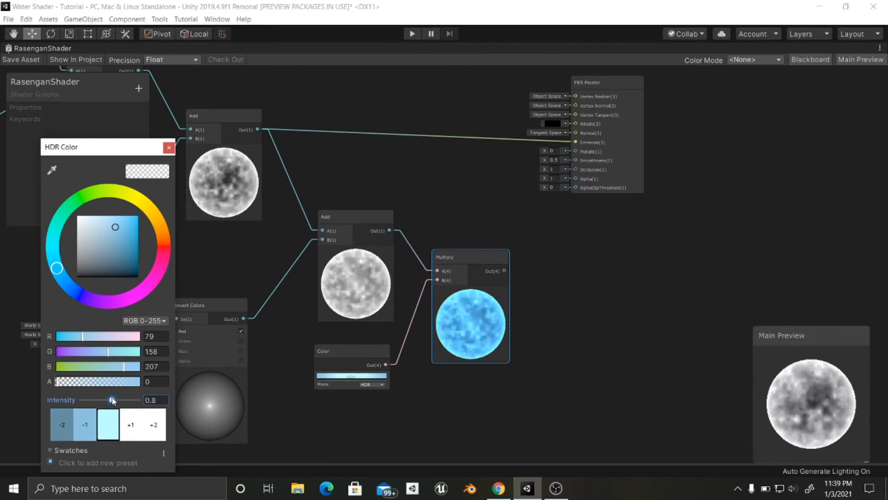
- Shift the PBR Master node slightly and connect the color Multiply's output to its Emission input
scroll(470, 341, down, 1)
middle_drag(470, 337, 436, 297)
scroll(431, 295, down, 1)
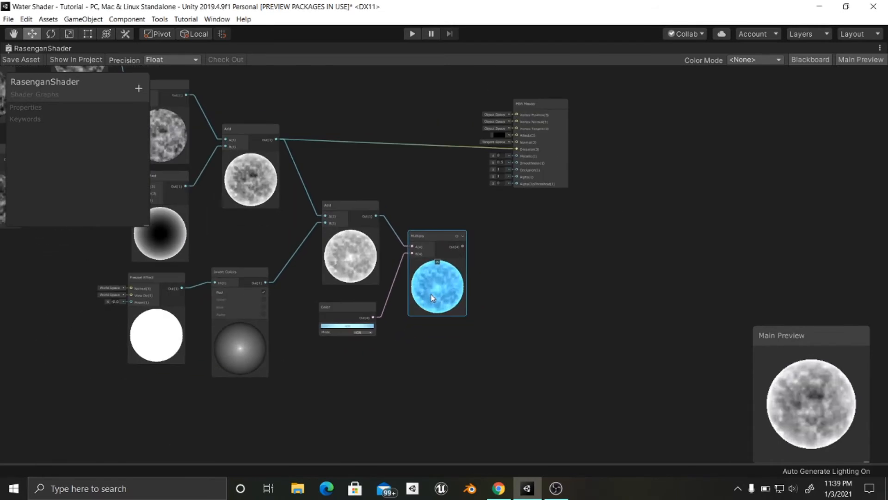
middle_drag(389, 321, 407, 347)
middle_drag(344, 332, 342, 334)
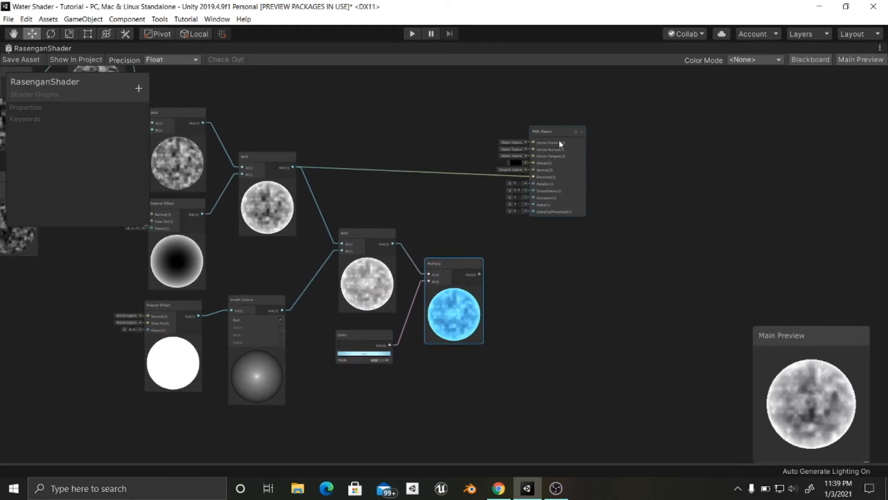
drag(557, 139, 579, 166)
drag(479, 274, 559, 230)
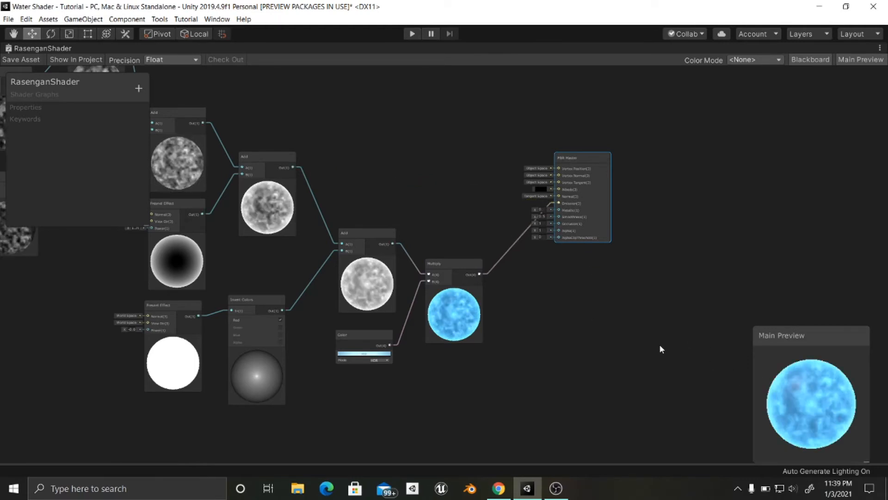
- Move the PBR Master node down so its Emission input lines up with the Multiply output
middle_drag(659, 345, 603, 337)
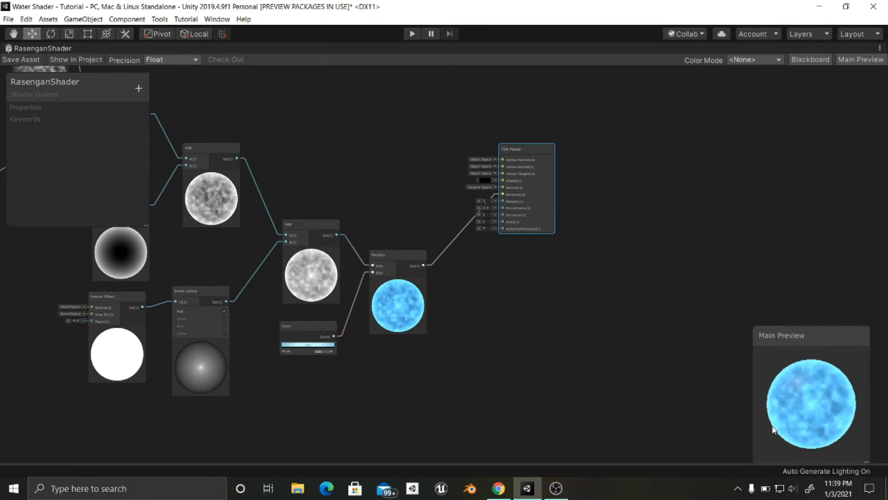
scroll(539, 310, up, 5)
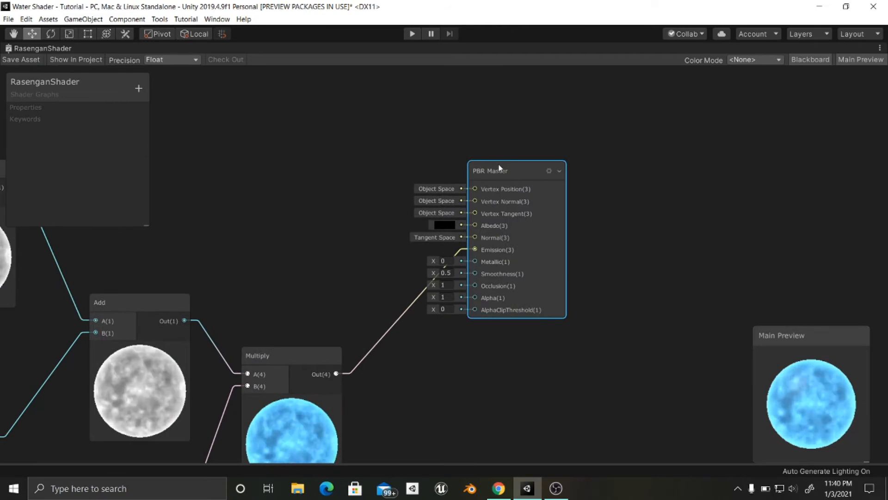
drag(505, 171, 513, 287)
middle_drag(491, 253, 435, 178)
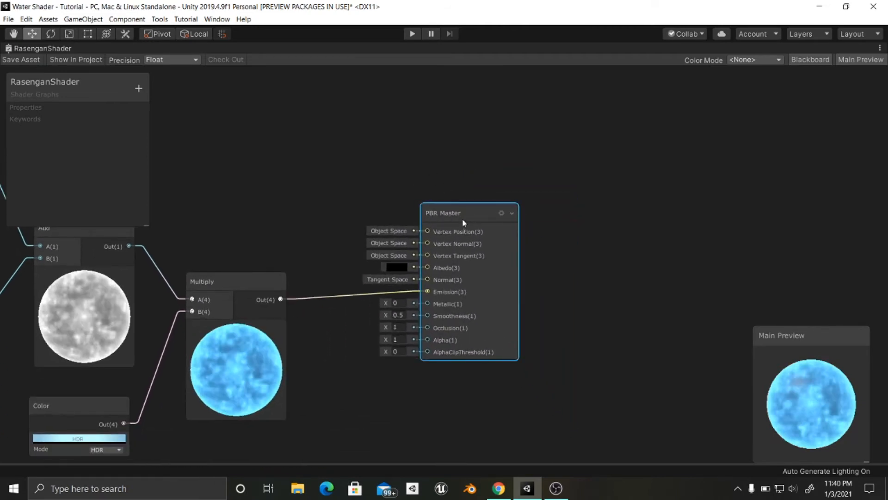
- Set the PBR Master's Surface to Transparent and lower its Alpha to just under 0.8
click(501, 214)
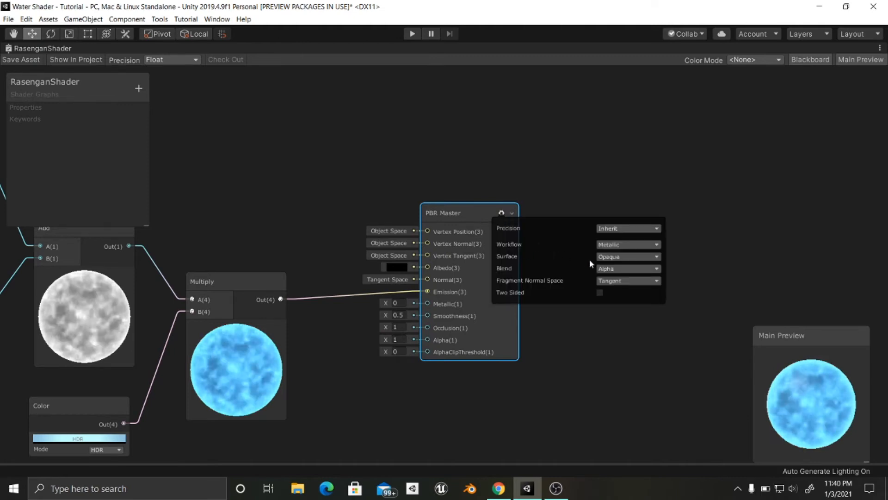
click(620, 257)
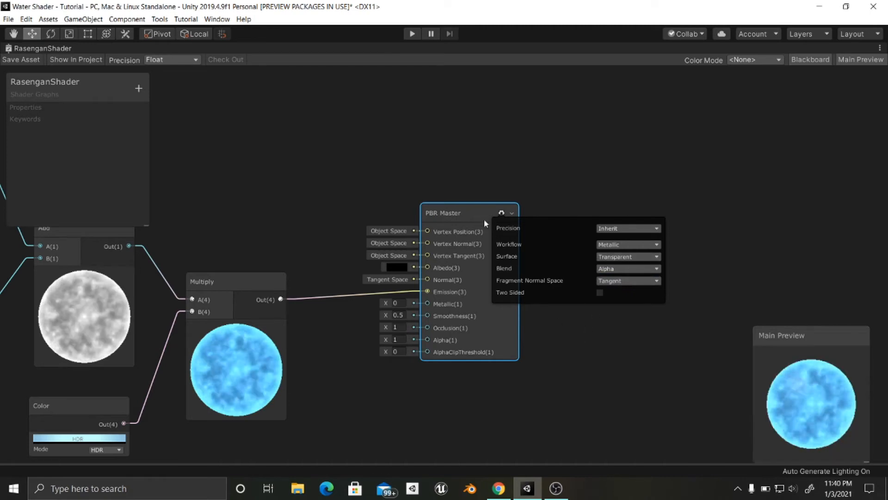
click(386, 216)
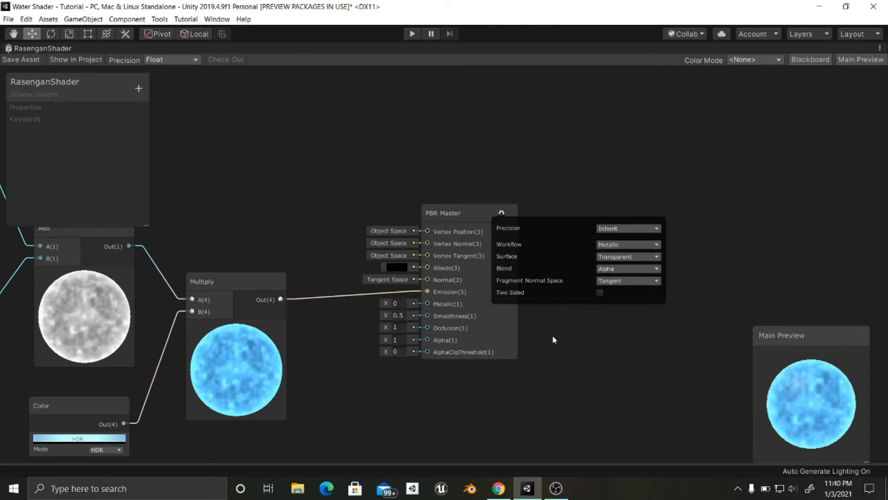
click(456, 296)
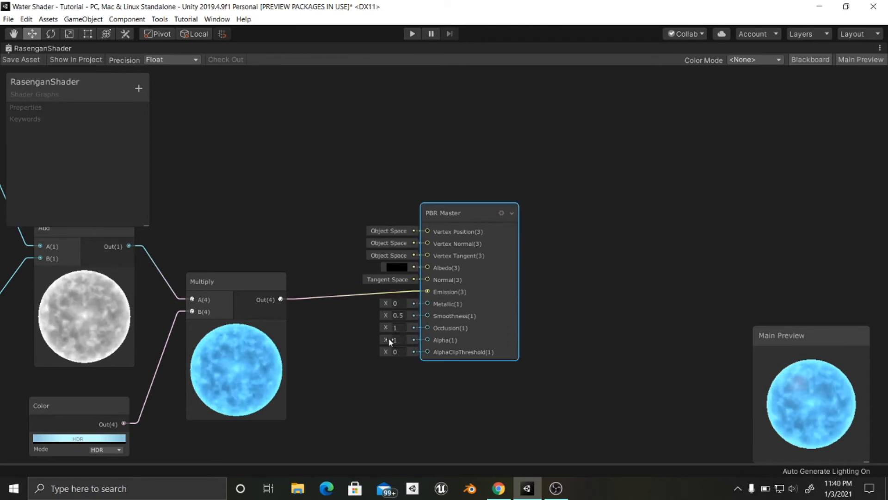
drag(376, 340, 383, 339)
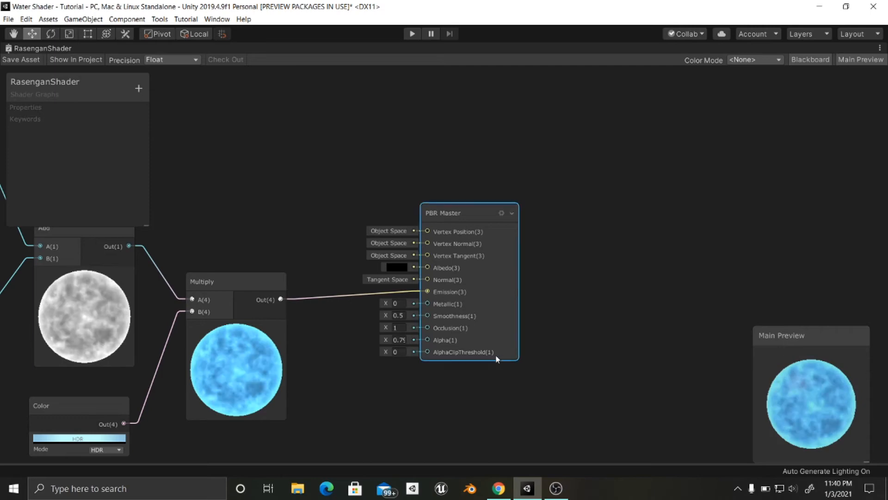
- Connect the output of the fourth Add node to the PBR Master's Alpha input
scroll(495, 360, down, 1)
middle_drag(180, 346, 377, 241)
scroll(415, 278, down, 1)
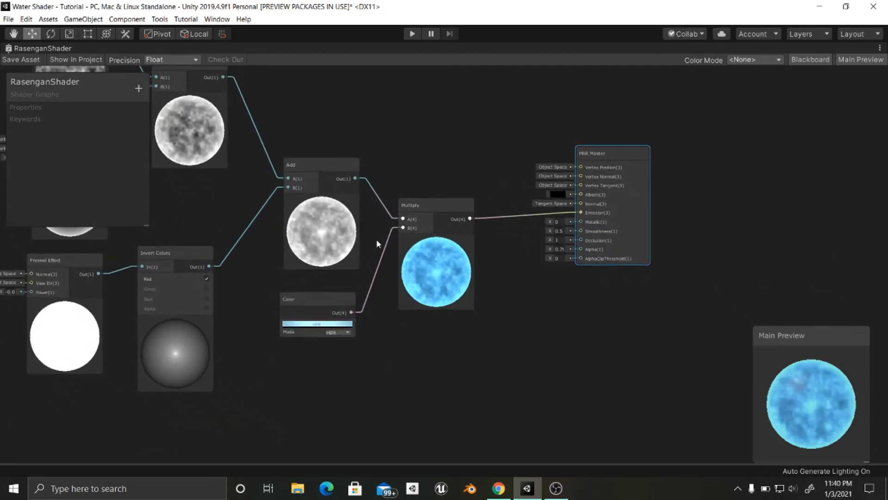
scroll(423, 262, up, 2)
click(408, 218)
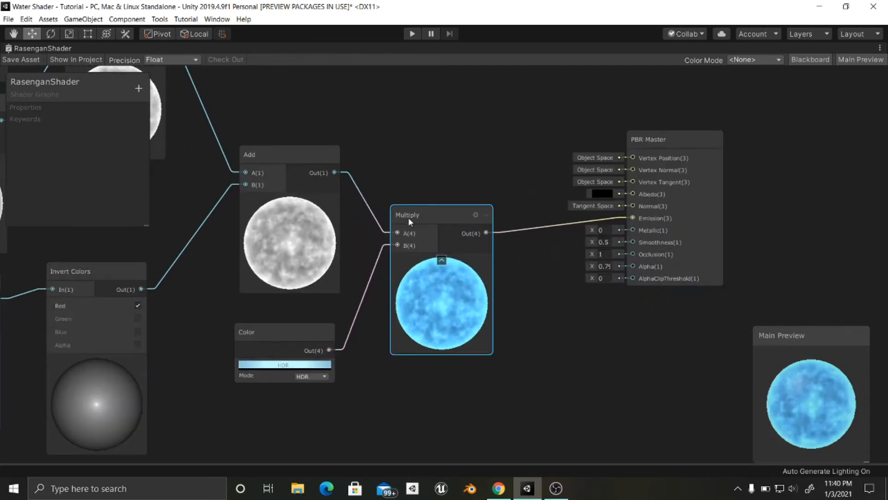
click(289, 160)
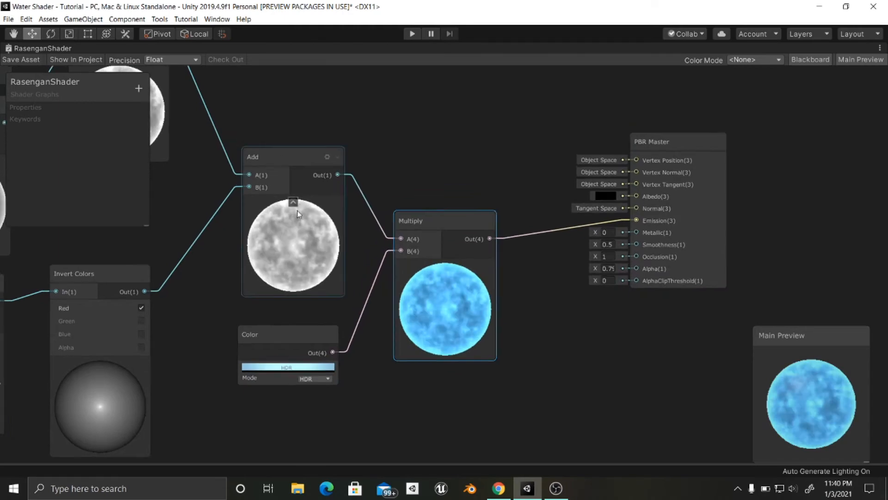
scroll(298, 214, down, 5)
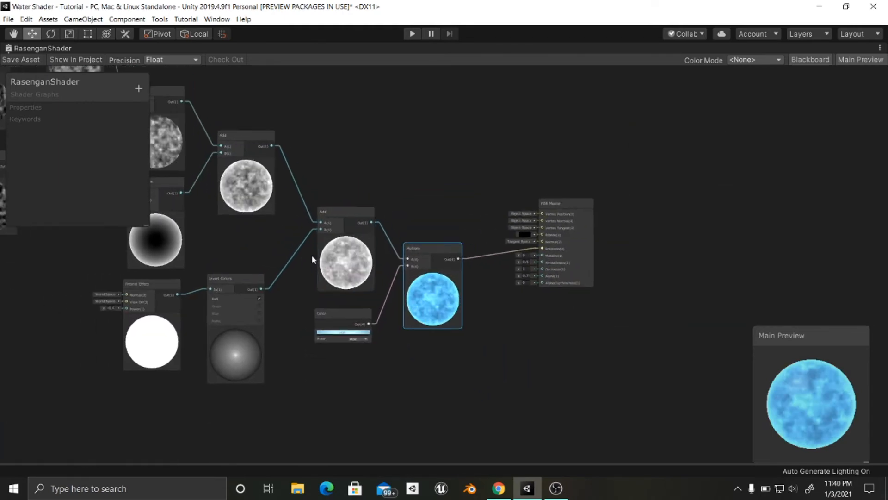
scroll(324, 232, up, 3)
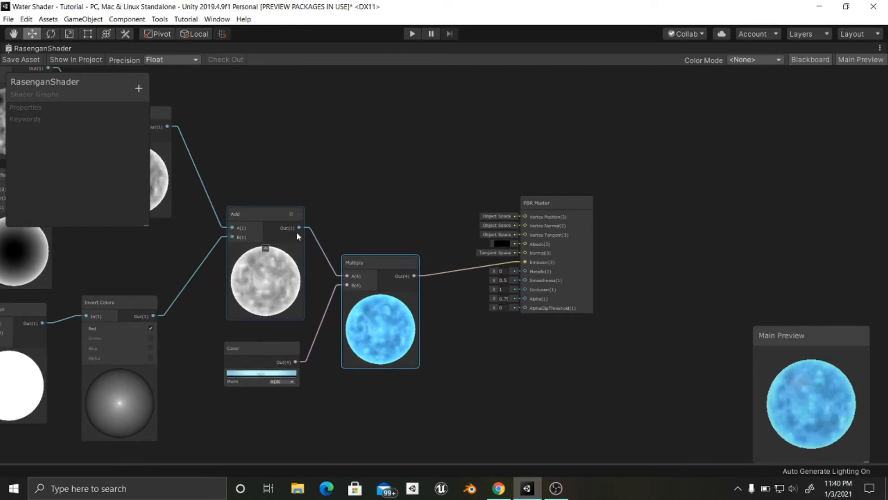
drag(299, 227, 525, 299)
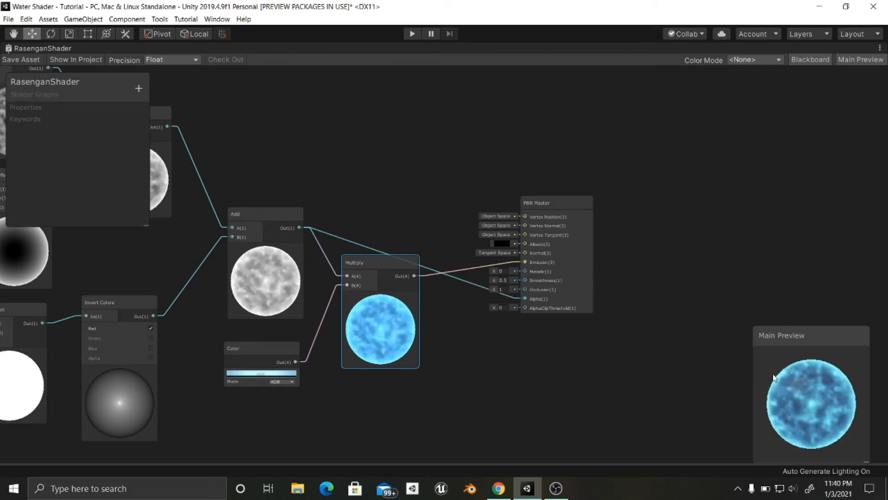
- Look over the node network from the noise layers through the Add nodes to the PBR Master
scroll(615, 319, down, 3)
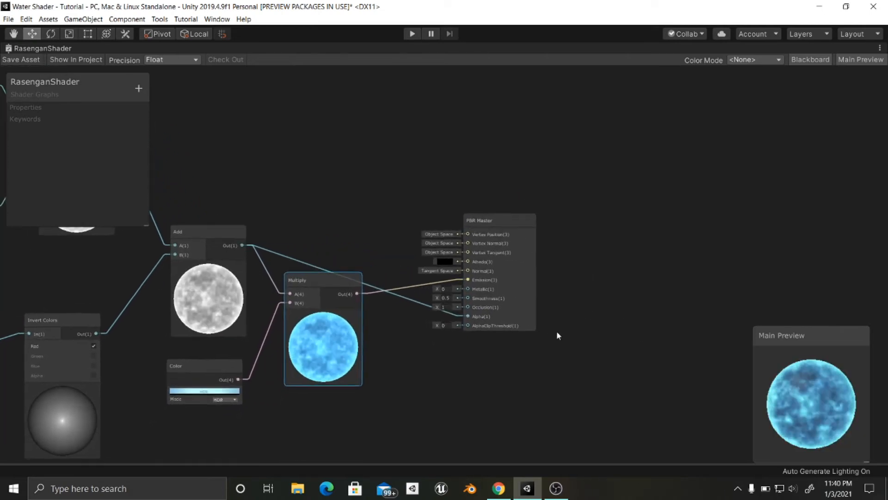
mouse_move(420, 306)
middle_down()
mouse_move(515, 320)
mouse_move(462, 289)
mouse_move(498, 321)
mouse_move(437, 303)
middle_up()
middle_drag(552, 342, 572, 384)
scroll(573, 384, down, 2)
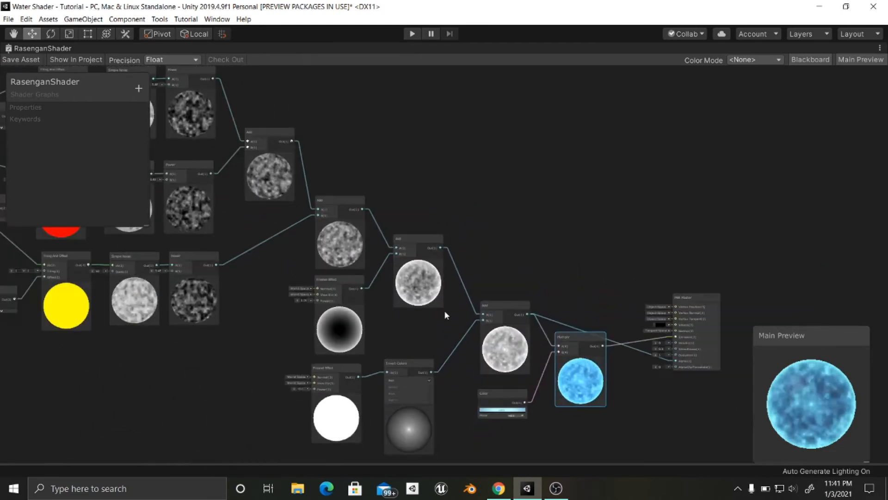
middle_drag(444, 310, 616, 270)
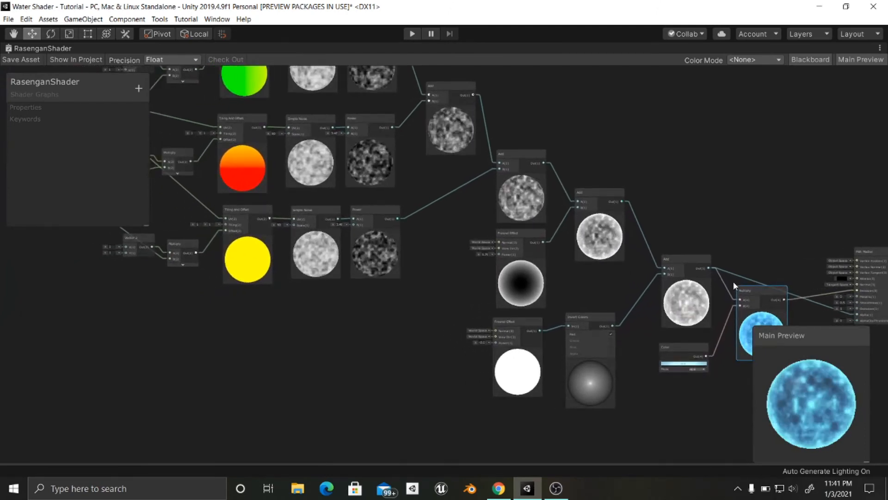
scroll(737, 282, up, 3)
middle_drag(738, 282, 481, 320)
scroll(534, 335, up, 1)
middle_drag(534, 335, 479, 315)
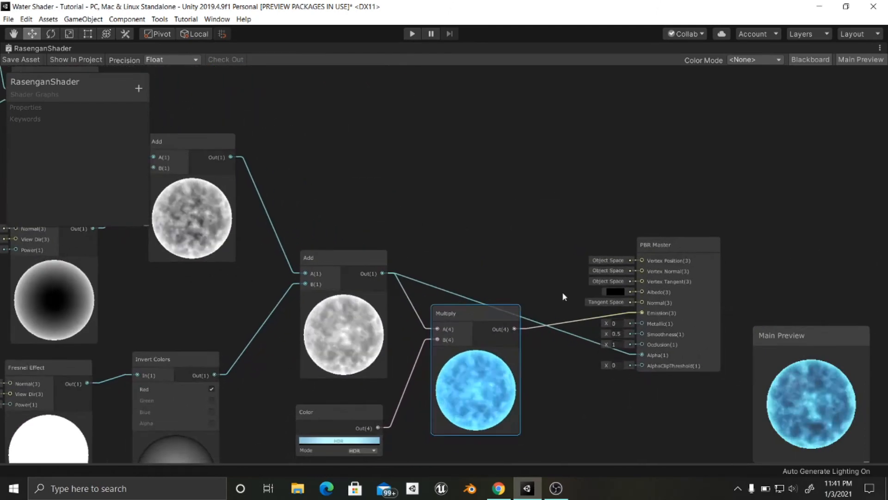
- Set the PBR Master's Albedo to a dark teal blue, RGB 11, 88, 114 (0B5872)
click(615, 292)
drag(82, 258, 75, 277)
drag(167, 267, 91, 254)
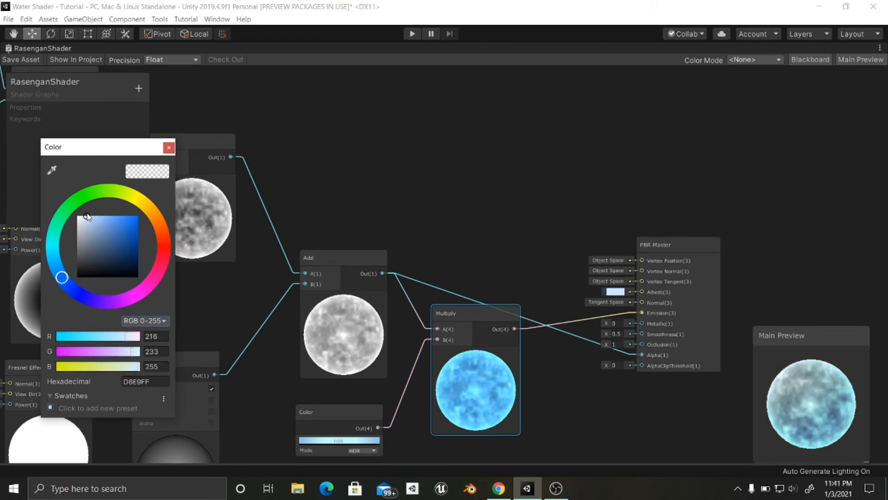
drag(113, 214, 127, 247)
drag(61, 277, 54, 261)
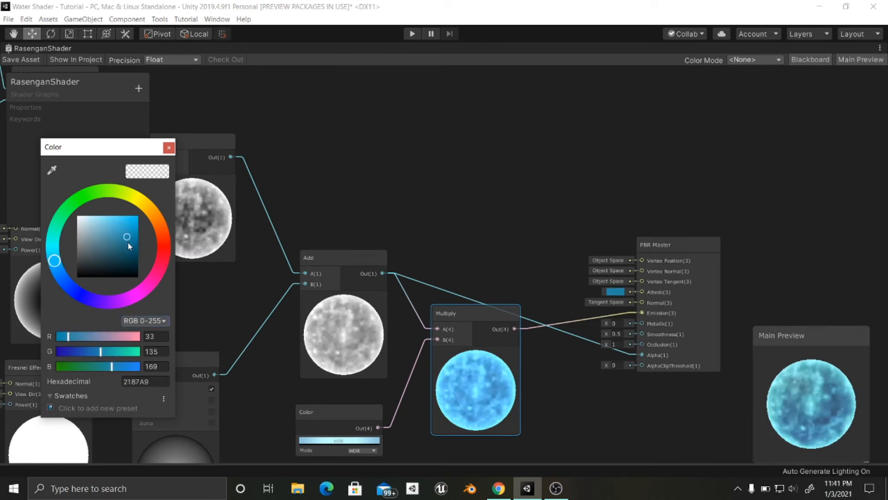
mouse_move(129, 245)
mouse_down()
mouse_move(130, 260)
mouse_move(134, 252)
mouse_up()
- Examine the three scrolling noise chains back to the Position, Time and Vector 2 nodes that drive them
scroll(530, 289, down, 2)
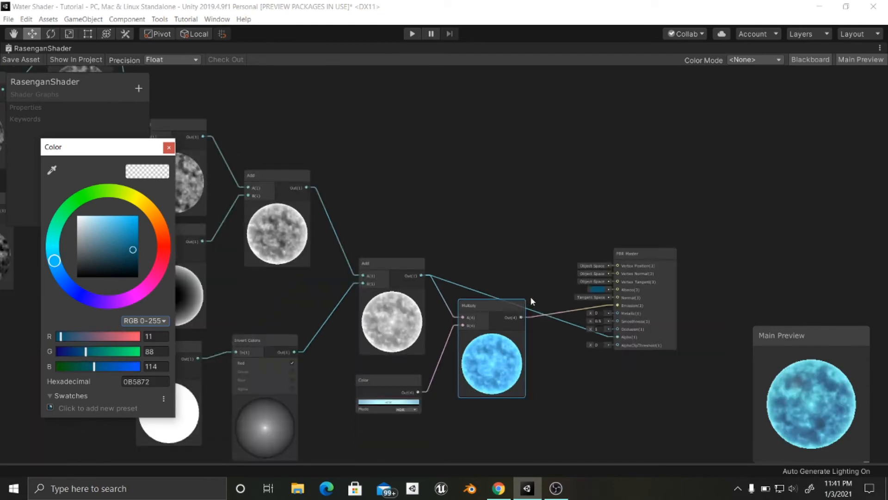
middle_drag(515, 287, 441, 285)
scroll(366, 299, down, 1)
middle_drag(366, 298, 441, 272)
middle_drag(259, 324, 495, 328)
scroll(352, 304, down, 2)
scroll(422, 300, down, 2)
middle_drag(400, 312, 306, 342)
scroll(442, 350, up, 4)
scroll(451, 323, down, 3)
middle_drag(453, 326, 535, 292)
scroll(381, 298, up, 2)
middle_drag(357, 302, 365, 375)
scroll(428, 342, up, 3)
middle_drag(379, 319, 482, 329)
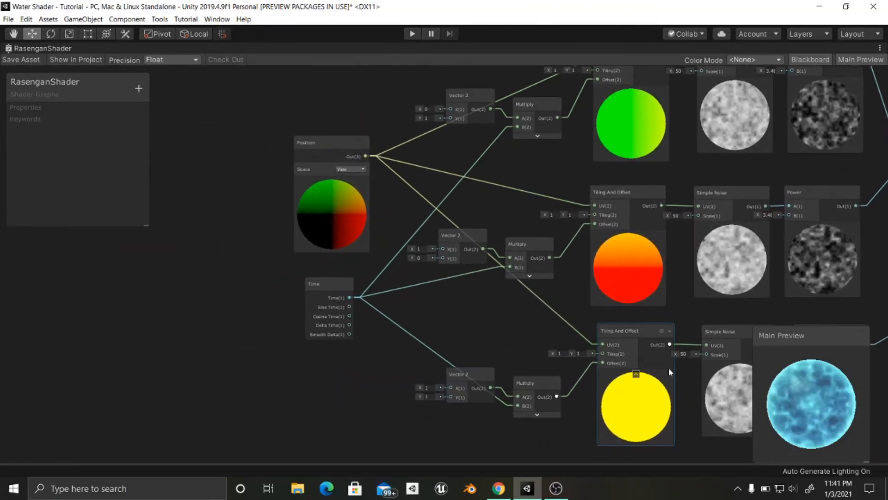
- Add a Vector 1 node and place it between the Position and Time nodes
middle_drag(740, 229, 559, 262)
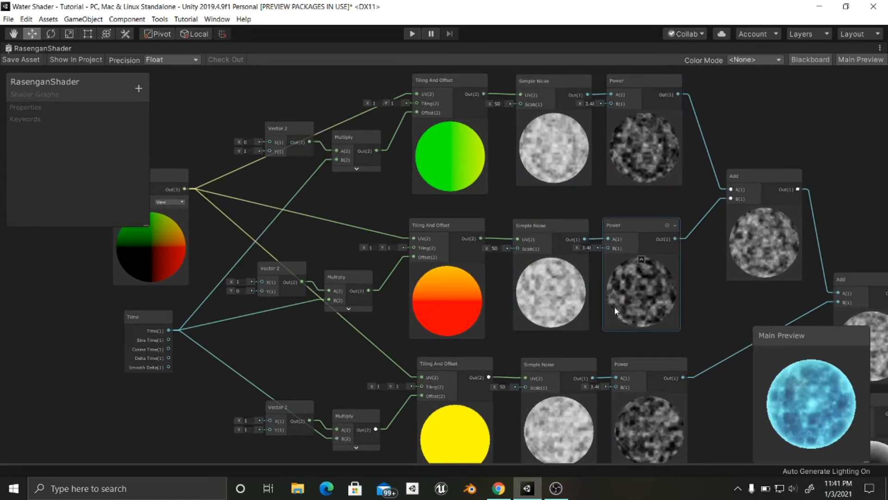
middle_drag(614, 306, 657, 303)
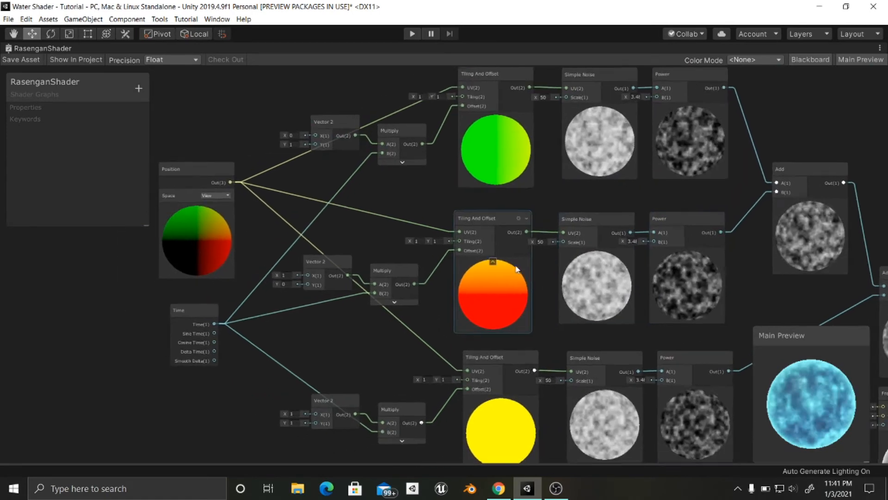
middle_drag(497, 276, 541, 253)
middle_drag(433, 234, 487, 218)
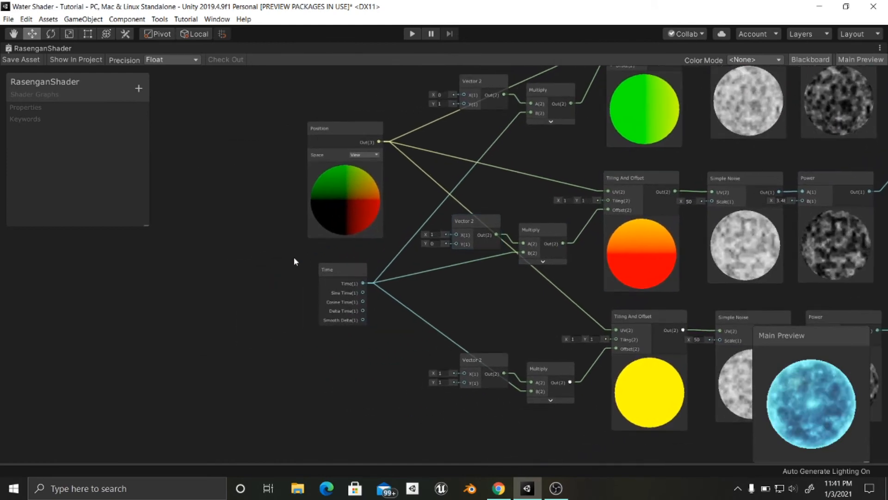
key(space)
text(vec)
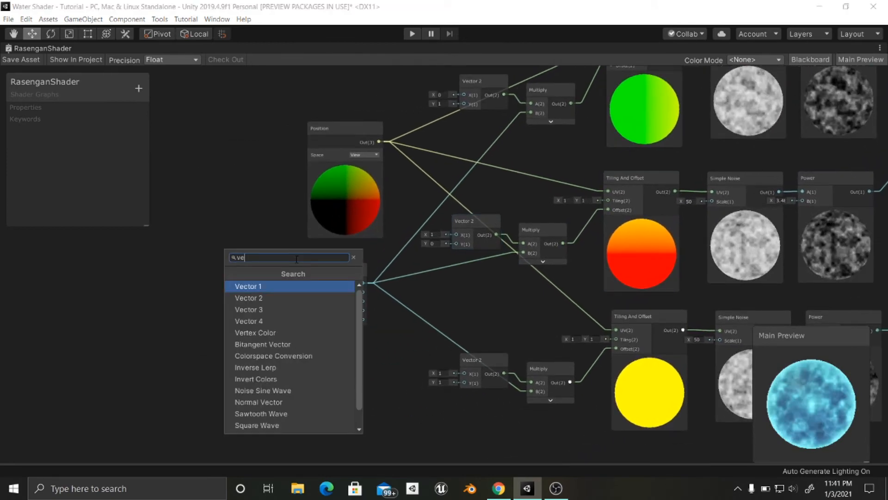
key(Return)
drag(306, 277, 317, 305)
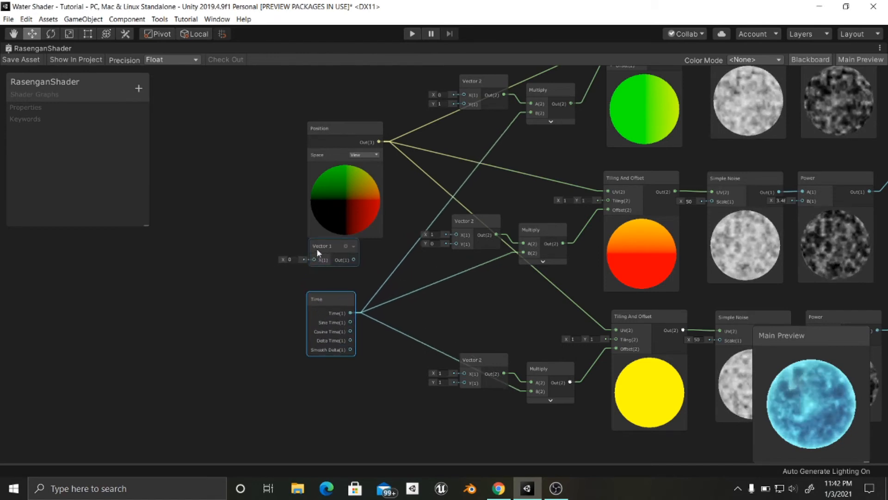
drag(316, 252, 318, 264)
middle_drag(377, 244, 366, 247)
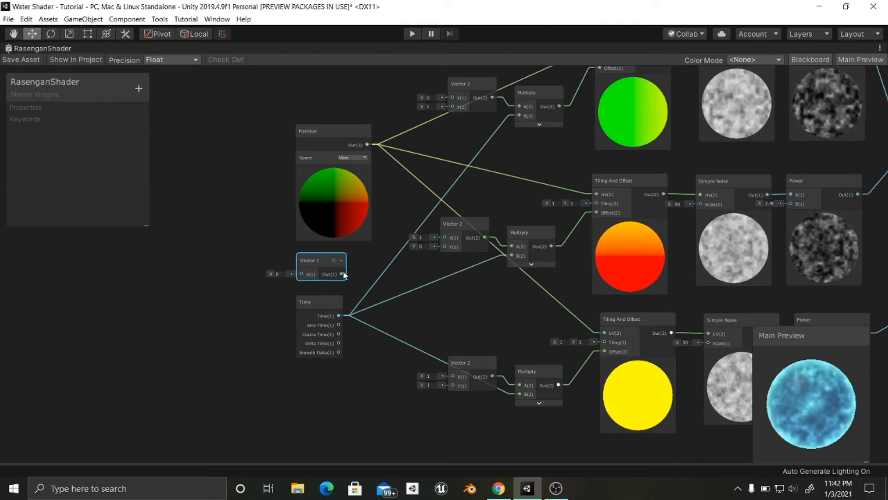
- Connect the Vector 1 output to the upper Vector 2's Y, the middle Vector 2's X, and the lower Vector 2's X and Y
drag(343, 273, 452, 130)
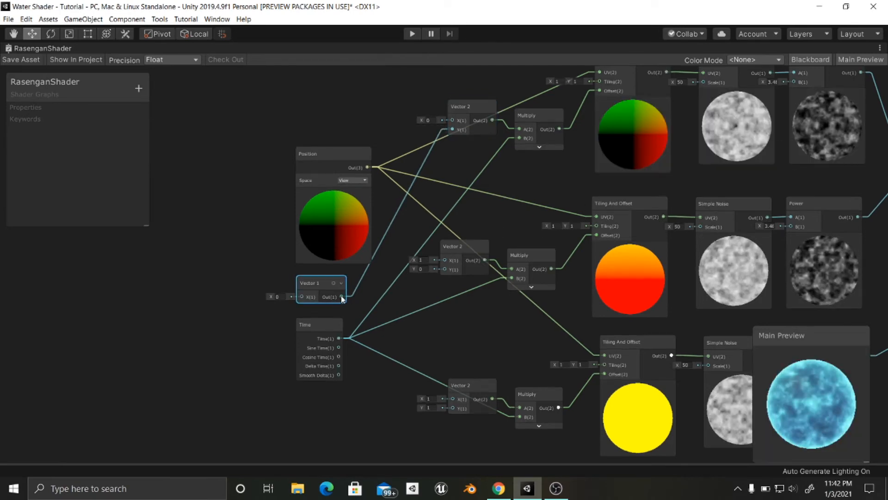
drag(342, 298, 443, 260)
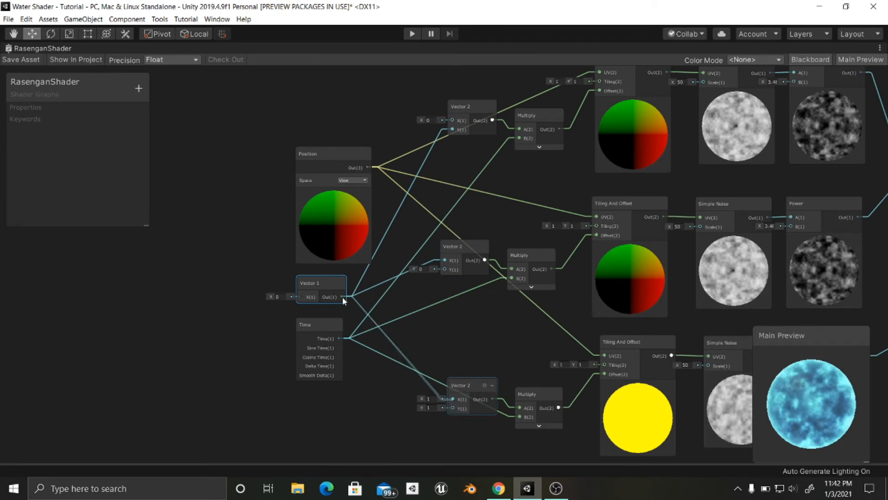
drag(341, 297, 452, 396)
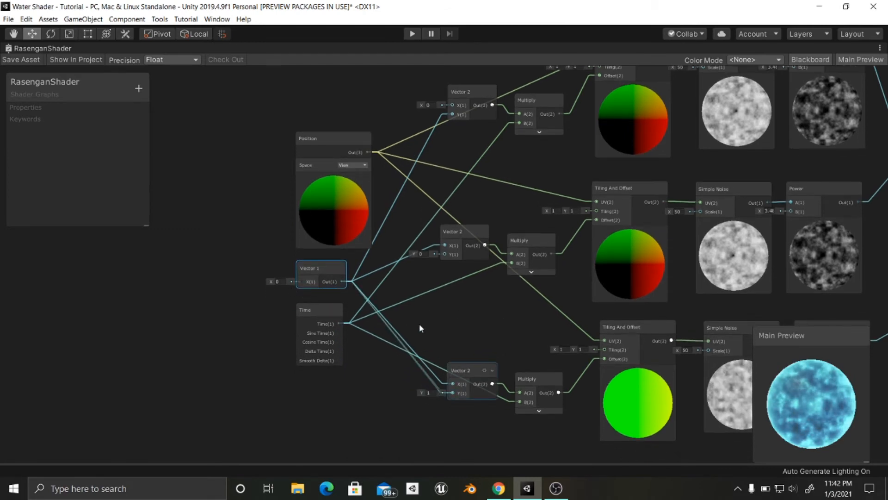
- Examine the graph from the noise chains through the Add and Multiply nodes to the PBR Master, and inspect the animated main preview
middle_drag(592, 343, 22, 149)
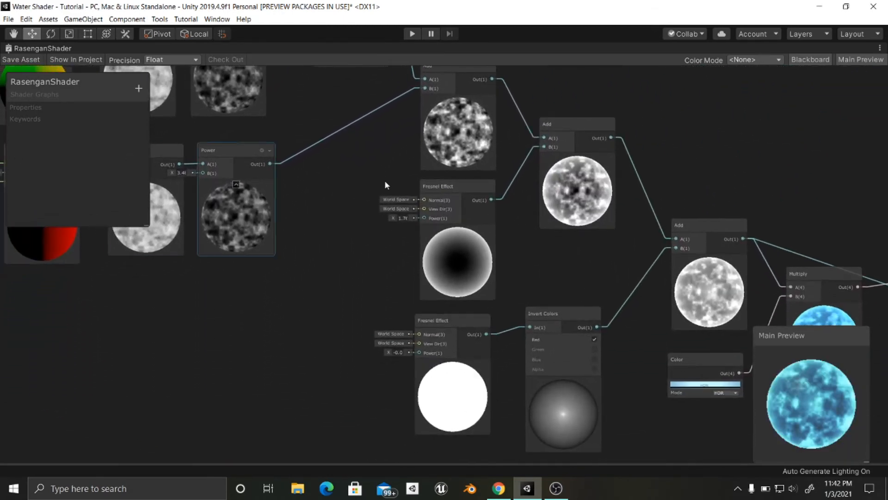
middle_drag(684, 247, 802, 246)
middle_drag(406, 247, 574, 274)
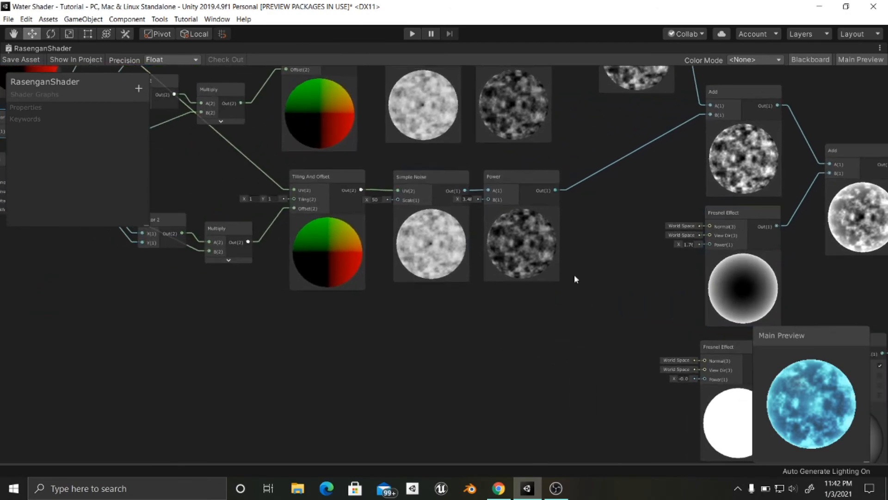
middle_drag(441, 276, 638, 365)
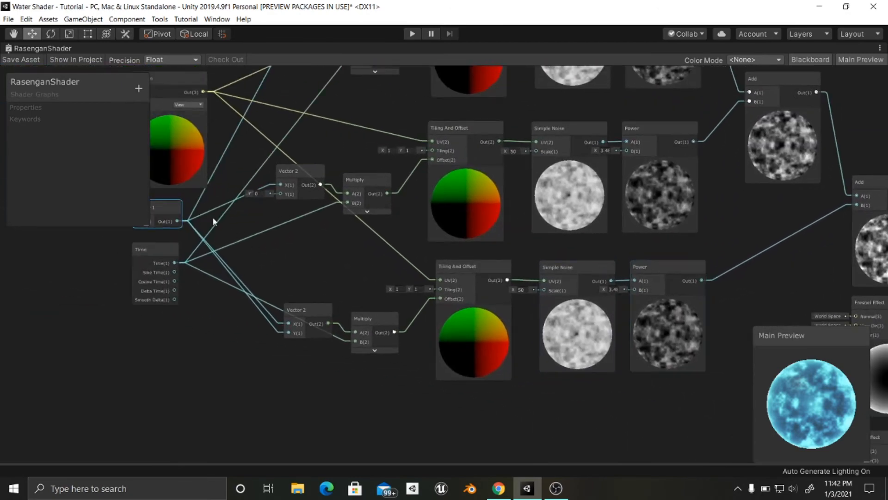
middle_drag(213, 218, 274, 221)
middle_drag(699, 272, 407, 302)
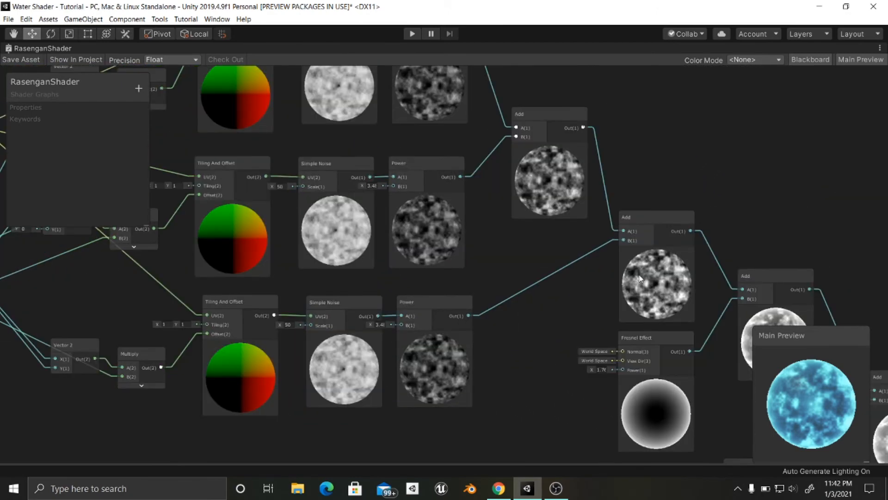
middle_drag(791, 272, 494, 238)
middle_drag(596, 254, 417, 159)
middle_drag(503, 245, 440, 167)
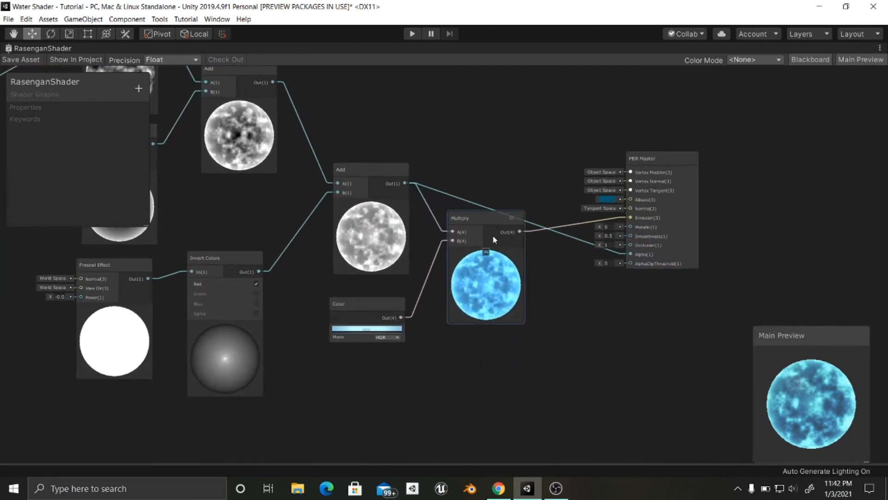
scroll(493, 236, up, 1)
middle_drag(570, 279, 567, 292)
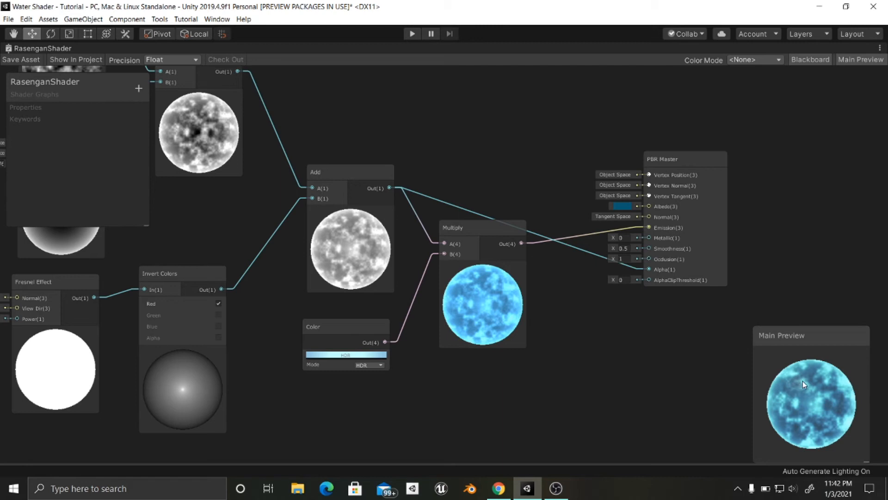
scroll(327, 302, up, 3)
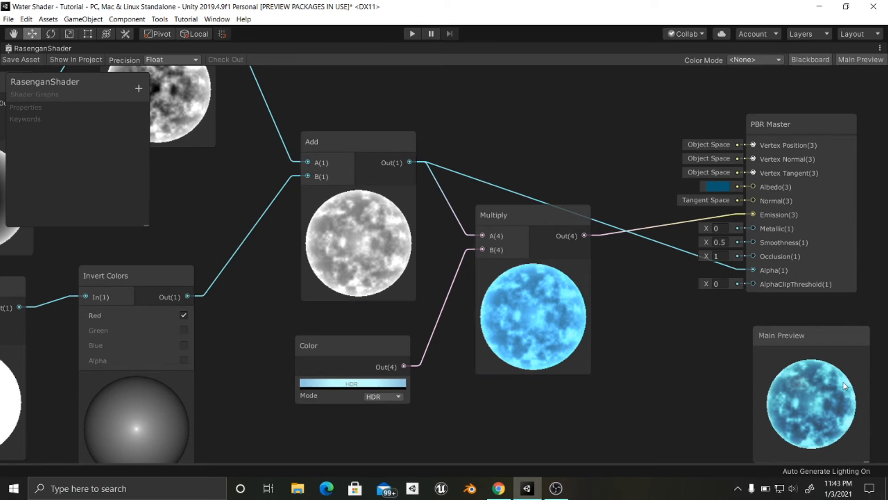
- Set the X value of the Vector 1 node that feeds the three Vector 2 nodes to 2.5
scroll(560, 309, down, 2)
middle_drag(560, 309, 744, 337)
scroll(451, 310, down, 2)
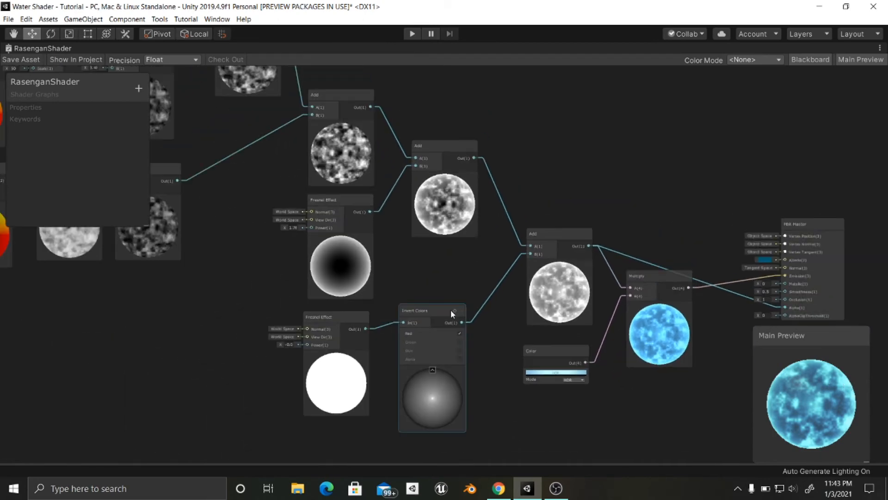
mouse_move(288, 318)
middle_down()
mouse_move(457, 349)
mouse_move(567, 341)
middle_up()
middle_drag(284, 371, 599, 384)
middle_drag(370, 358, 472, 386)
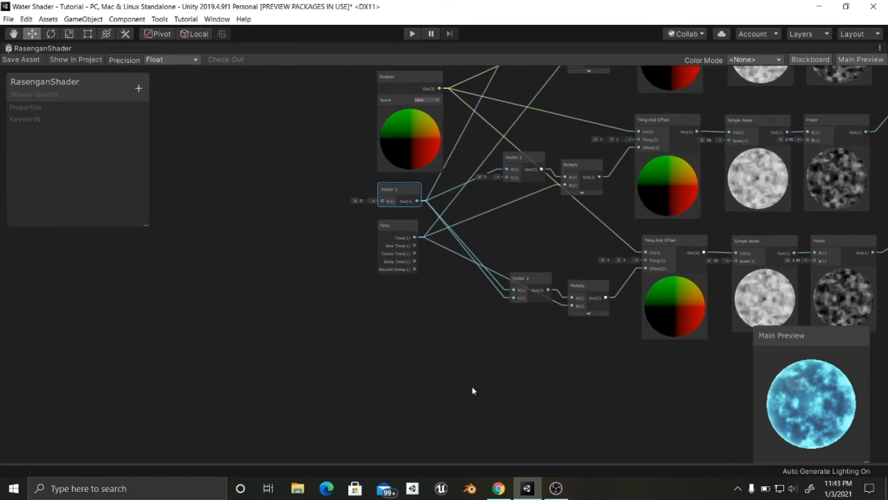
scroll(321, 284, up, 3)
middle_drag(321, 284, 261, 381)
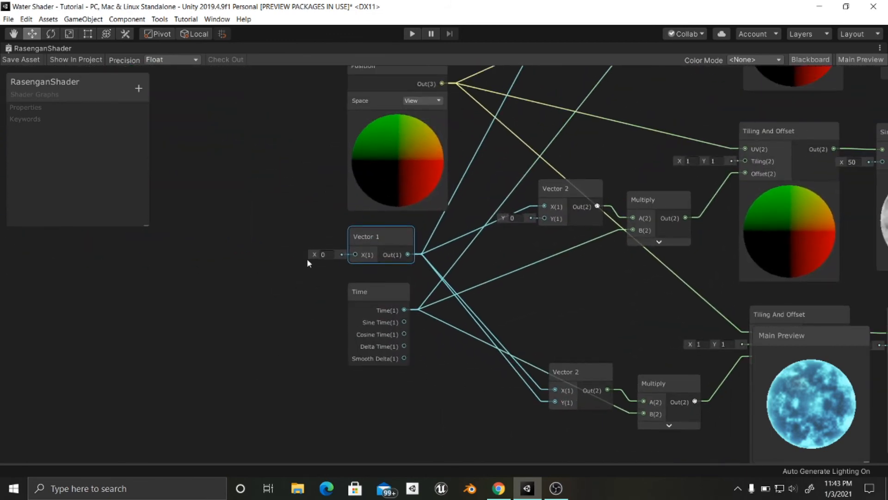
drag(314, 257, 323, 257)
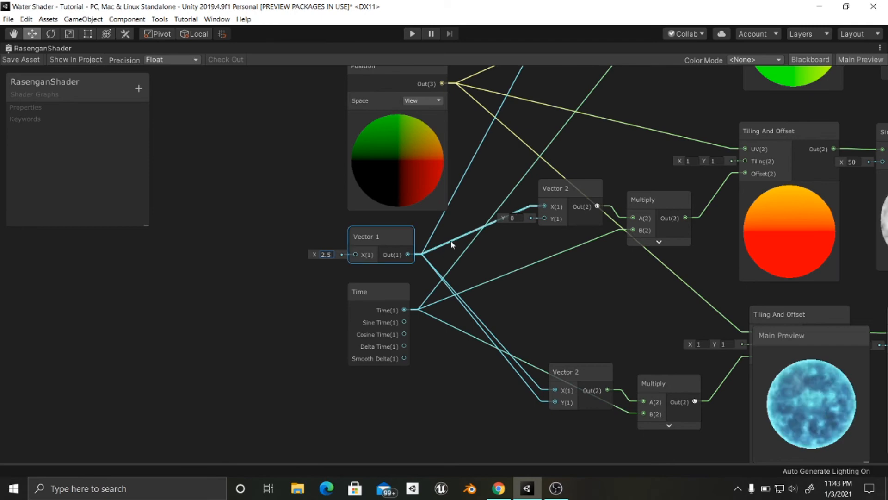
- Examine how the three Simple Noise and Power layers scroll with the shared speed value
scroll(453, 244, down, 3)
middle_drag(743, 194, 385, 209)
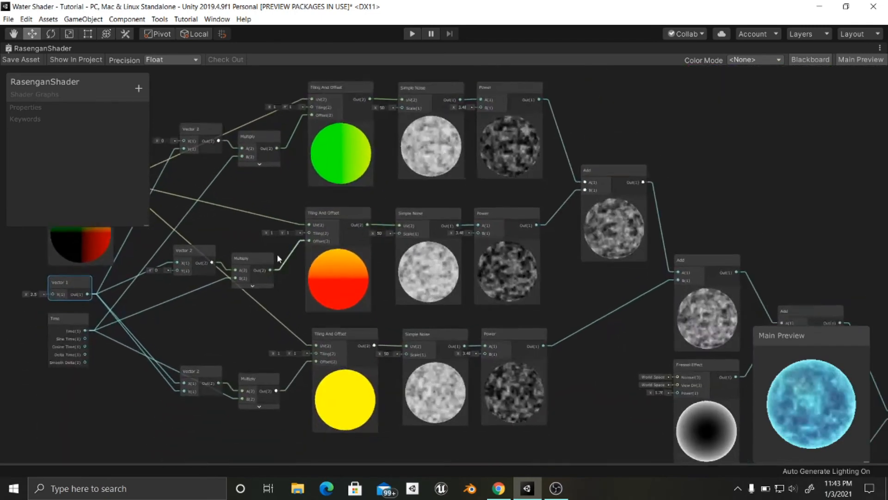
middle_drag(278, 258, 390, 280)
middle_drag(340, 335, 254, 353)
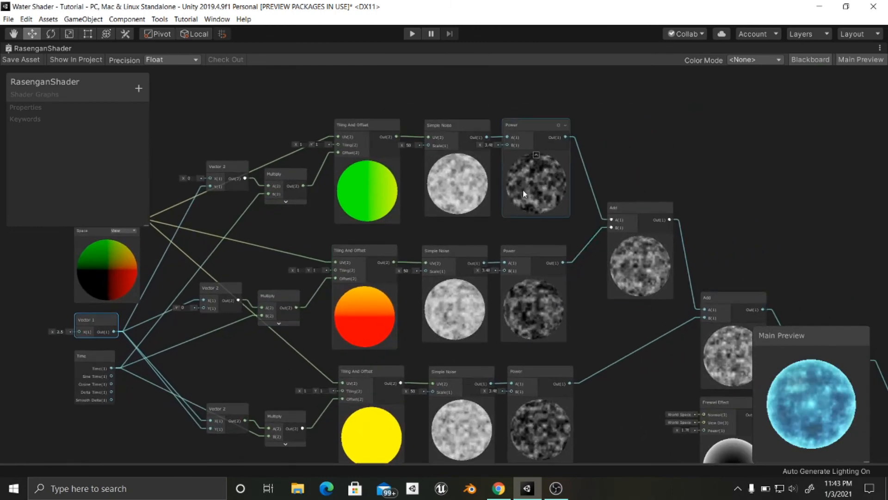
middle_drag(494, 188, 459, 168)
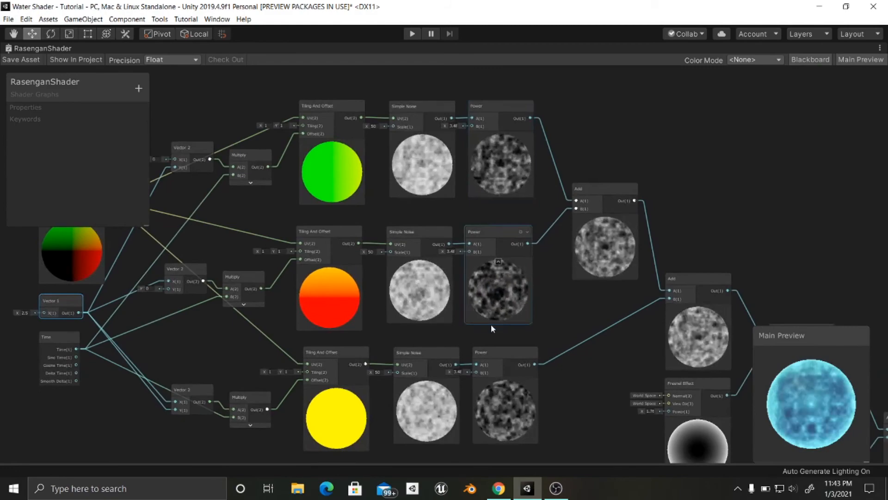
middle_drag(515, 306, 551, 295)
middle_drag(483, 278, 518, 266)
scroll(491, 253, up, 3)
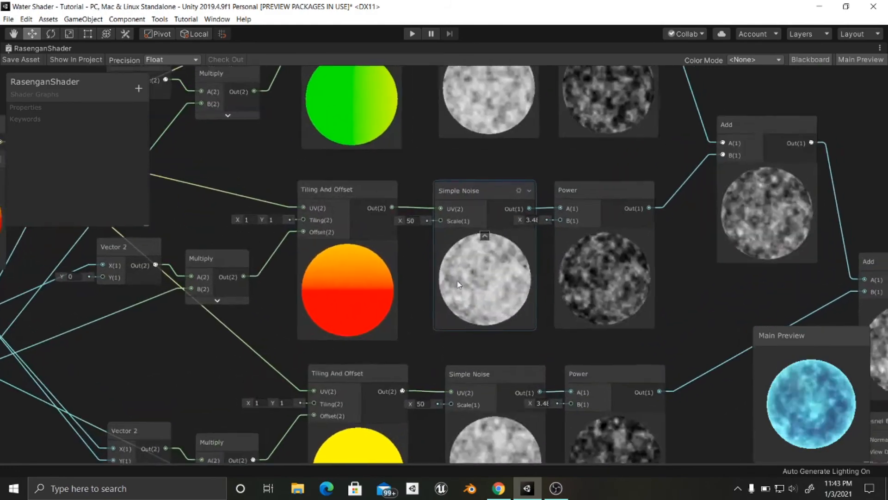
middle_drag(457, 281, 425, 322)
middle_drag(562, 169, 517, 196)
scroll(542, 188, down, 1)
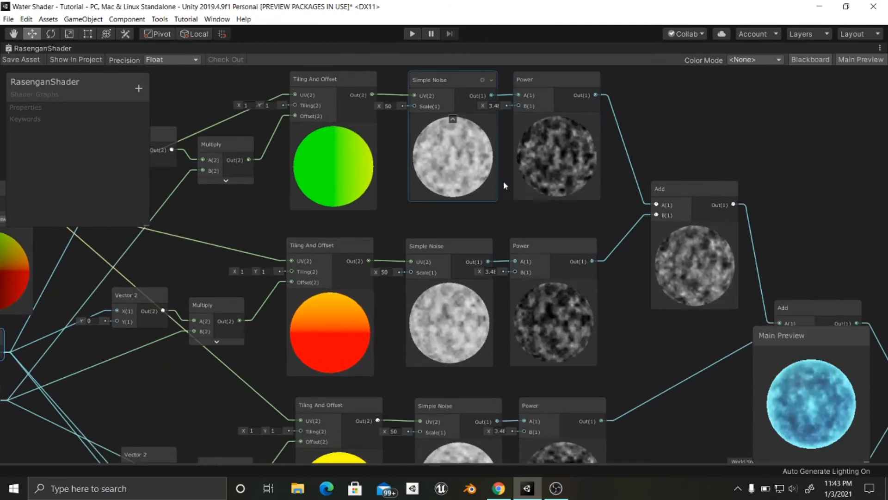
scroll(505, 197, down, 1)
middle_drag(505, 196, 554, 179)
scroll(440, 210, down, 1)
middle_drag(439, 211, 547, 176)
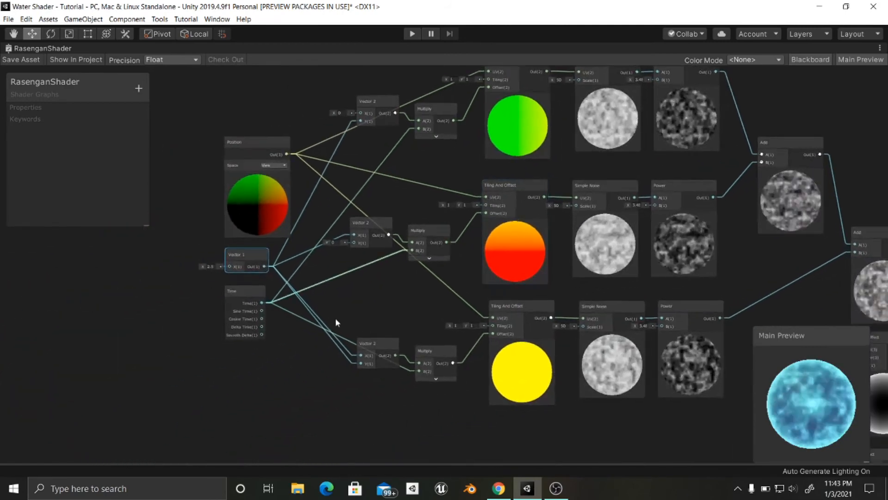
key(space)
text(v)
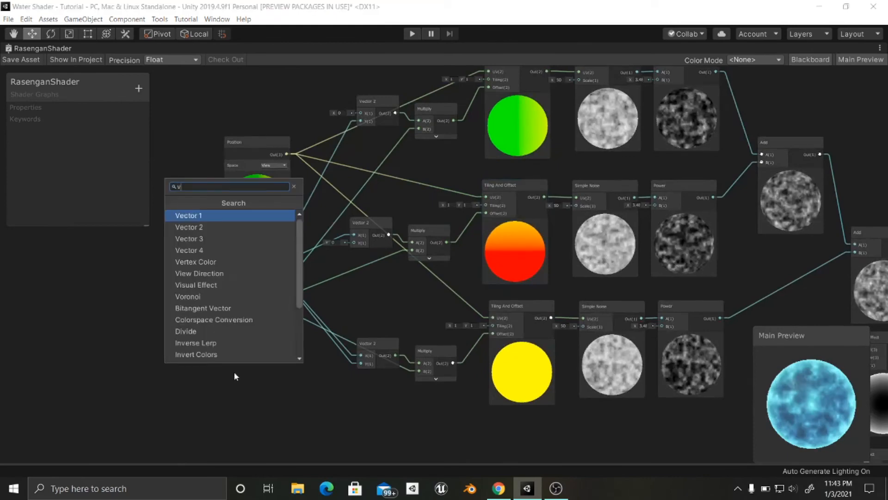
text(iew)
key(Return)
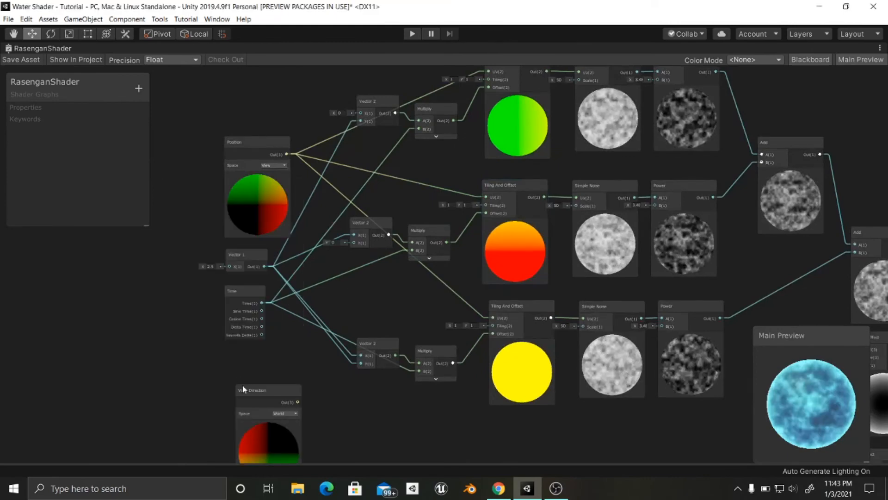
key(Delete)
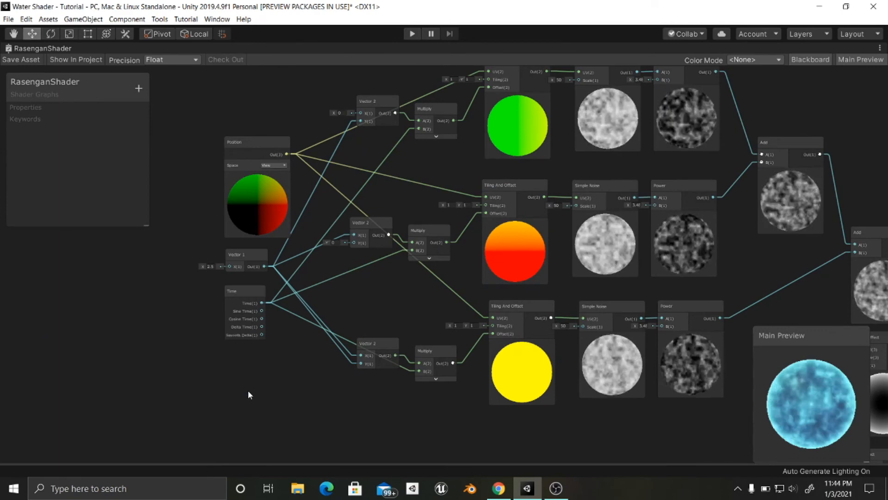
- Add a second Vector 1 node below the Time node
middle_drag(569, 292, 519, 319)
click(609, 109)
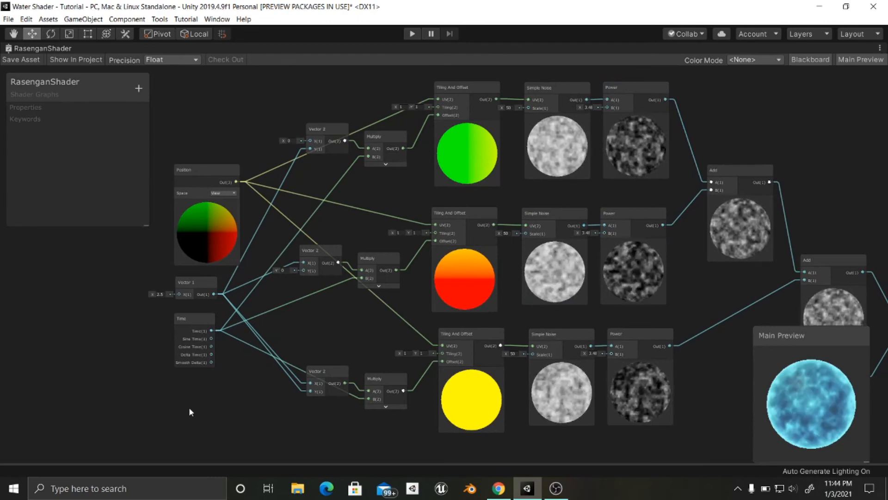
key(space)
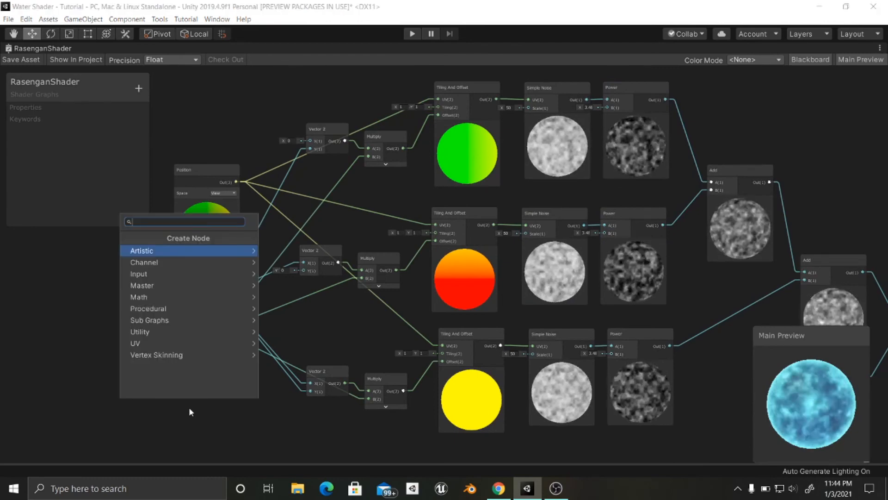
text(vector)
key(Return)
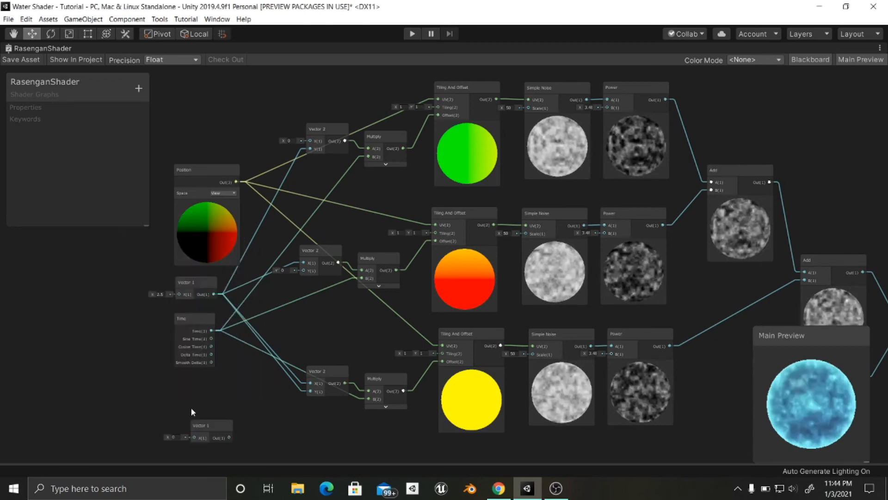
- Connect the second Vector 1's output to the B inputs of the lower, middle and upper Power nodes
drag(199, 421, 612, 340)
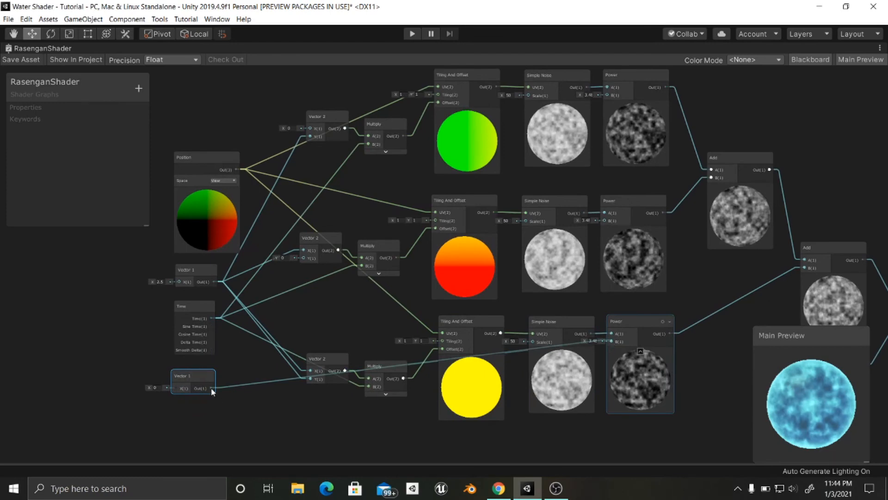
drag(212, 387, 606, 221)
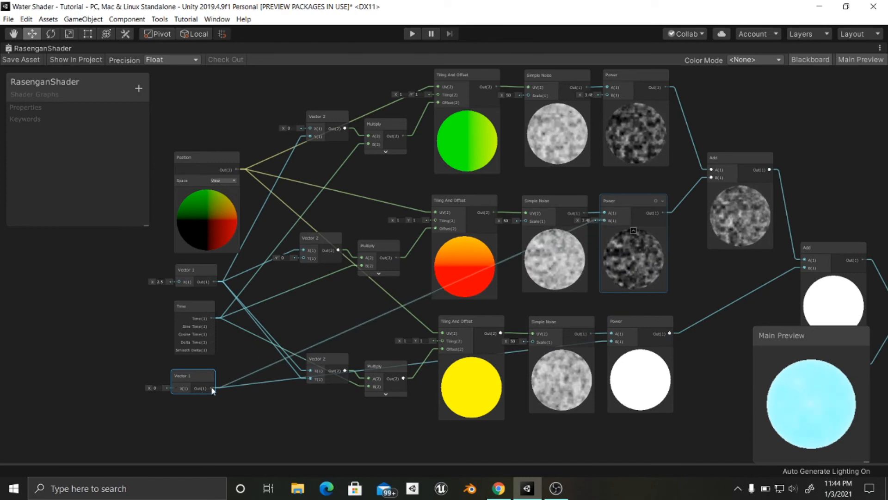
drag(212, 388, 606, 126)
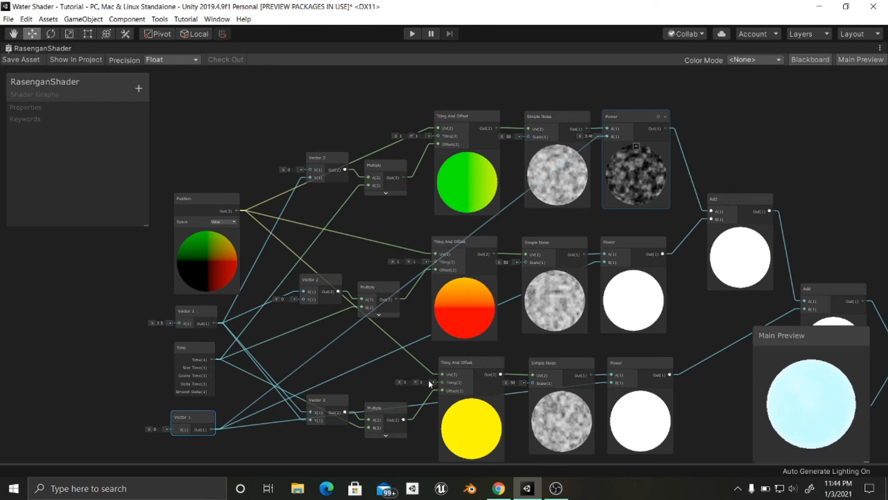
- Raise the X value of the Vector 1 node that feeds the three Power nodes until the noise layers show dark contrast
scroll(414, 376, down, 1)
middle_drag(414, 376, 491, 279)
scroll(342, 326, up, 3)
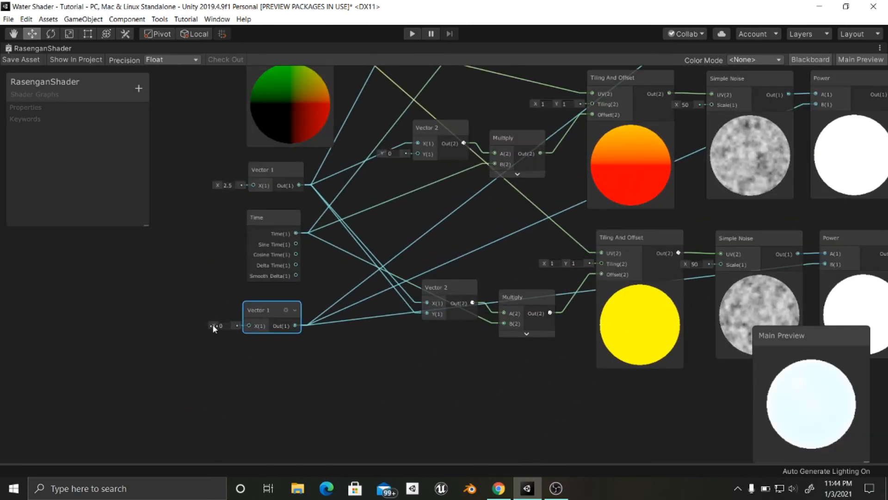
drag(215, 326, 283, 326)
scroll(469, 317, down, 3)
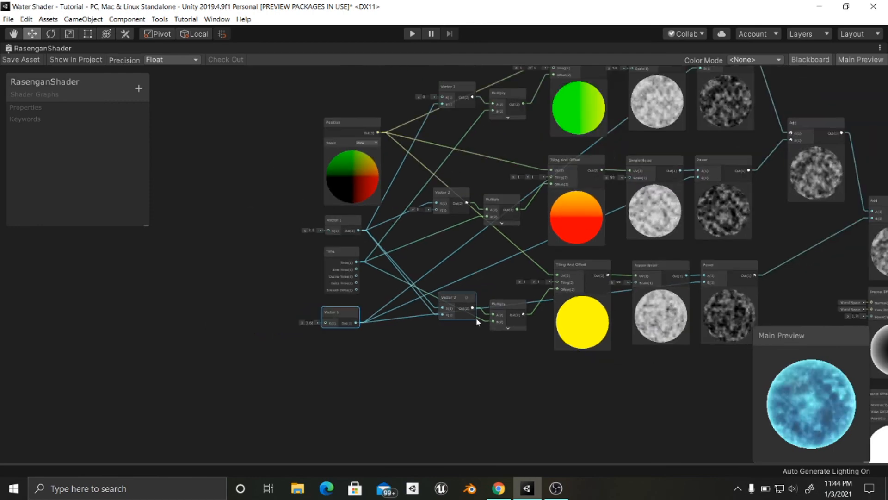
- Change the HDR Color node feeding the final Multiply node to a saturated blue with R 0, G 123, B 198
middle_drag(470, 318, 259, 354)
scroll(574, 324, down, 1)
middle_drag(587, 324, 378, 272)
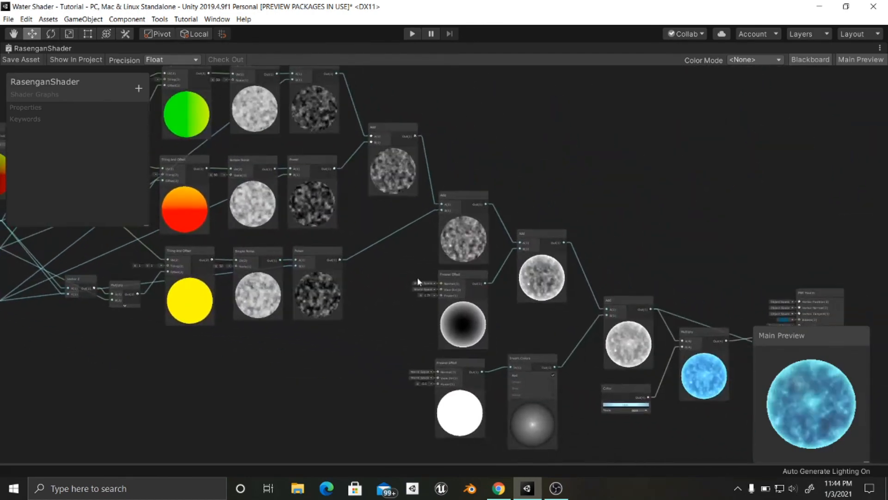
scroll(467, 303, up, 1)
middle_drag(467, 304, 340, 268)
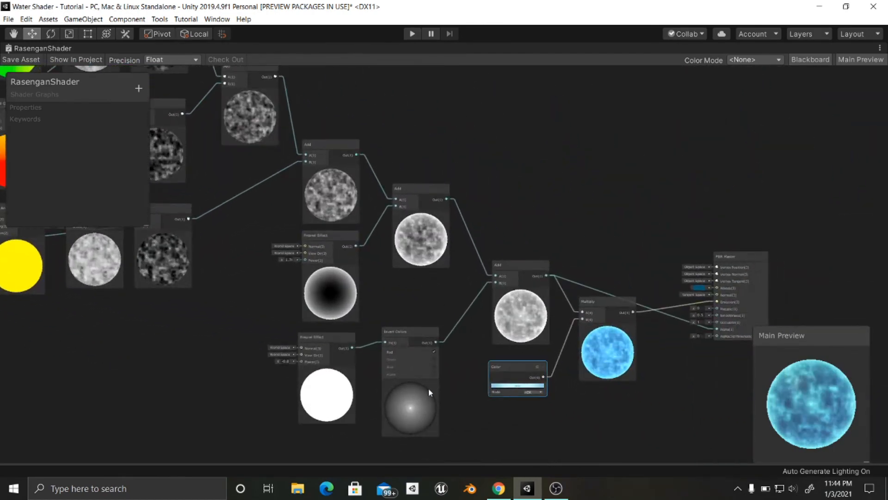
click(502, 390)
click(502, 387)
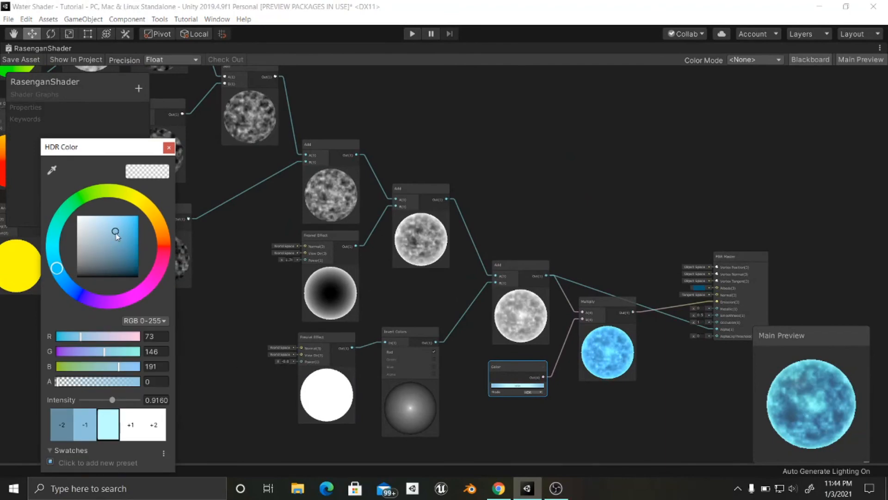
drag(116, 236, 143, 228)
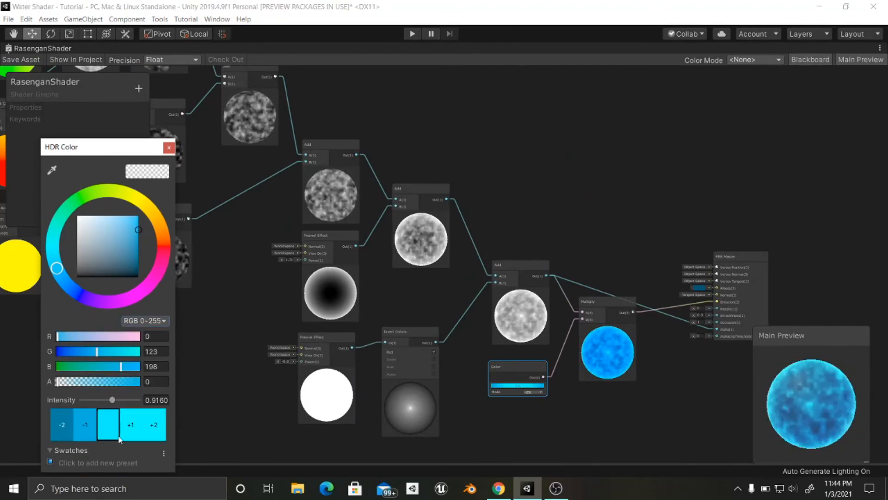
click(139, 425)
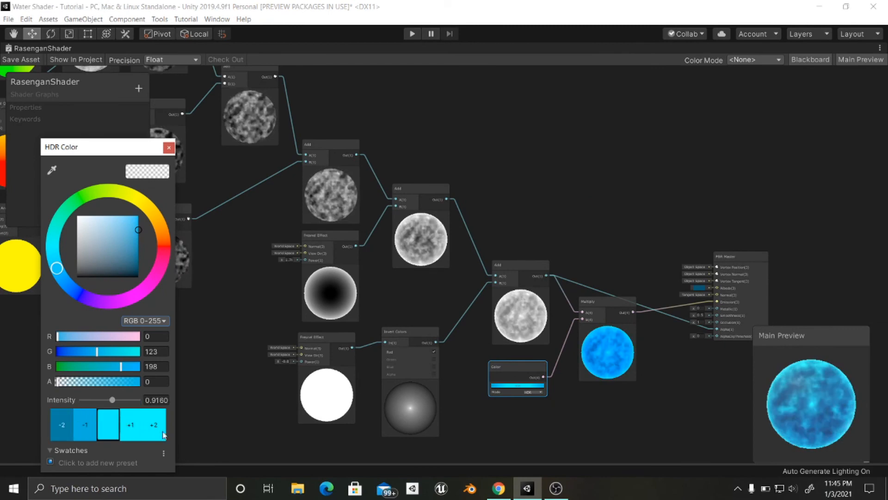
middle_drag(447, 399, 421, 410)
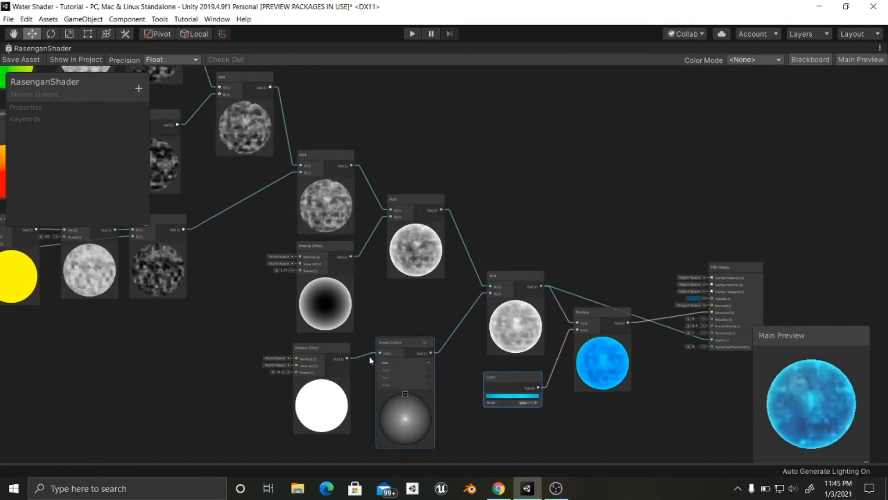
- Save the RasenganShader asset and restore the maximized graph window to the normal editor layout
middle_drag(307, 272, 370, 283)
click(19, 62)
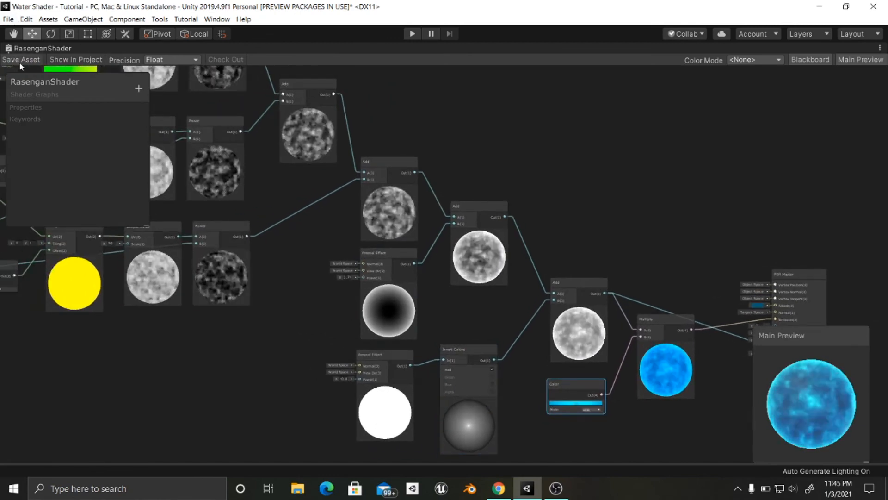
right_click(45, 49)
click(48, 55)
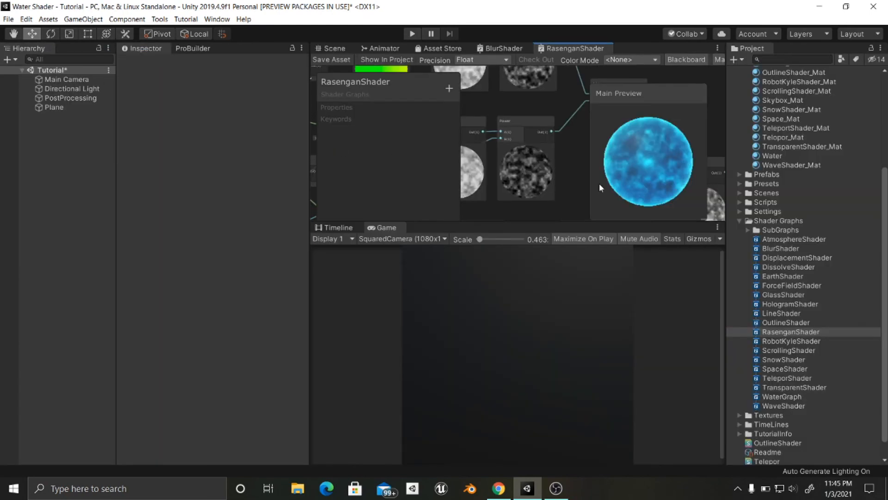
- Create a new material named Rasengan_Mat in the Materials folder
click(739, 222)
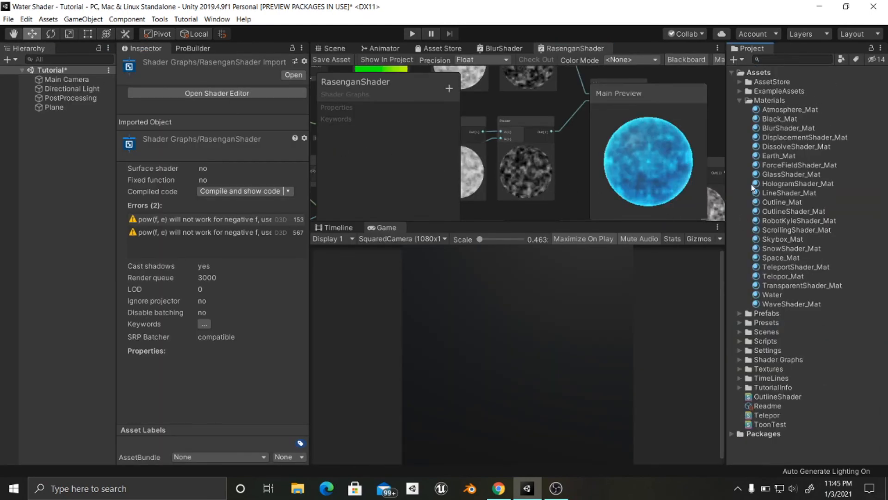
right_click(761, 105)
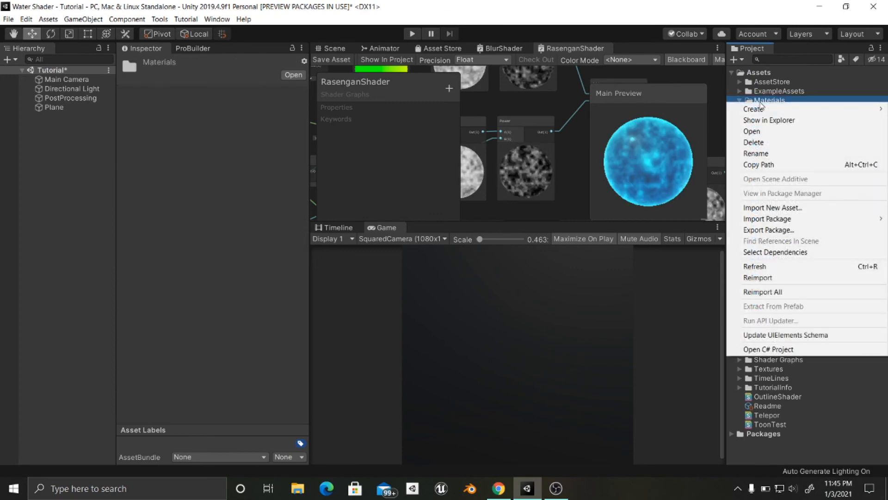
mouse_move(758, 111)
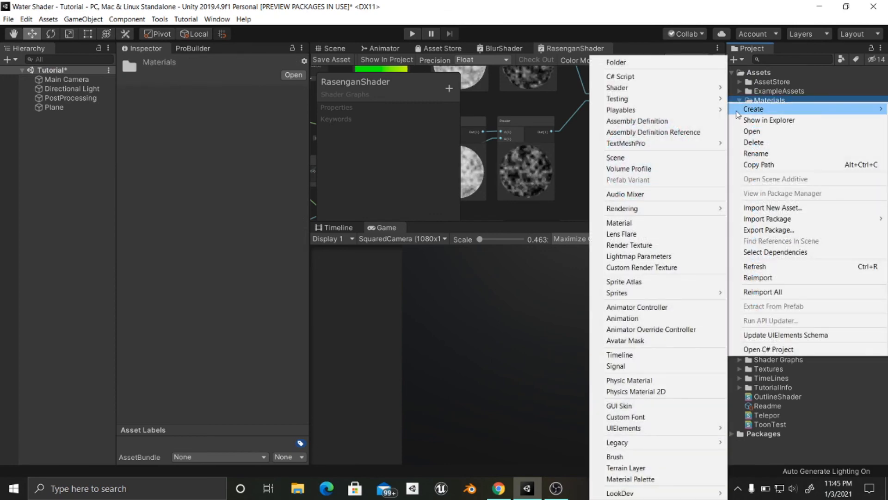
click(660, 224)
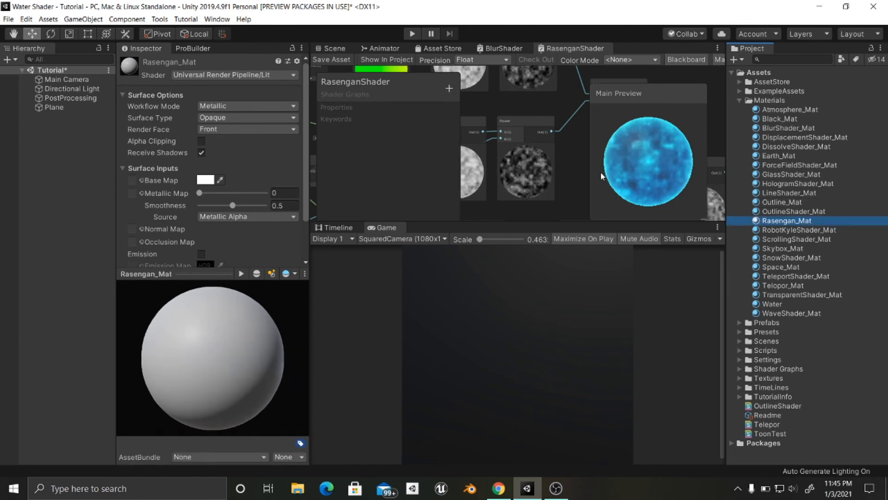
- Assign the Shader Graphs/RasenganShader shader to the Rasengan_Mat material
click(227, 75)
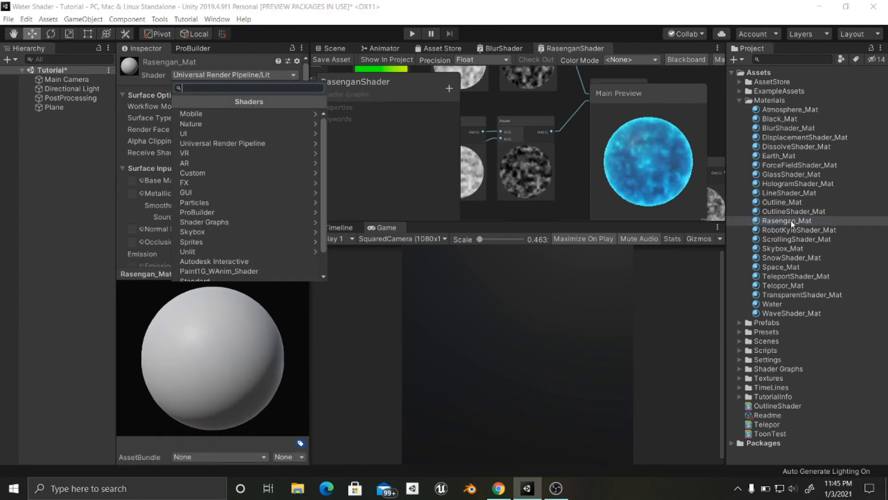
click(814, 221)
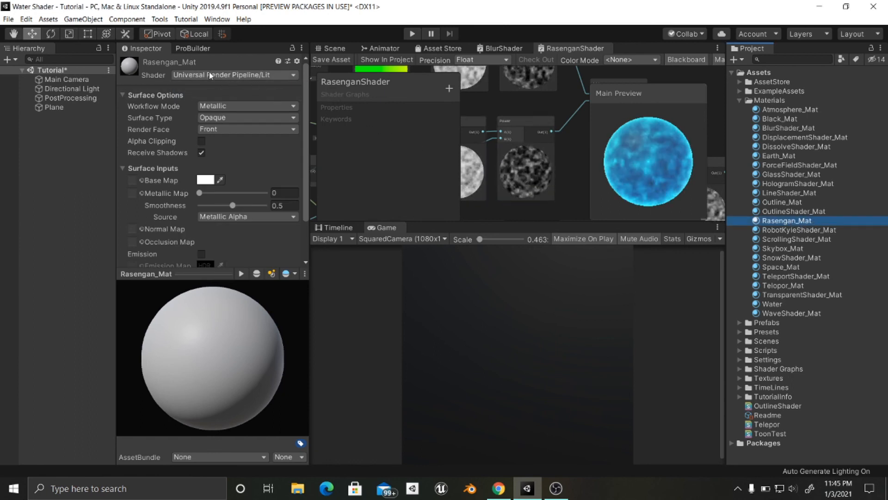
click(237, 77)
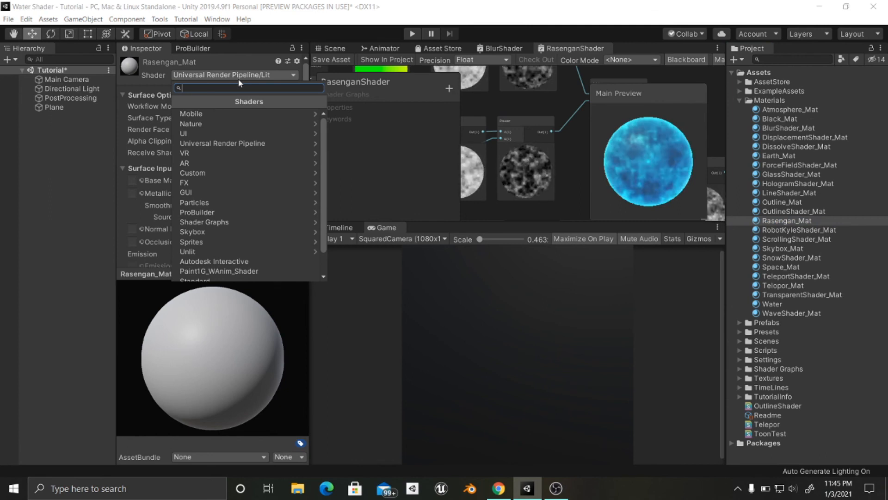
text(ra)
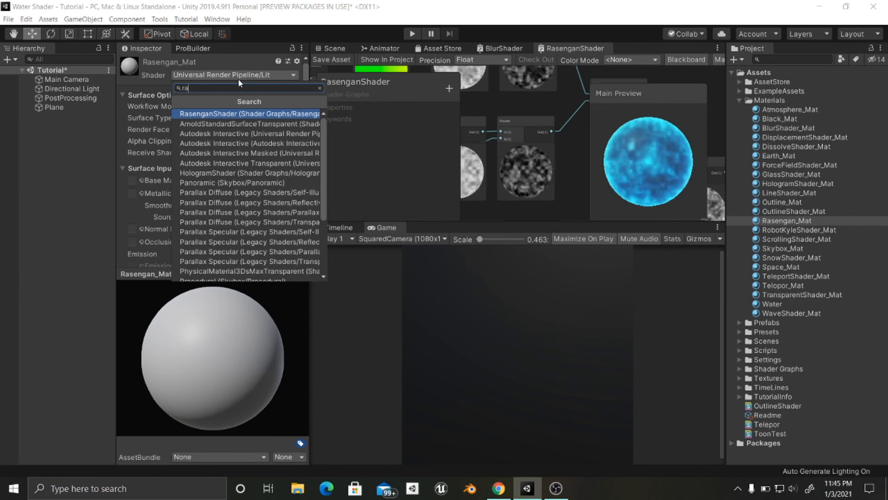
key(Return)
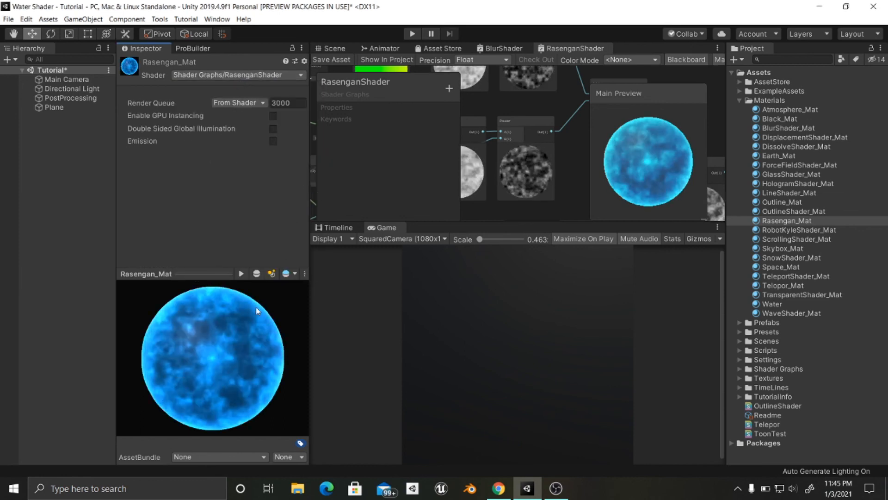
- Show the Scene view and add a 3D sphere to the Tutorial scene
click(335, 48)
right_drag(471, 152, 537, 189)
right_click(74, 139)
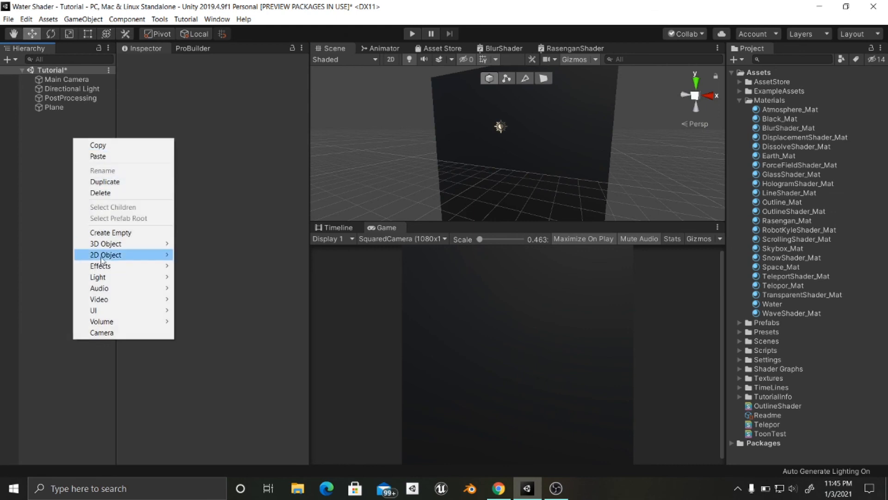
mouse_move(157, 247)
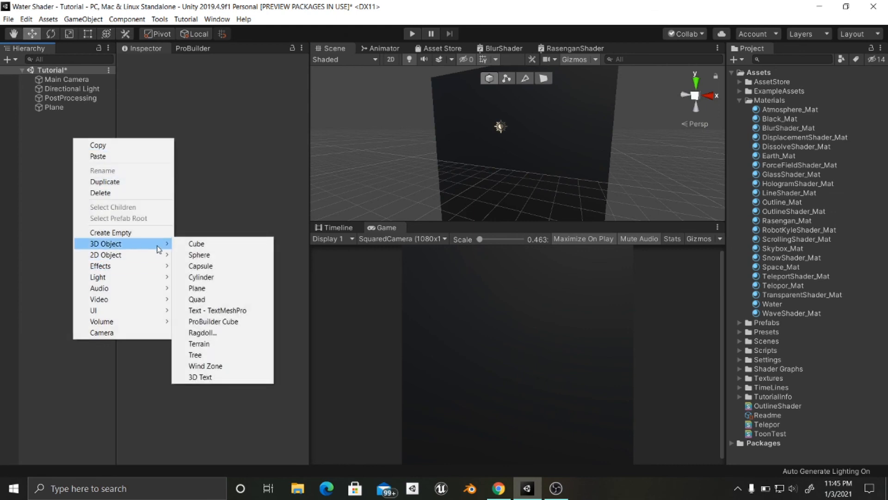
click(204, 257)
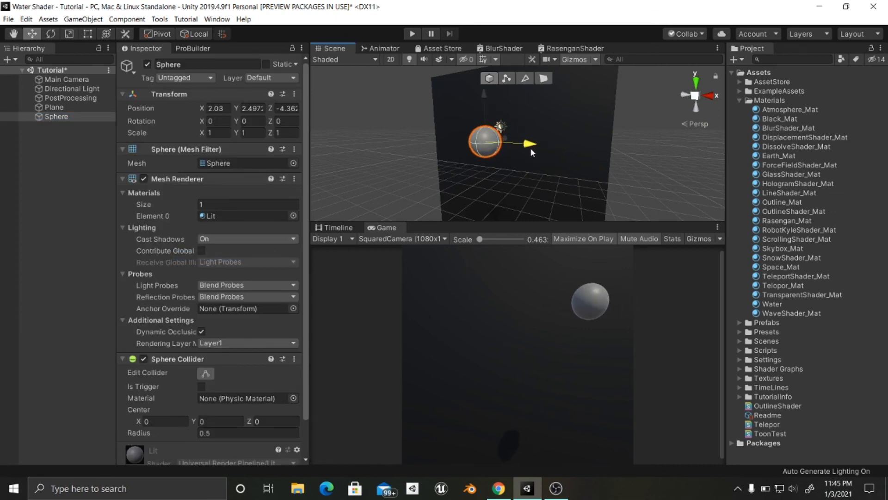
- Reset the sphere's transform and move it in front of the dark plane to about Y 1.02, Z -5.37
click(294, 95)
click(306, 106)
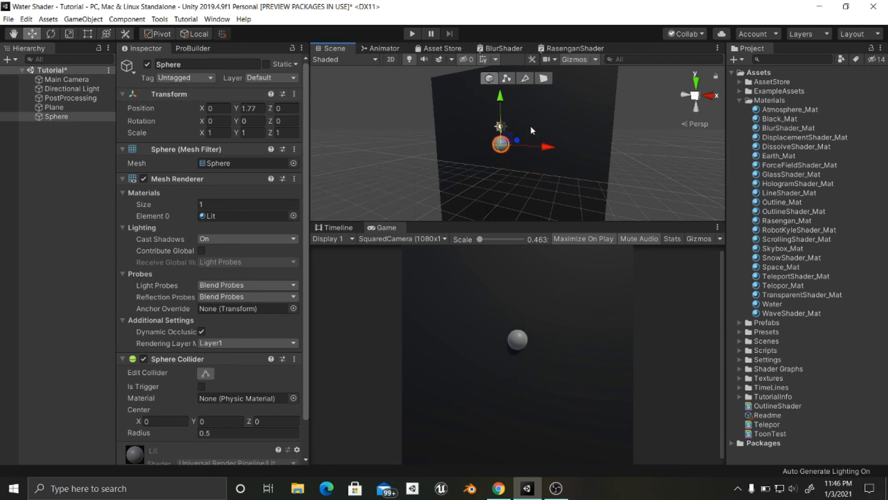
drag(497, 150, 416, 135)
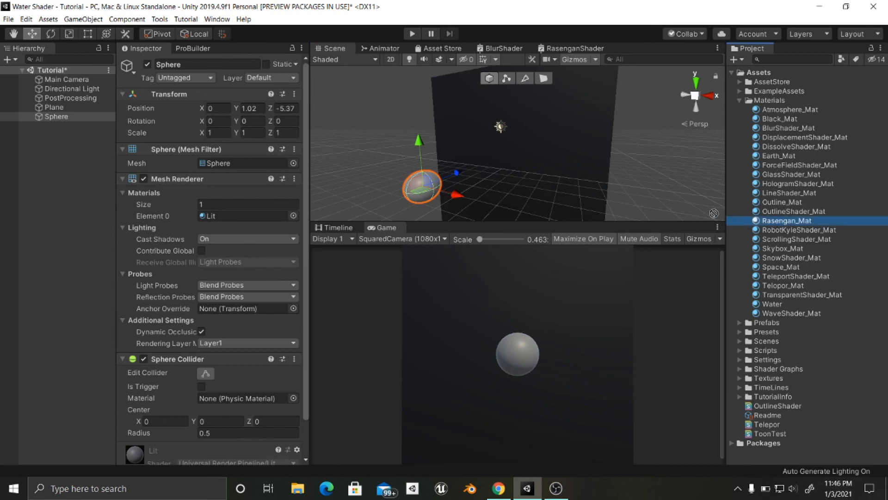
- Apply the Rasengan_Mat material to the sphere in the scene
drag(714, 213, 412, 169)
drag(502, 137, 428, 183)
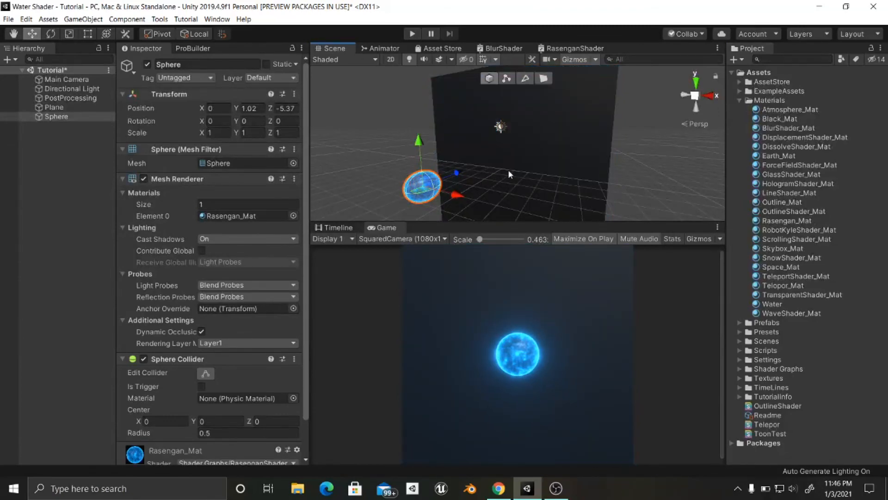
- Scale the sphere uniformly to about 1.64 and start Play mode
alt+drag(509, 174, 471, 173)
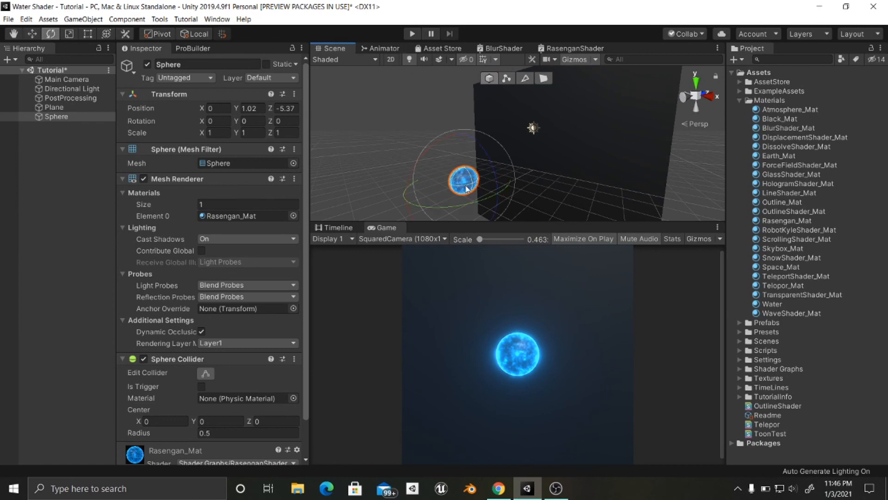
drag(476, 183, 498, 179)
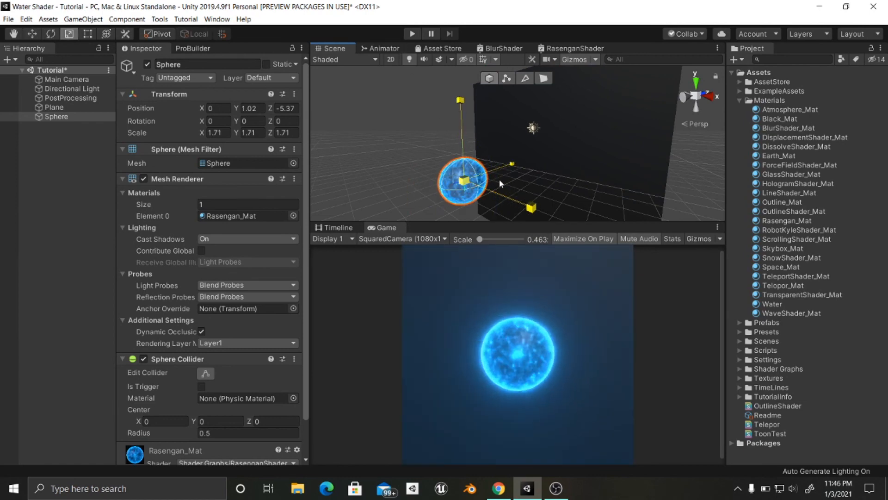
click(412, 33)
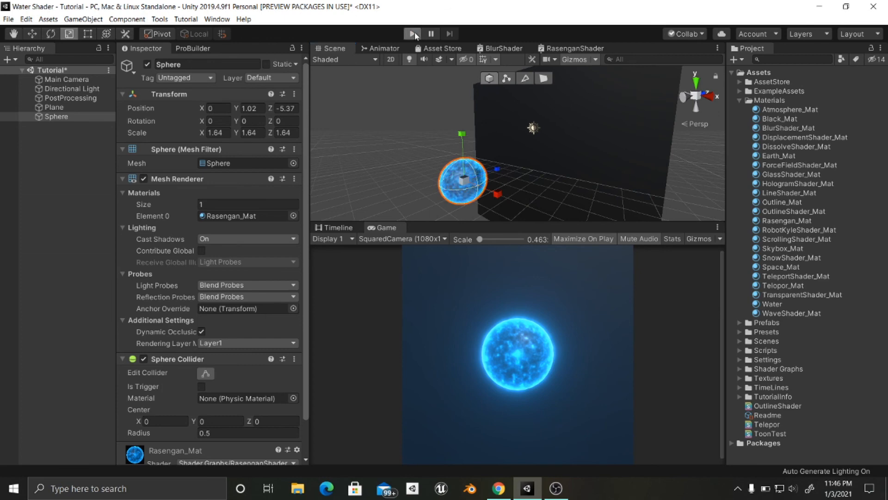